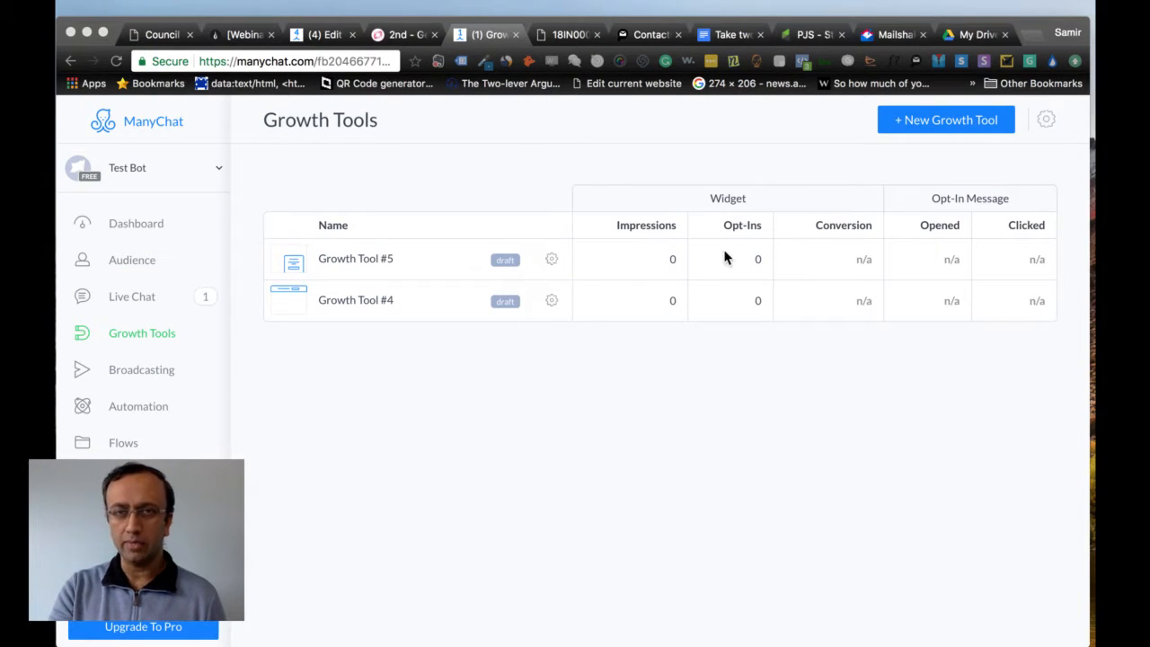
Create a new growth tool of the Landing Page type
click(680, 507)
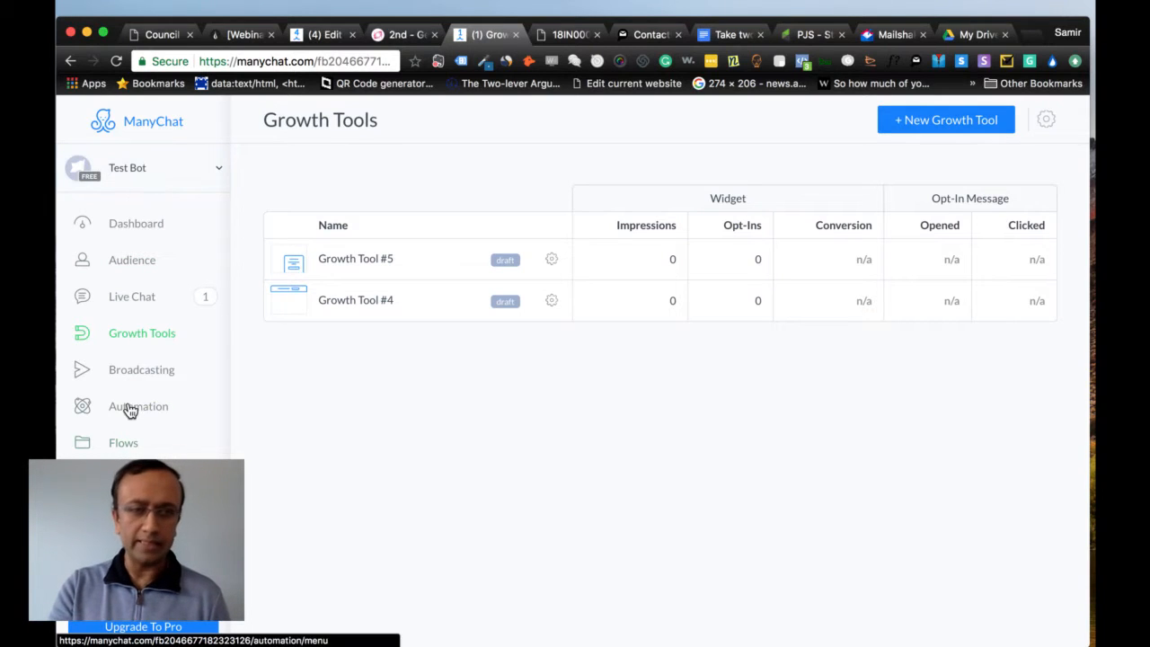
click(130, 337)
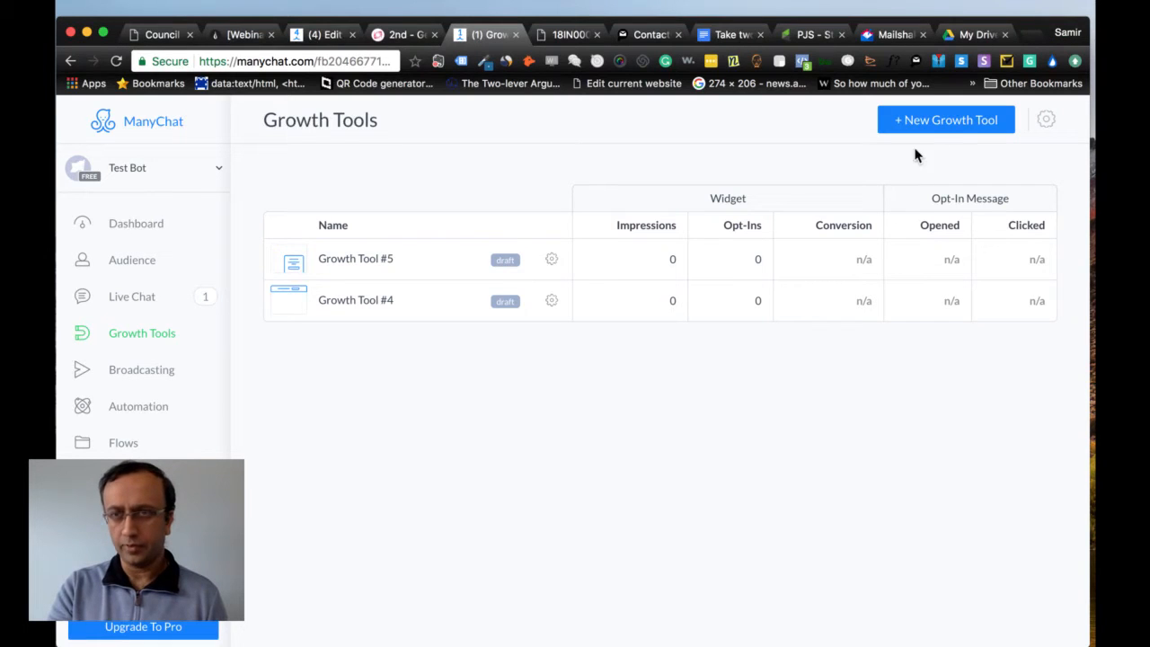
click(945, 120)
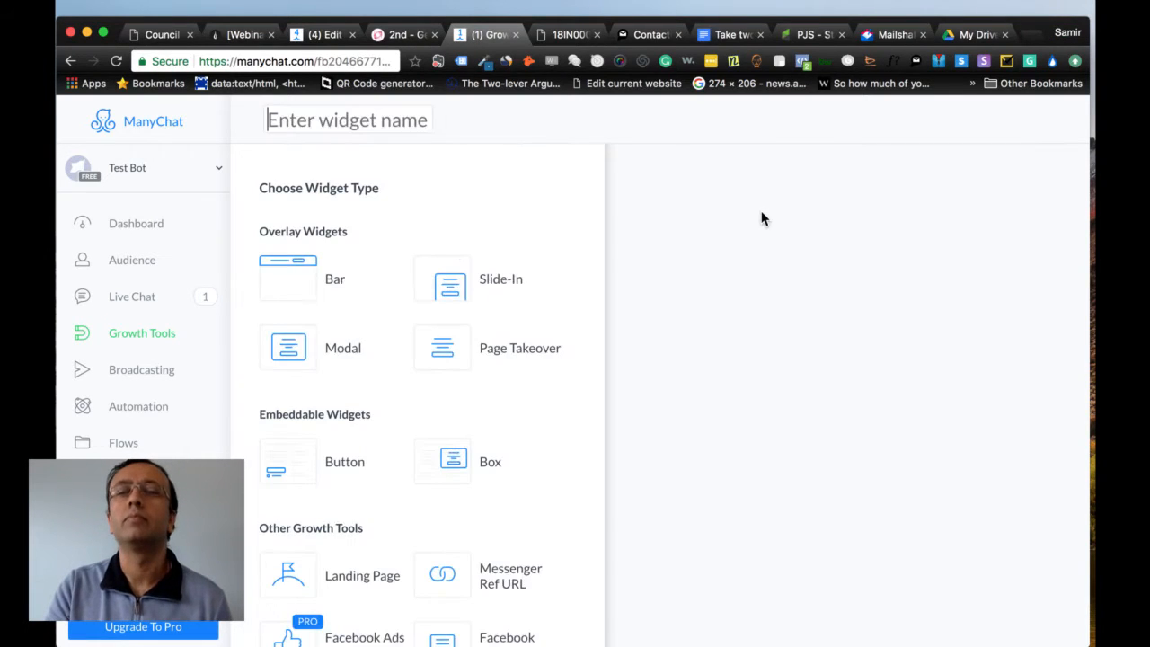
scroll(377, 400, down, 3)
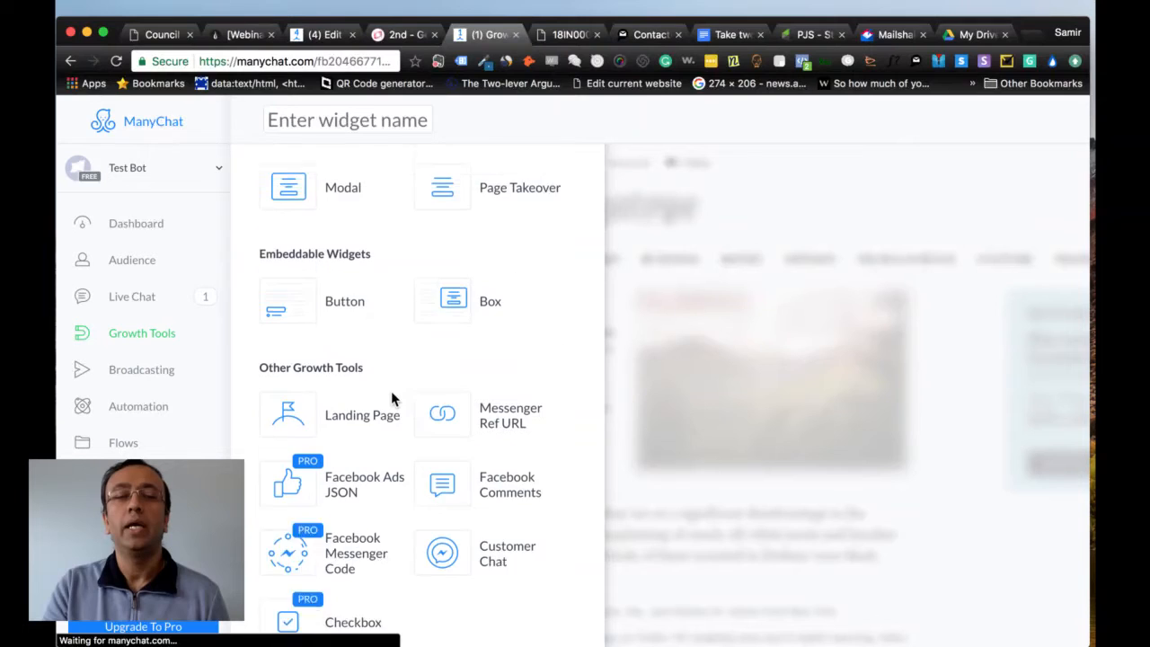
scroll(395, 304, up, 3)
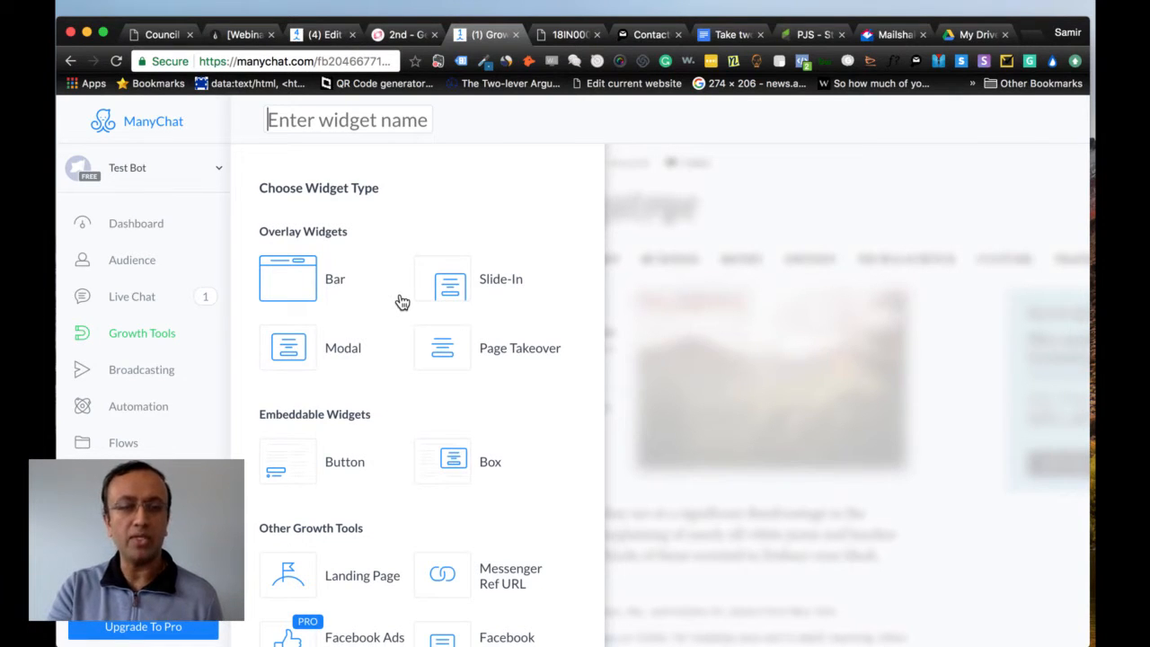
scroll(412, 449, down, 1)
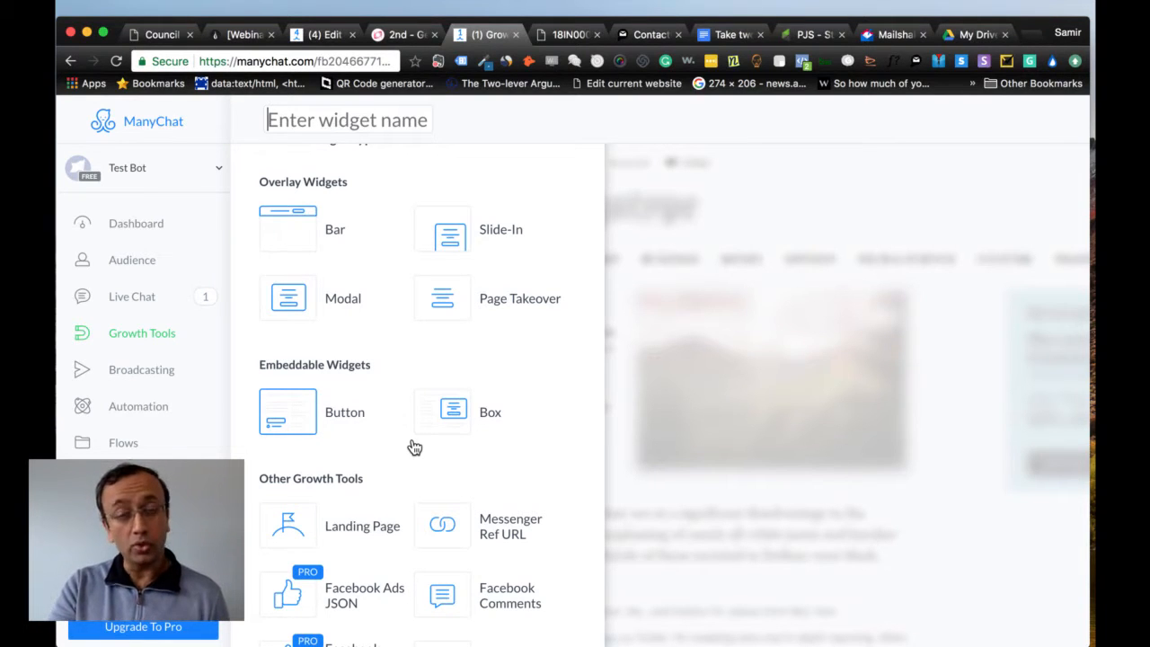
scroll(413, 449, down, 1)
scroll(413, 448, down, 3)
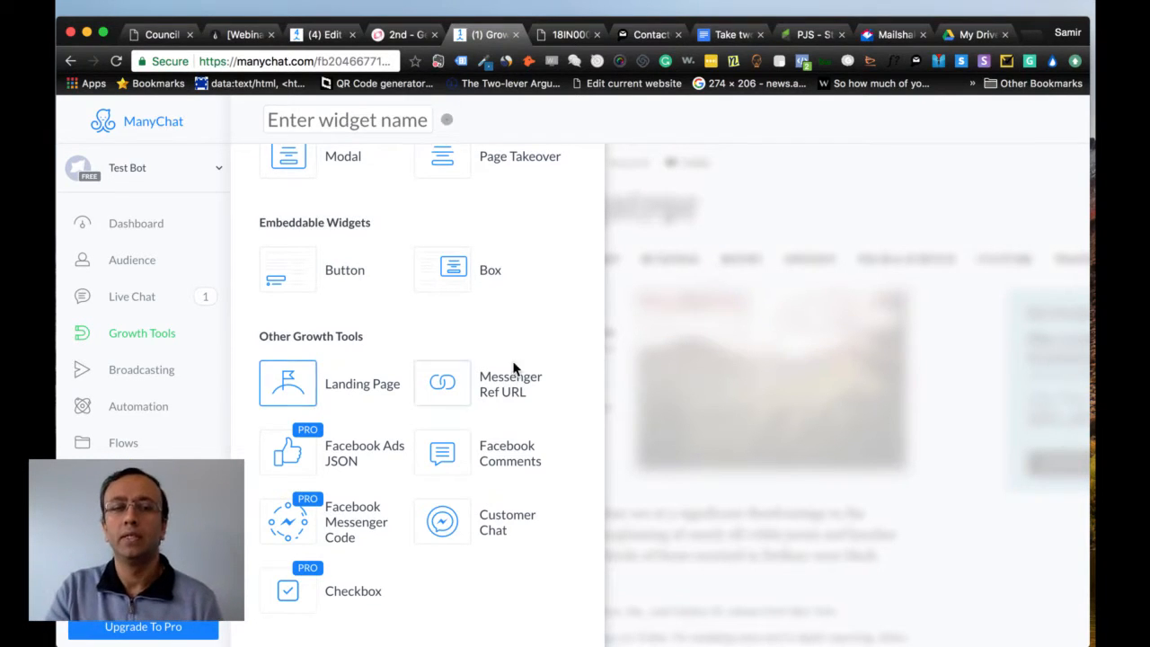
click(344, 393)
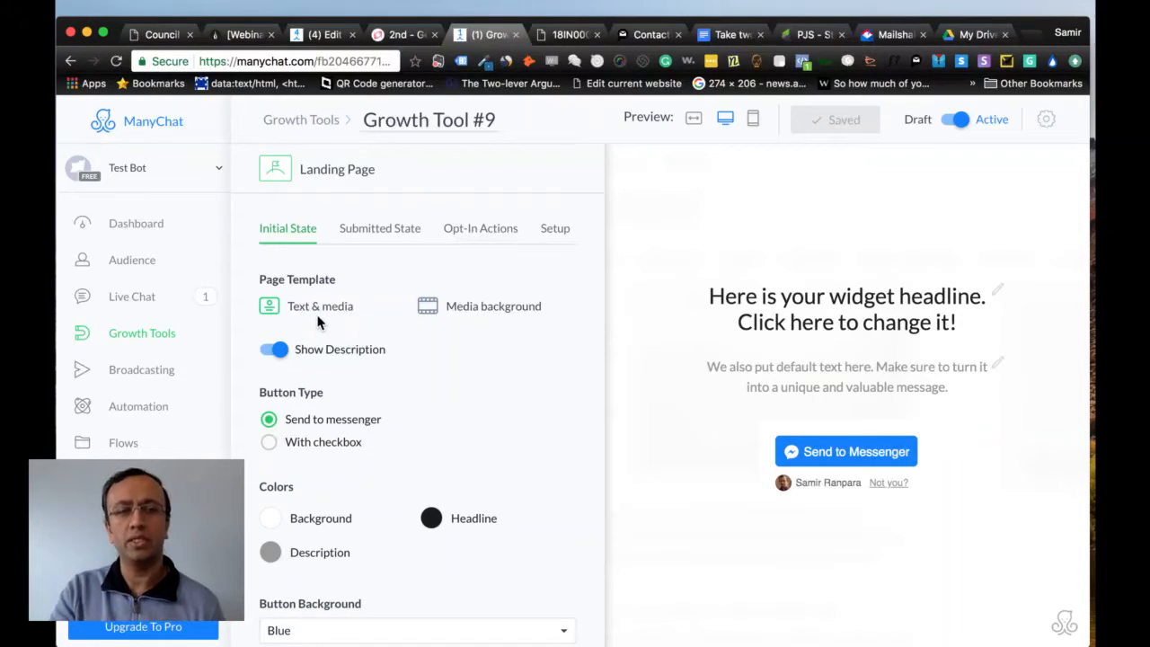
Try the Media background page template and switch back to Text & media
click(428, 311)
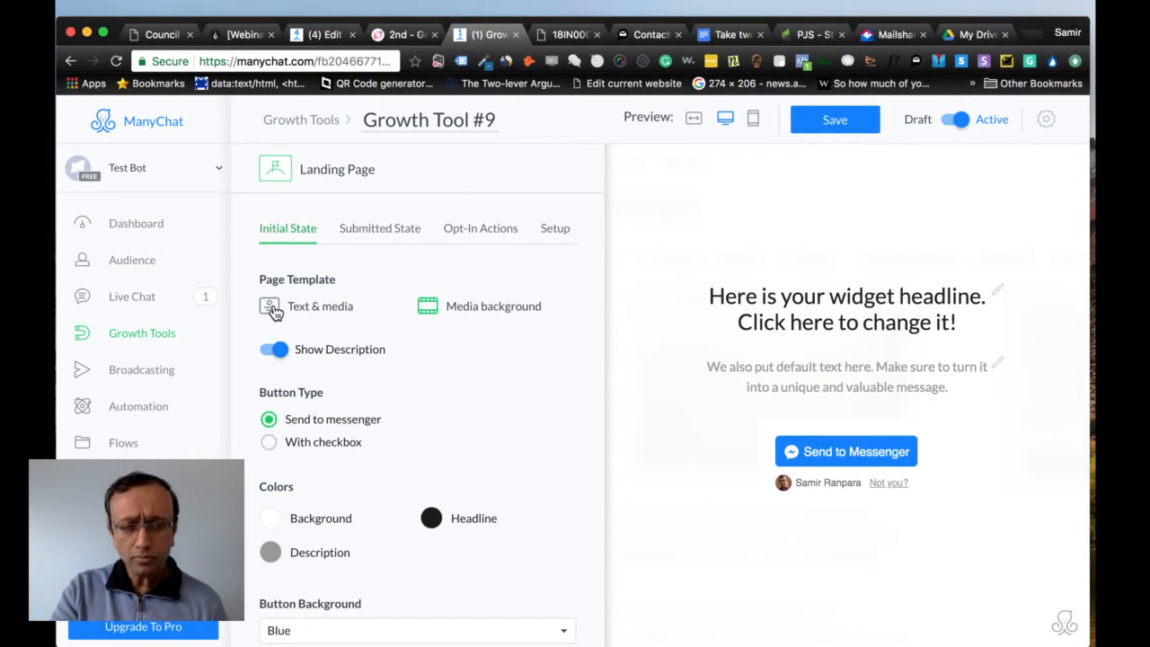
click(274, 309)
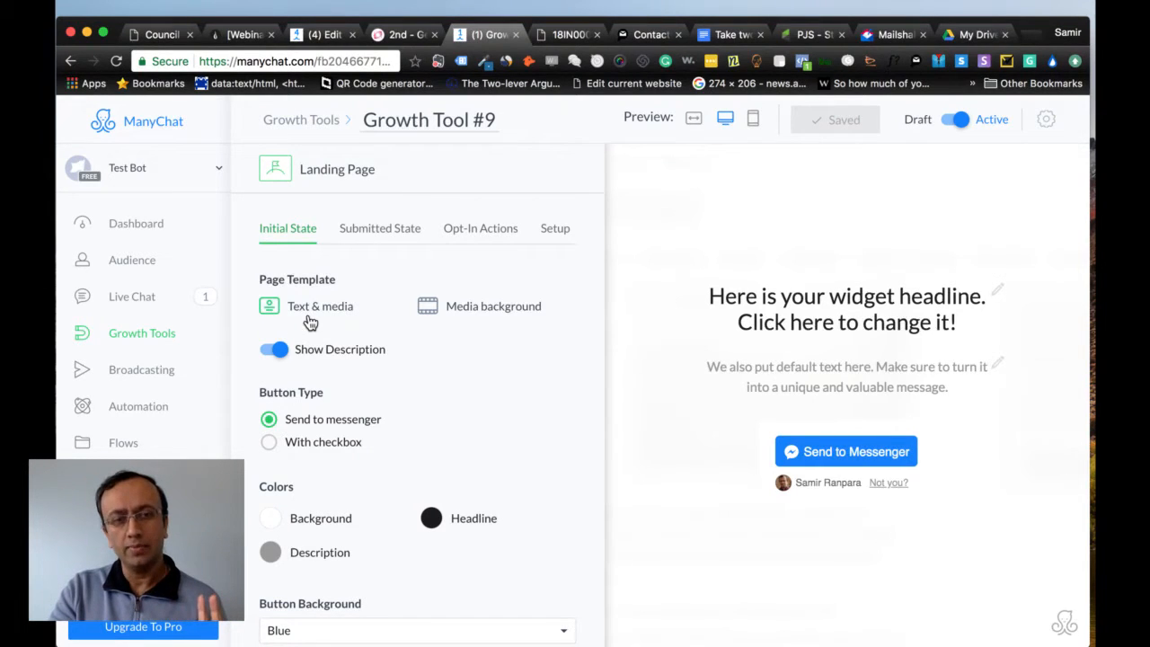
click(483, 308)
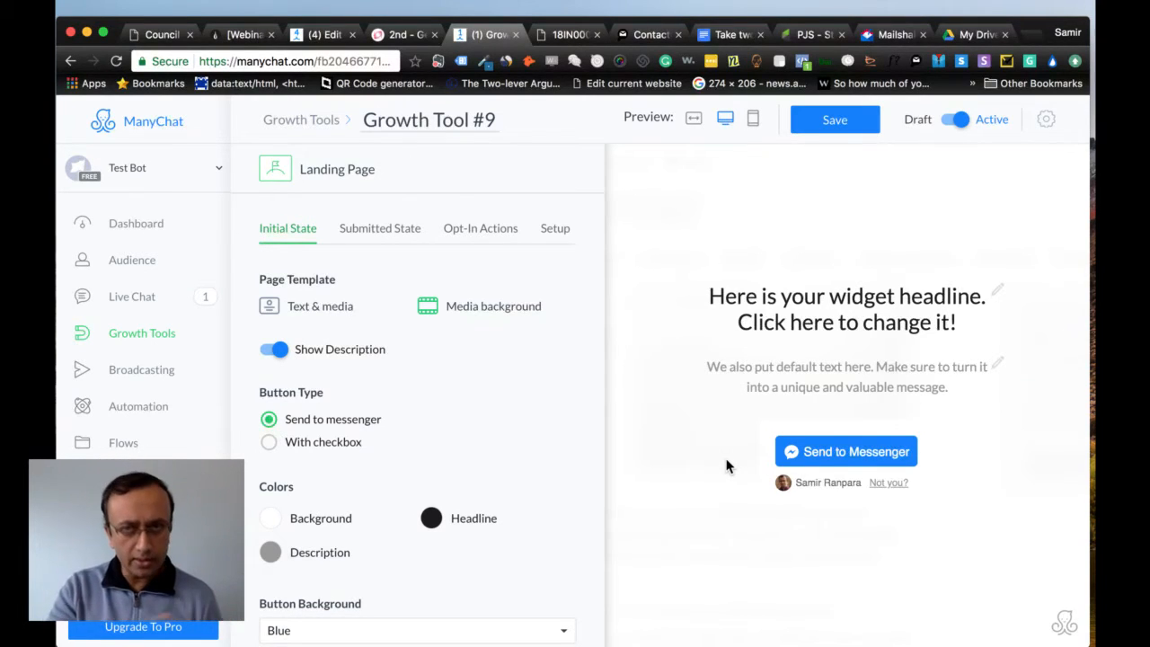
click(274, 310)
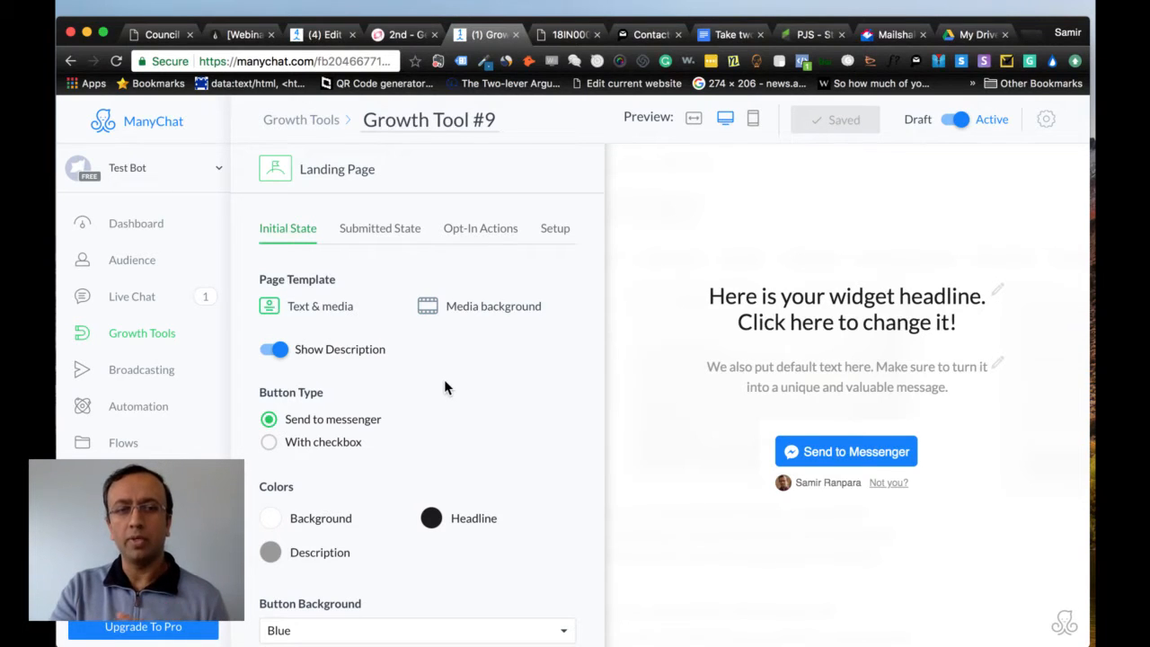
Try the landing page without its description and turn the description back on
click(268, 357)
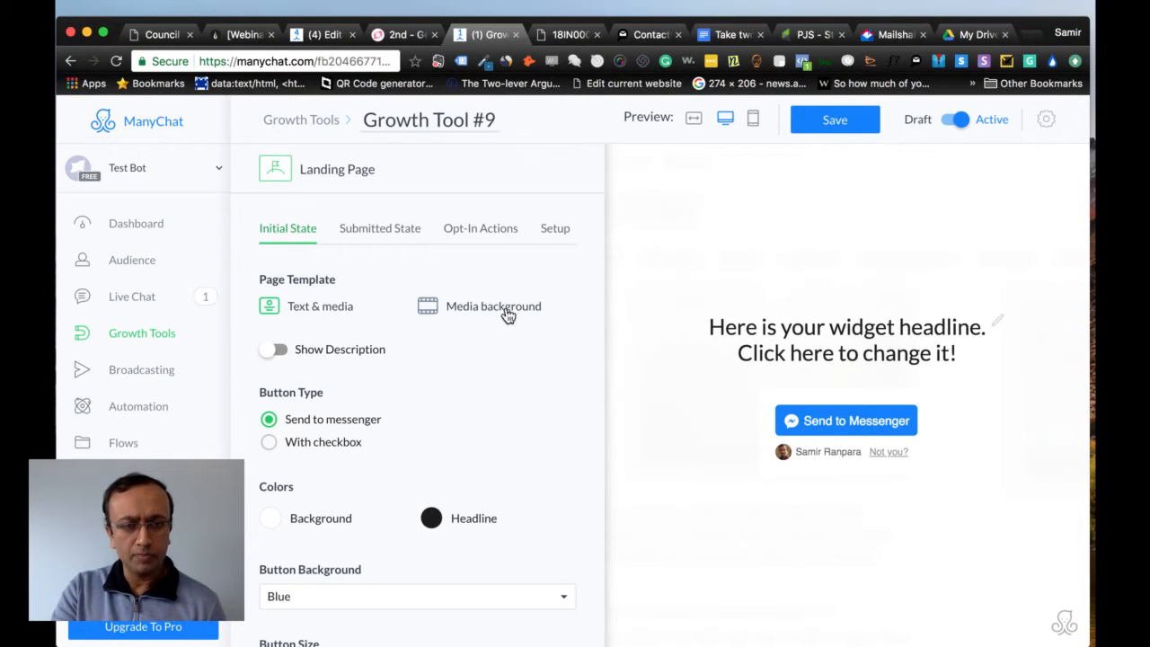
scroll(532, 419, down, 2)
scroll(438, 293, up, 2)
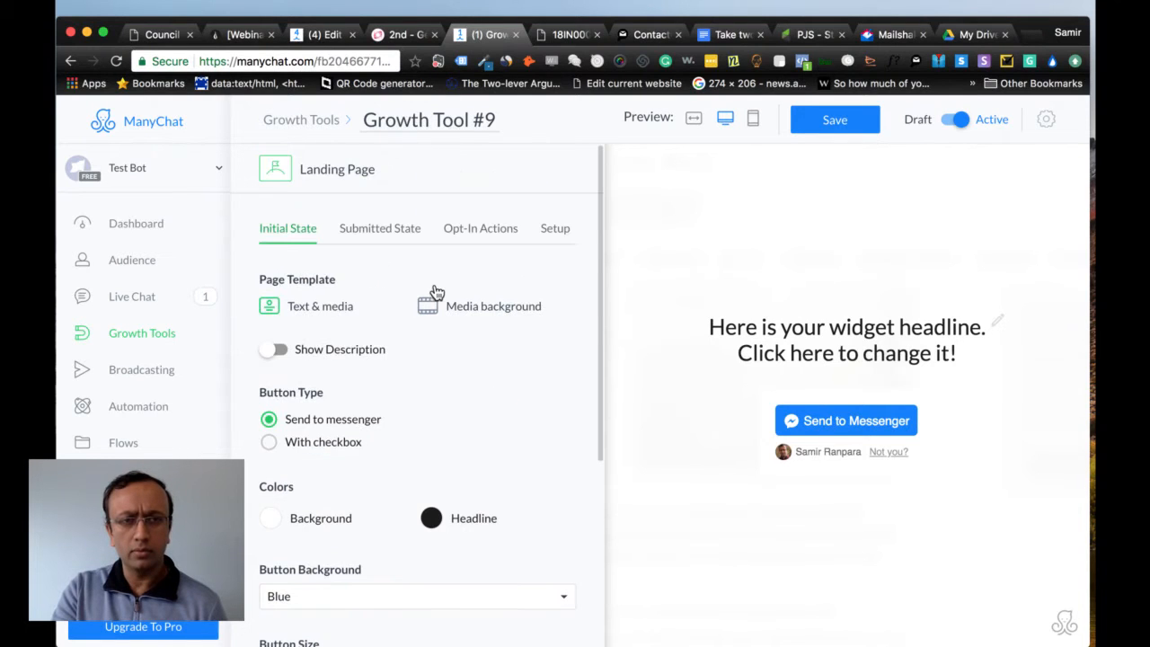
click(284, 354)
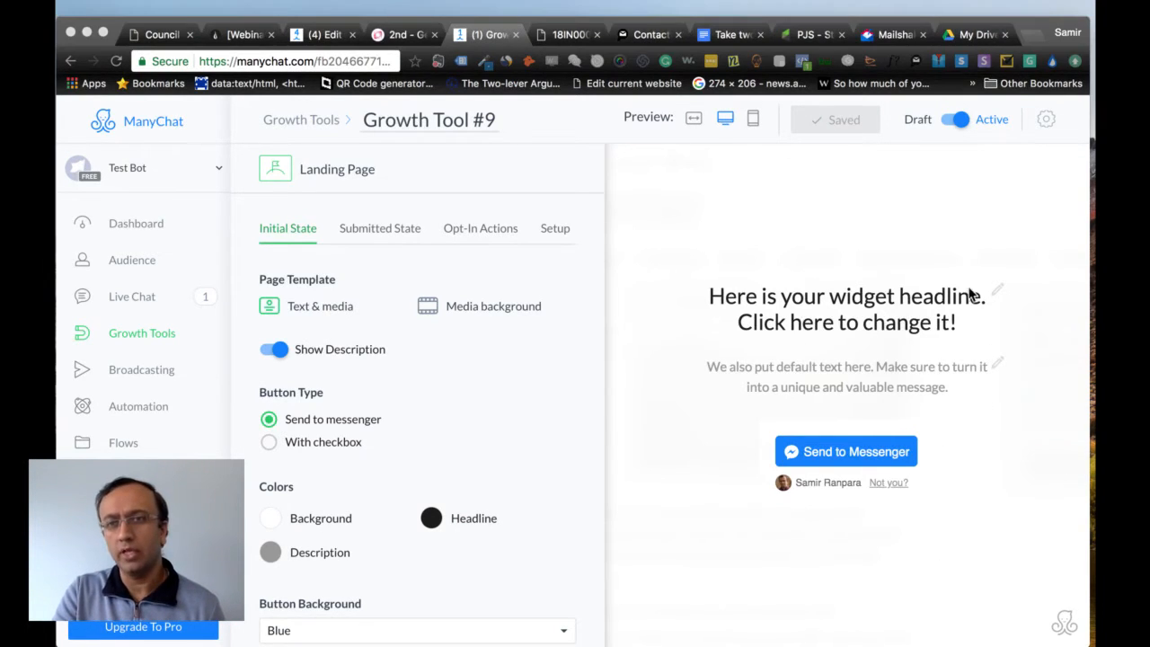
Replace the landing page's default headline with "A Free Guide to Messenger Bots for Your Business"
click(978, 499)
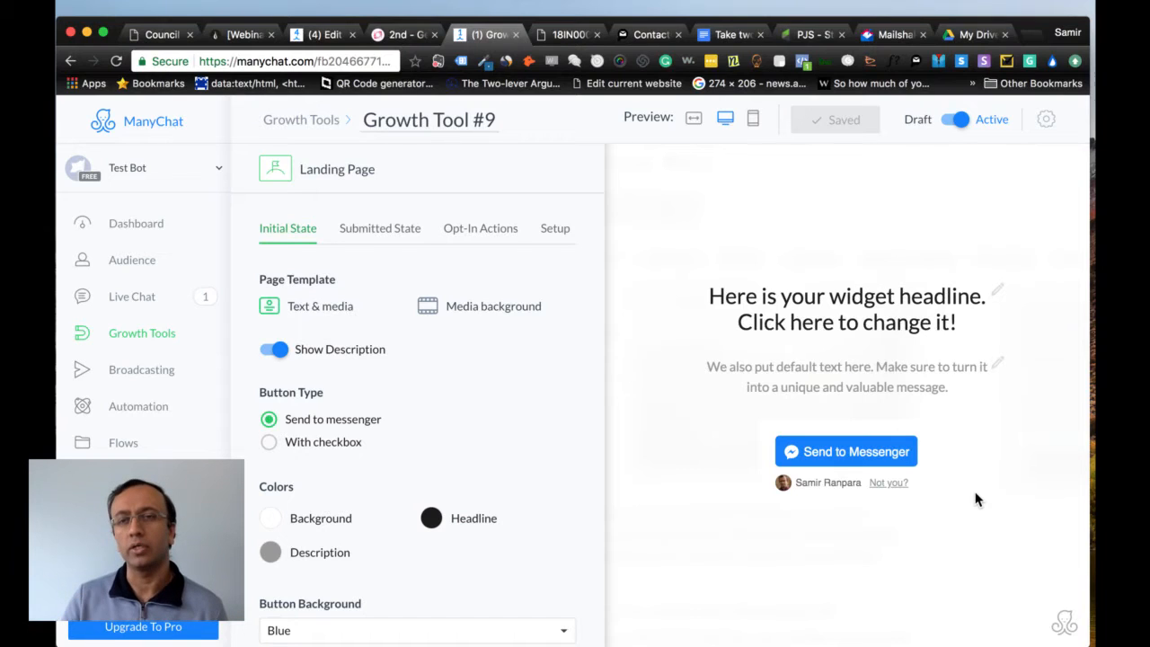
click(837, 326)
triple_click(828, 302)
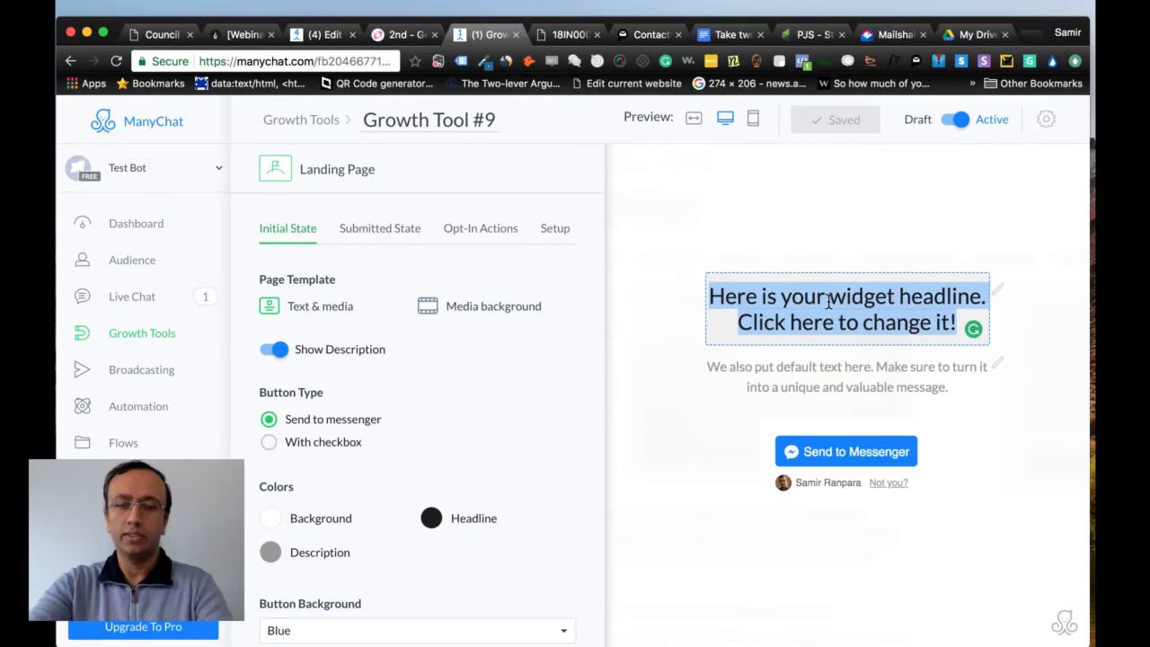
text(A)
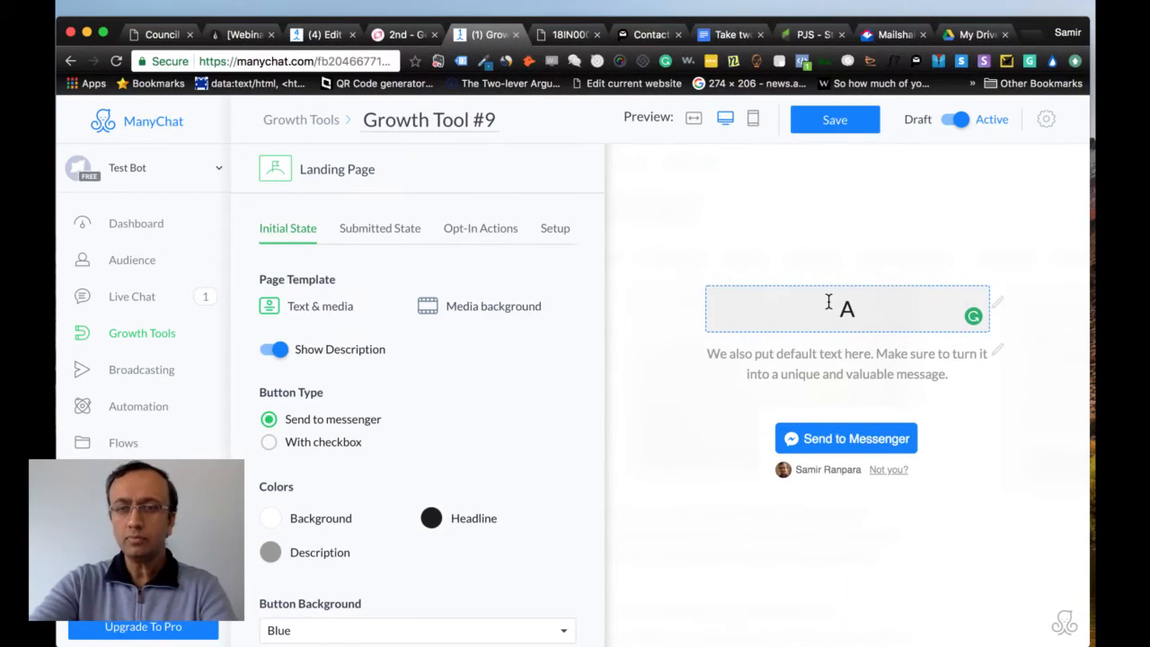
text( Free Guide to )
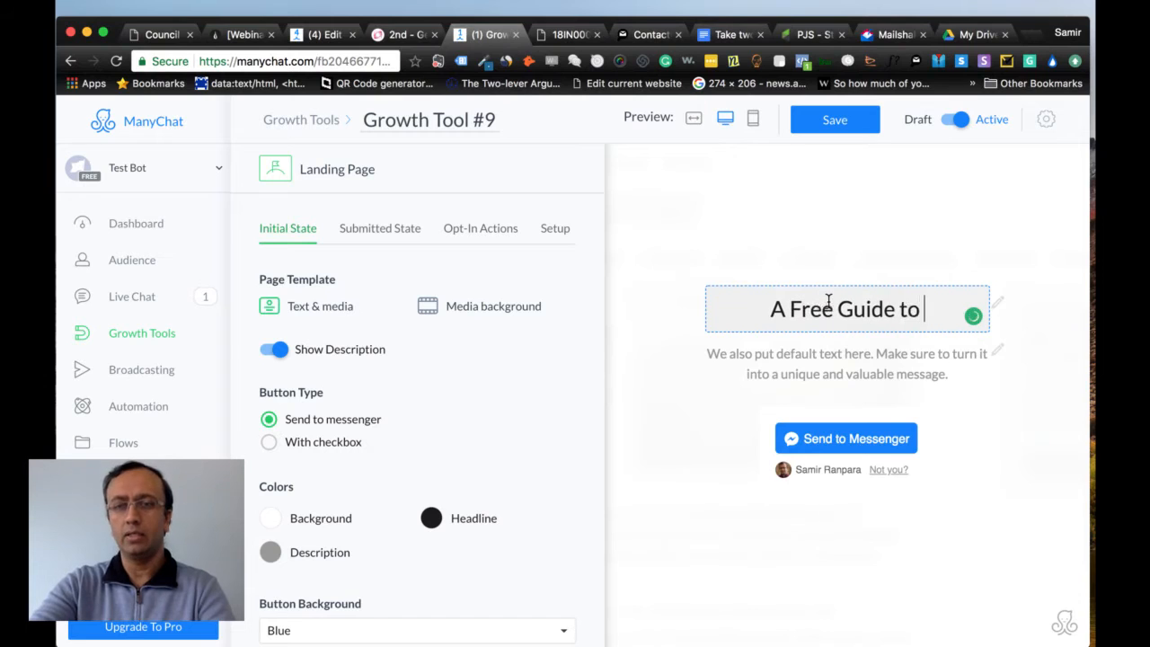
text(Messenger B)
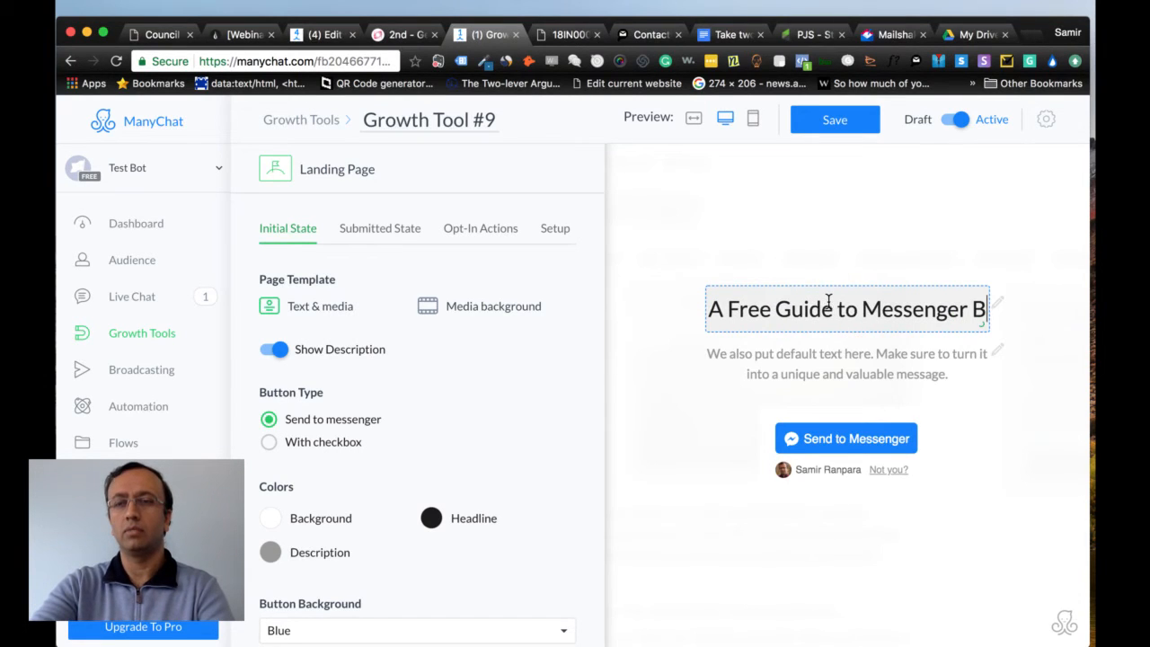
text(ots for Your Business)
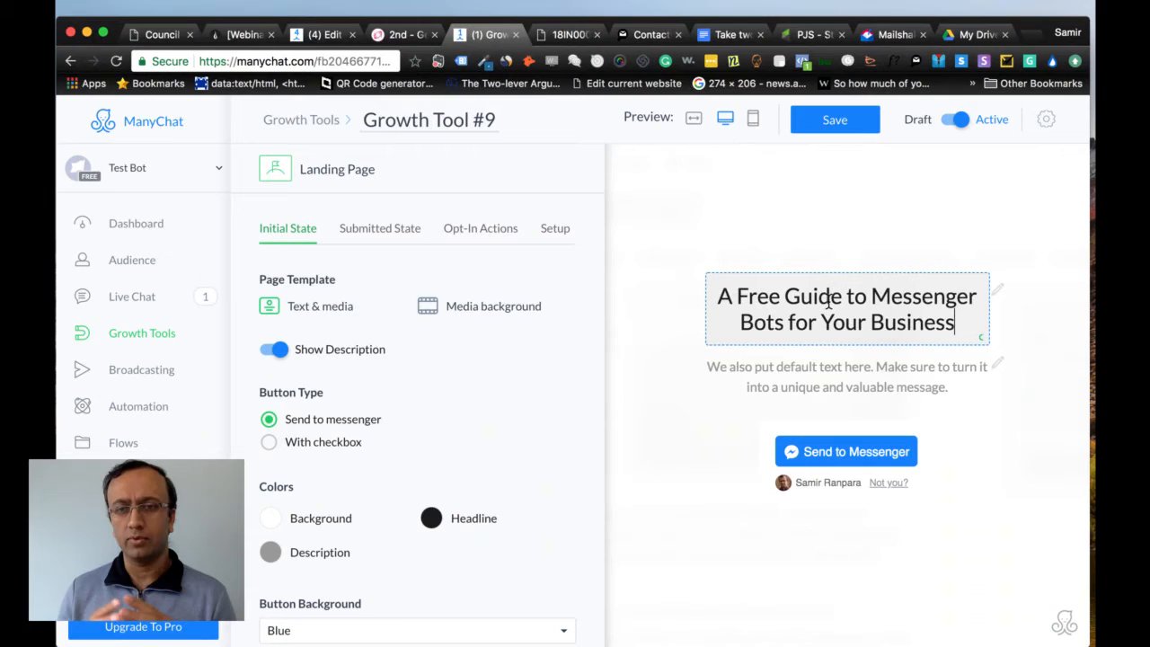
click(988, 559)
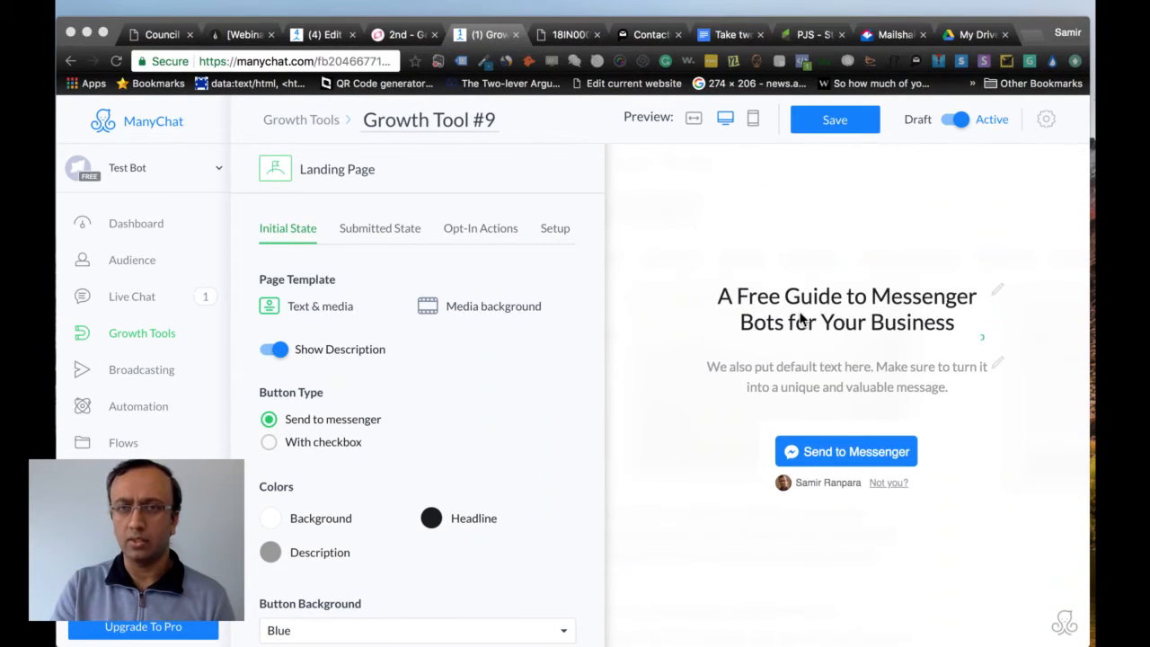
click(670, 473)
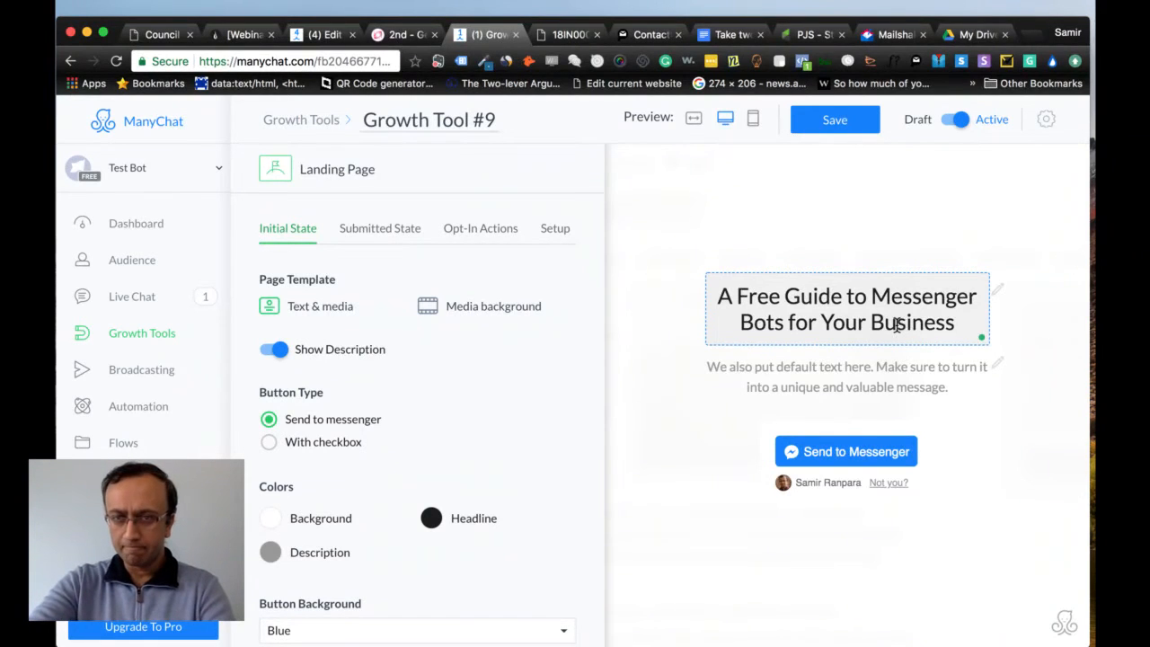
text(,)
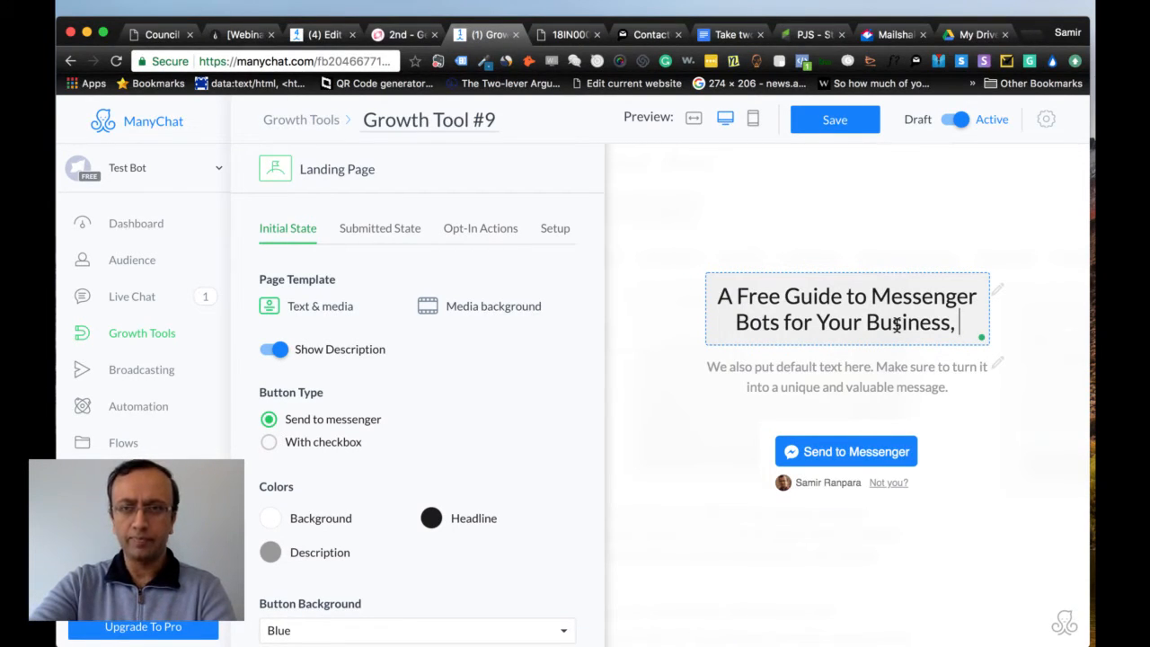
key(BackSpace)
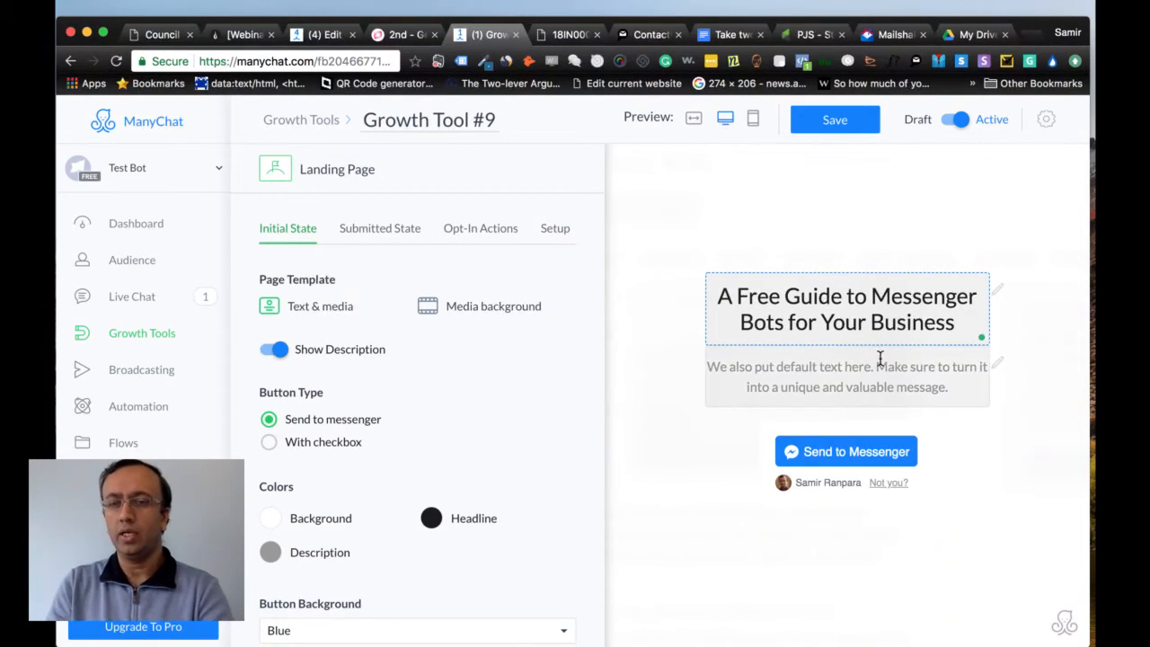
Replace the default description with "Click 'Send to Messenger' button below to get the guide instantly delivered via Messenger."
click(860, 389)
triple_click(860, 389)
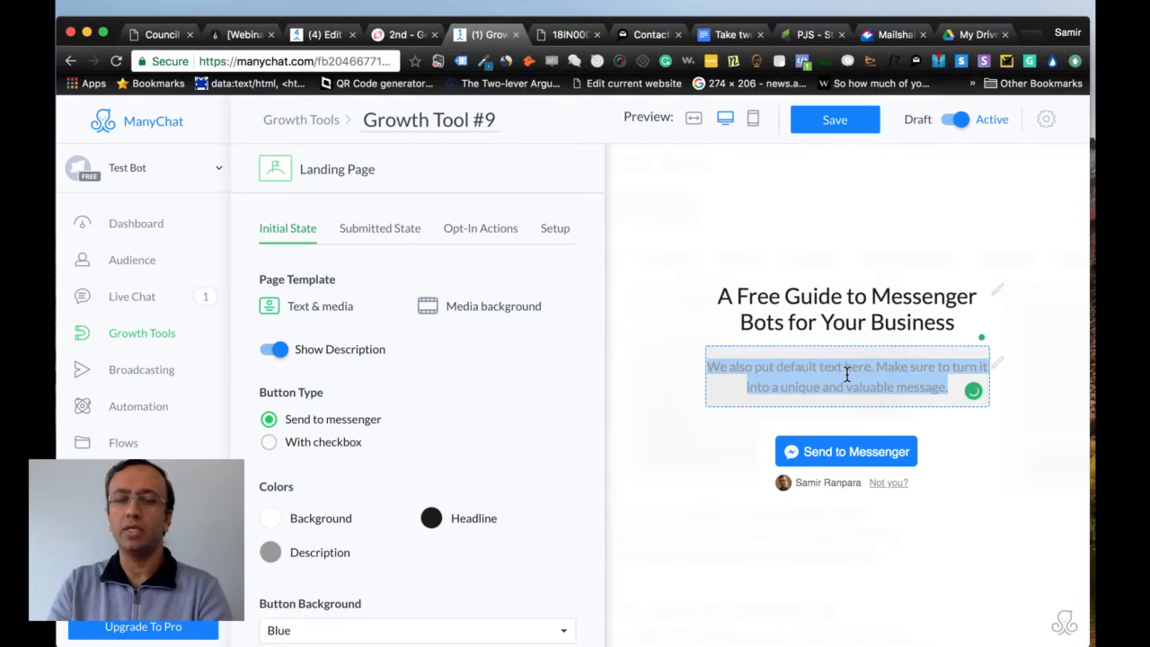
key(BackSpace)
text(Click ')
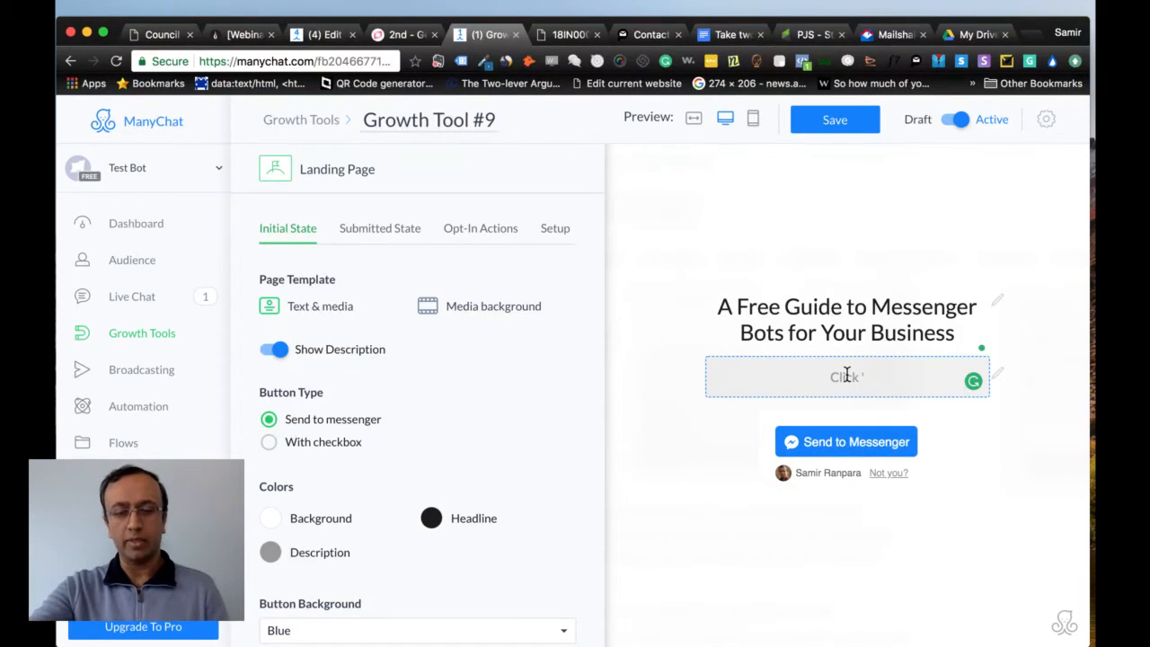
text(Send to Messenger' button below)
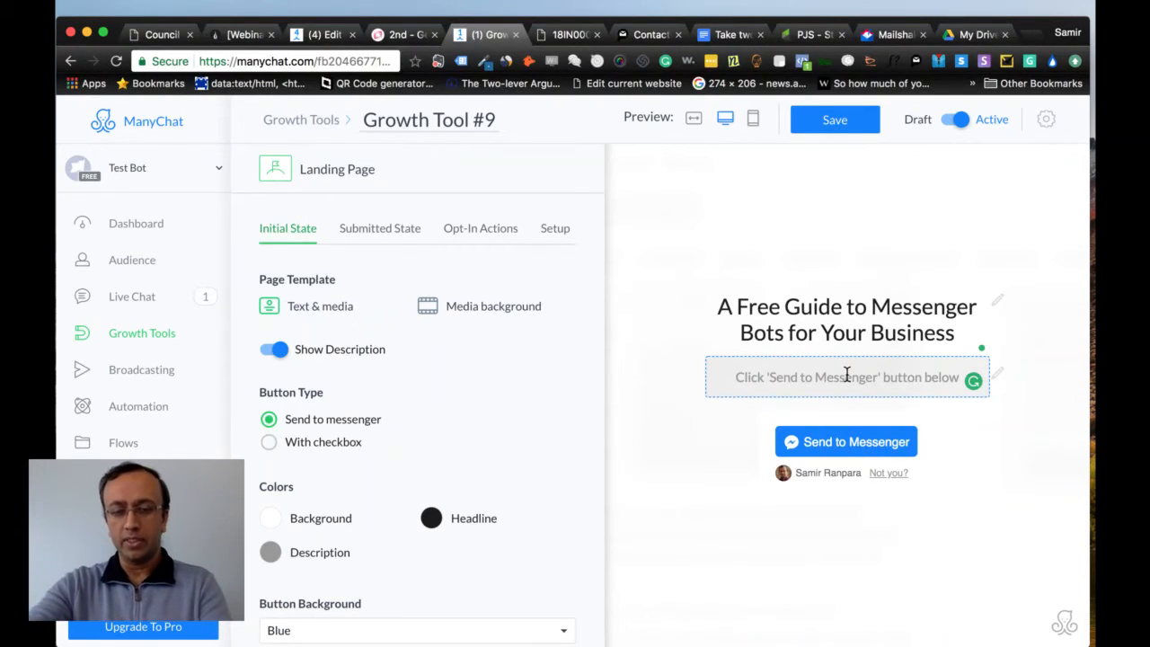
text(to ge)
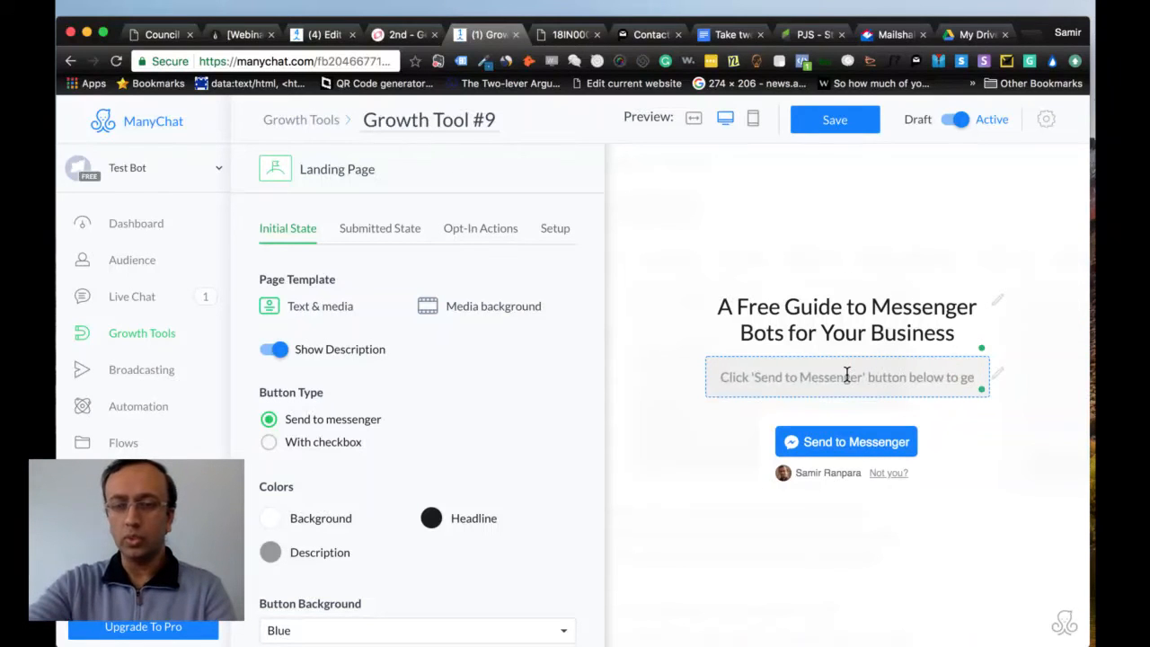
text(t the guide )
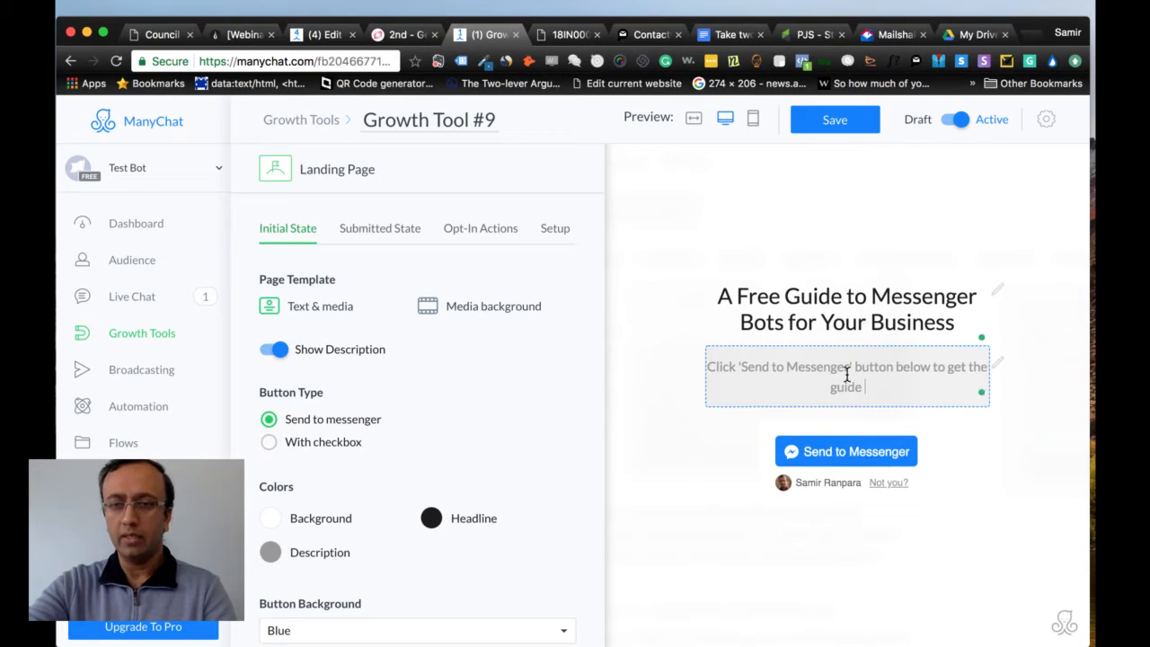
text(instantly d)
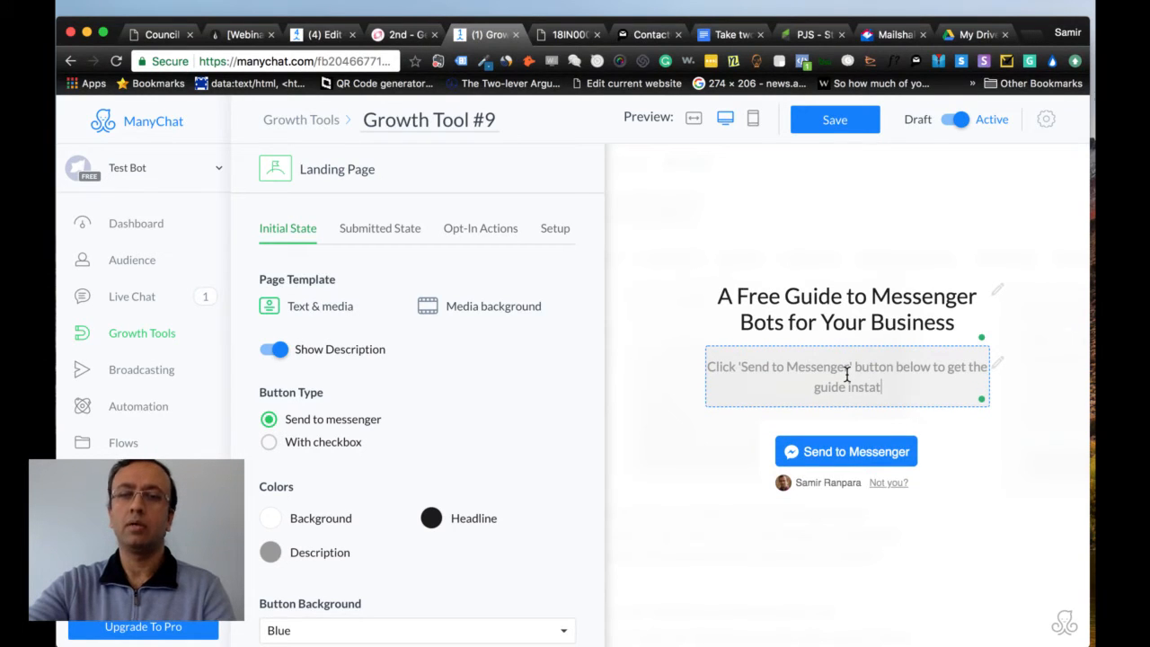
text(elivered to t)
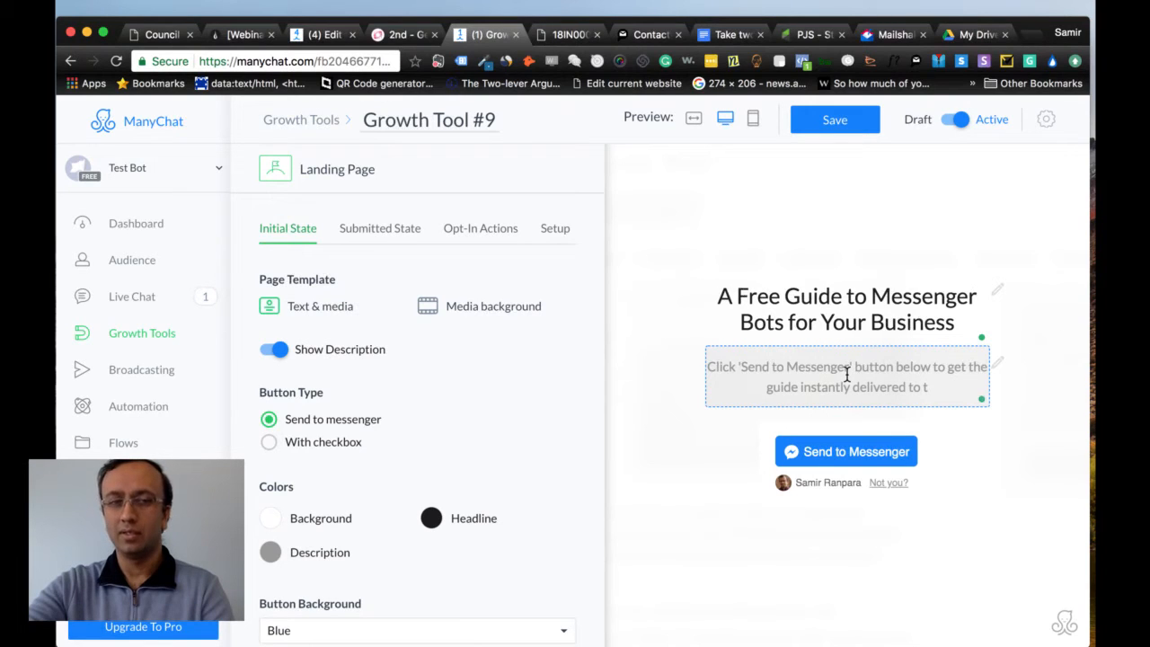
key(BackSpace)
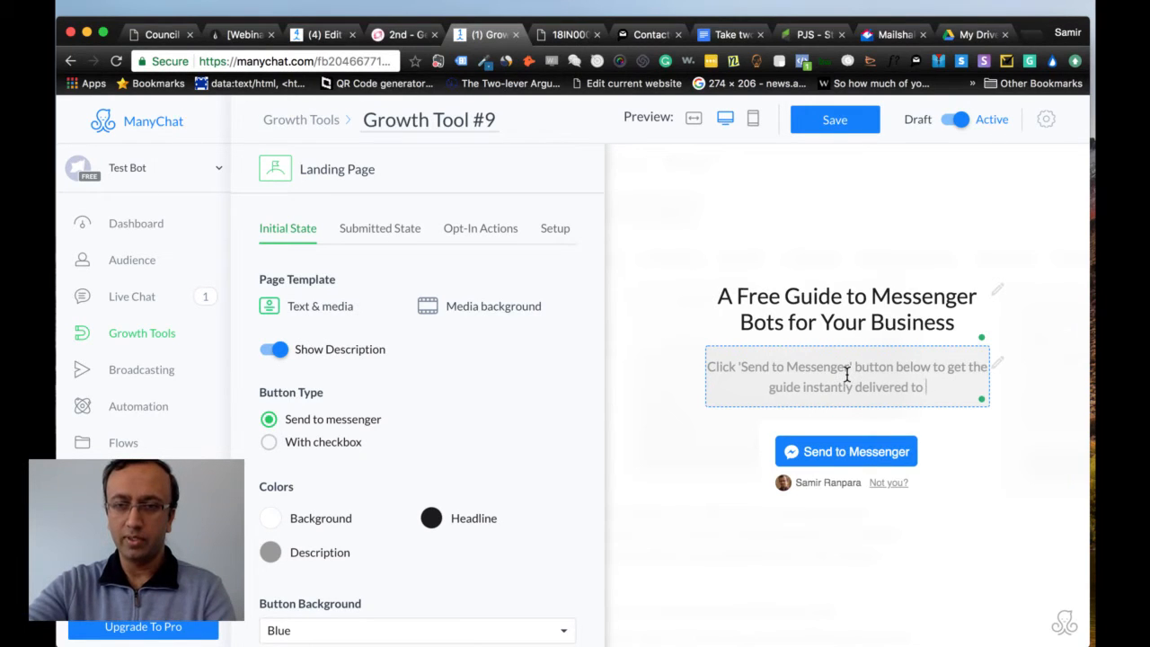
text(y)
key(BackSpace)
text(the M)
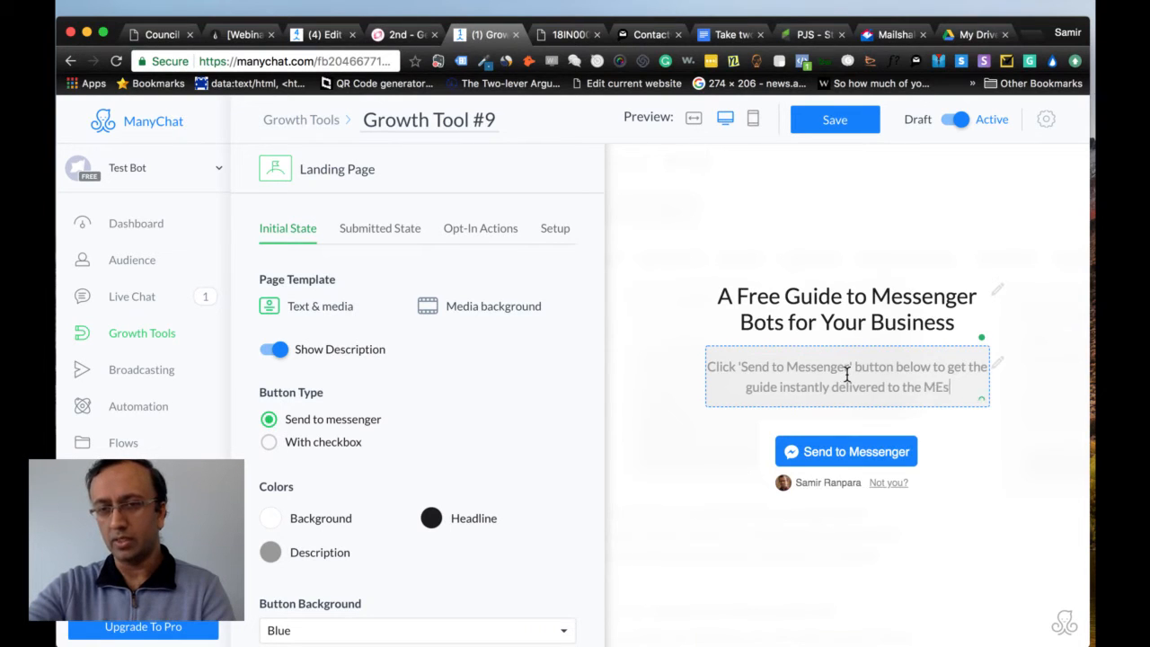
text(essnger)
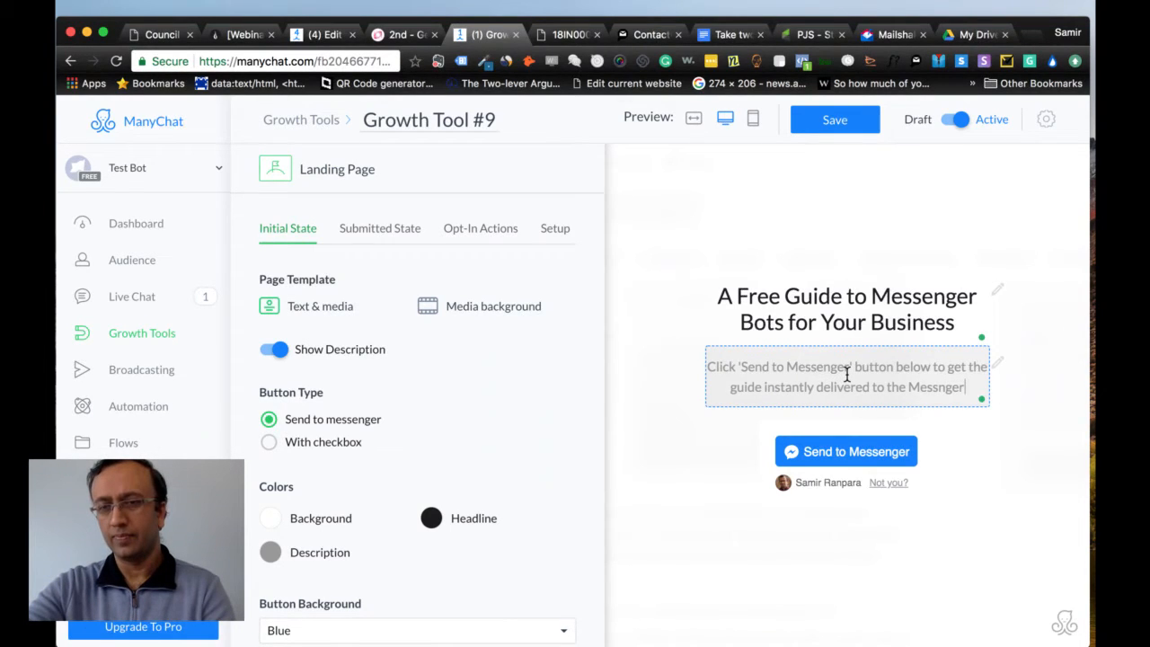
key(BackSpace)
key(BackSpace)
key(BackSpace)
key(BackSpace)
key(BackSpace)
key(BackSpace)
key(BackSpace)
key(BackSpace)
key(BackSpace)
key(BackSpace)
key(BackSpace)
key(BackSpace)
key(BackSpace)
key(BackSpace)
key(BackSpace)
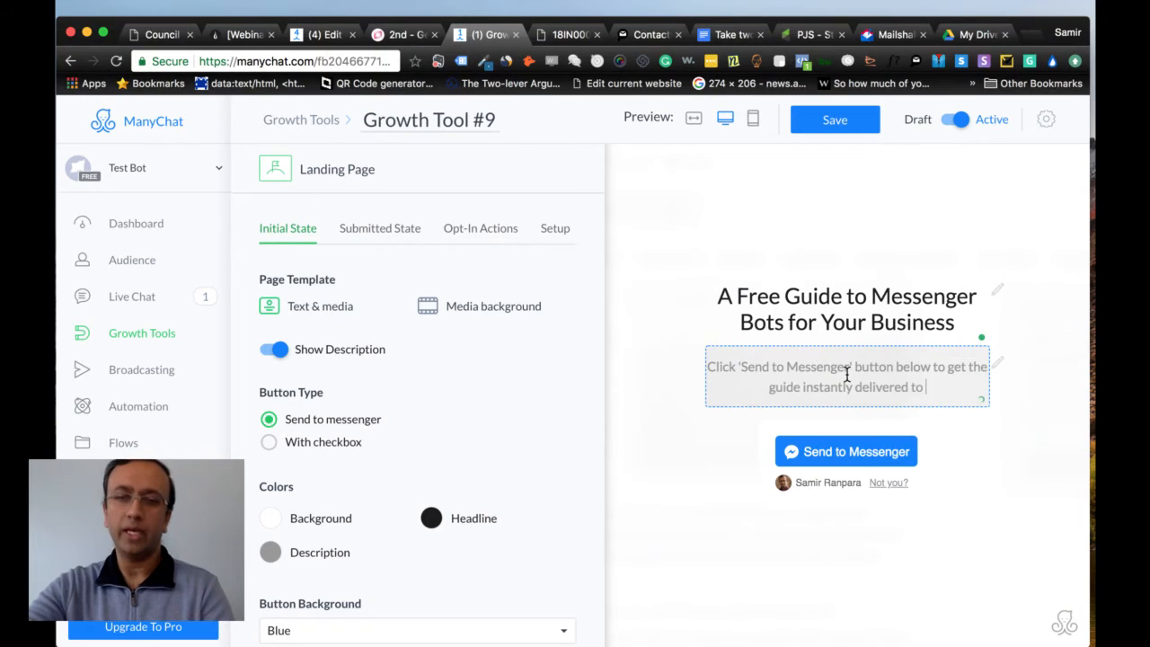
text(via)
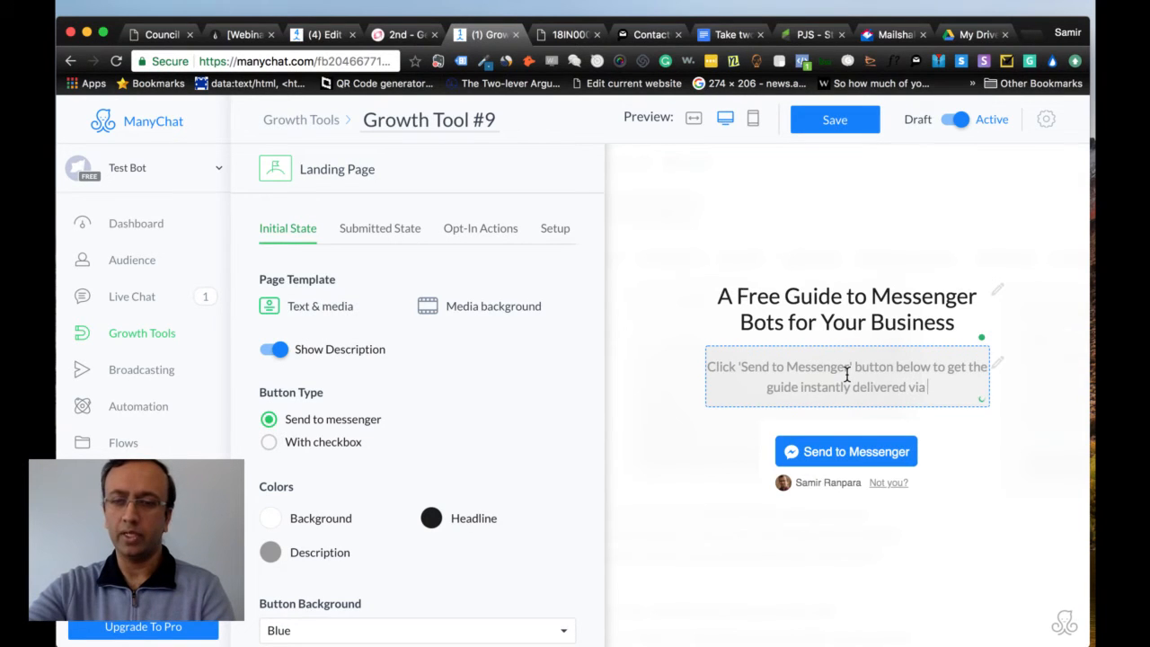
text( Messenger.)
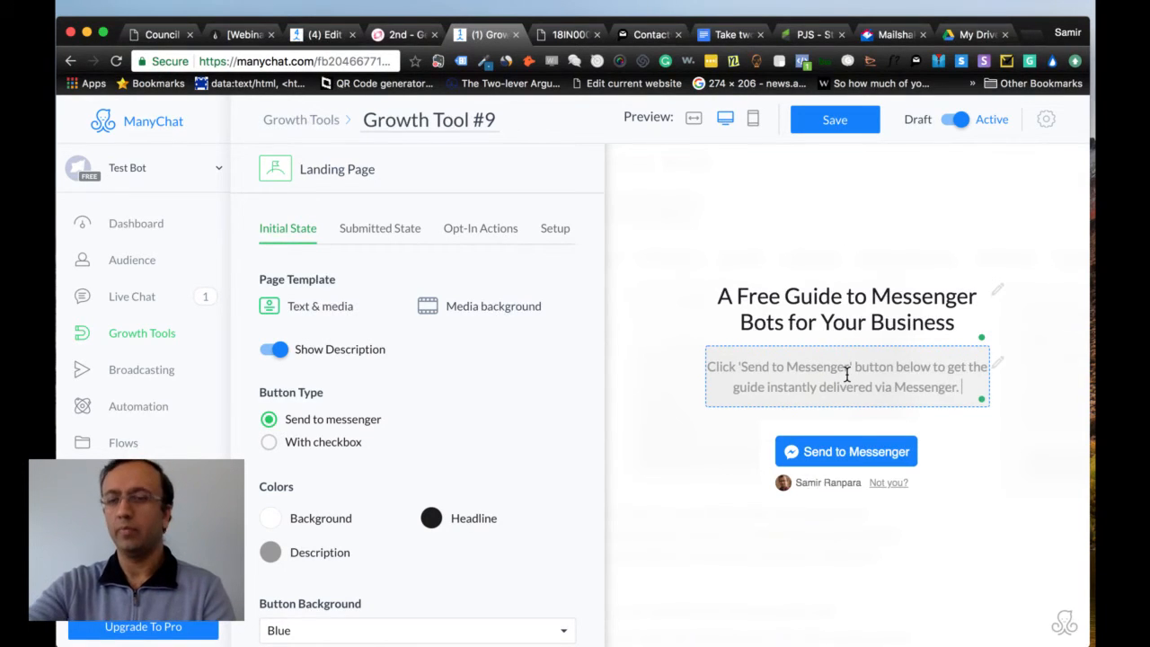
click(688, 506)
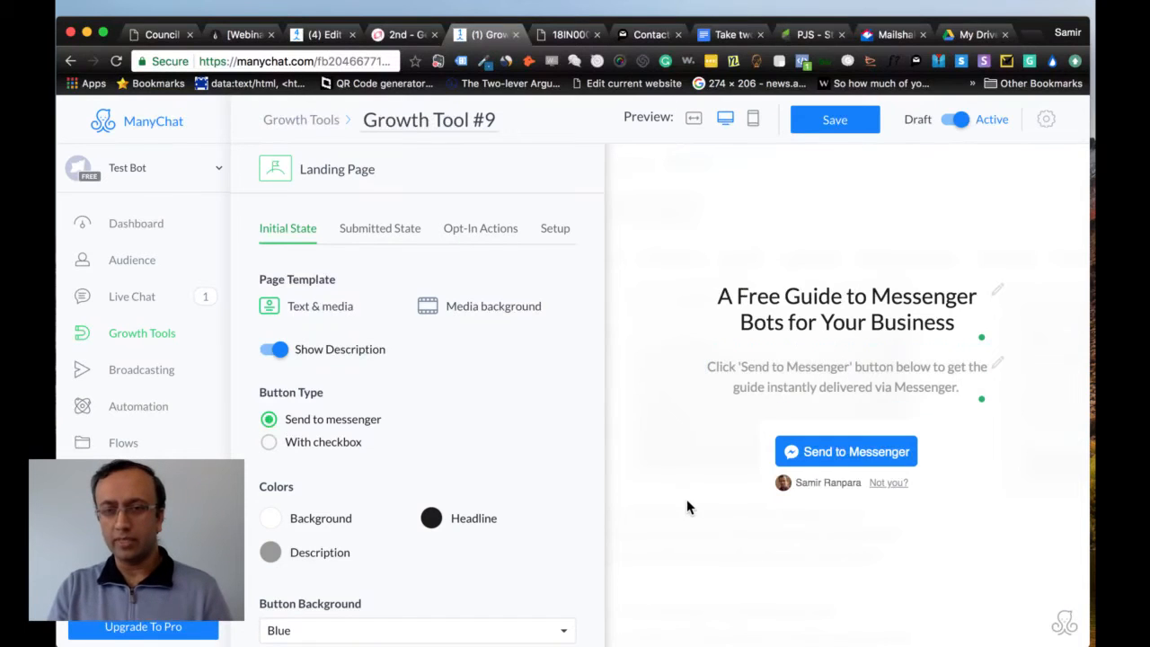
Extend the end of the headline with "- Is a Messenger Bot Right for Your Business?"
click(846, 323)
click(958, 323)
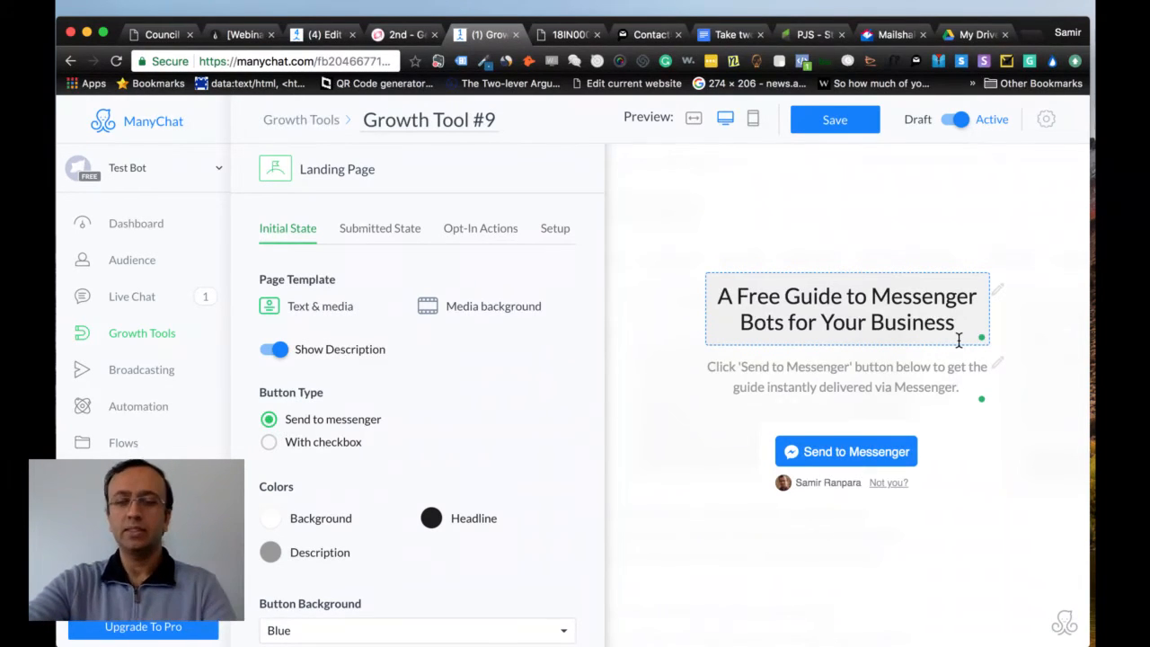
text(- C)
key(BackSpace)
text(Are)
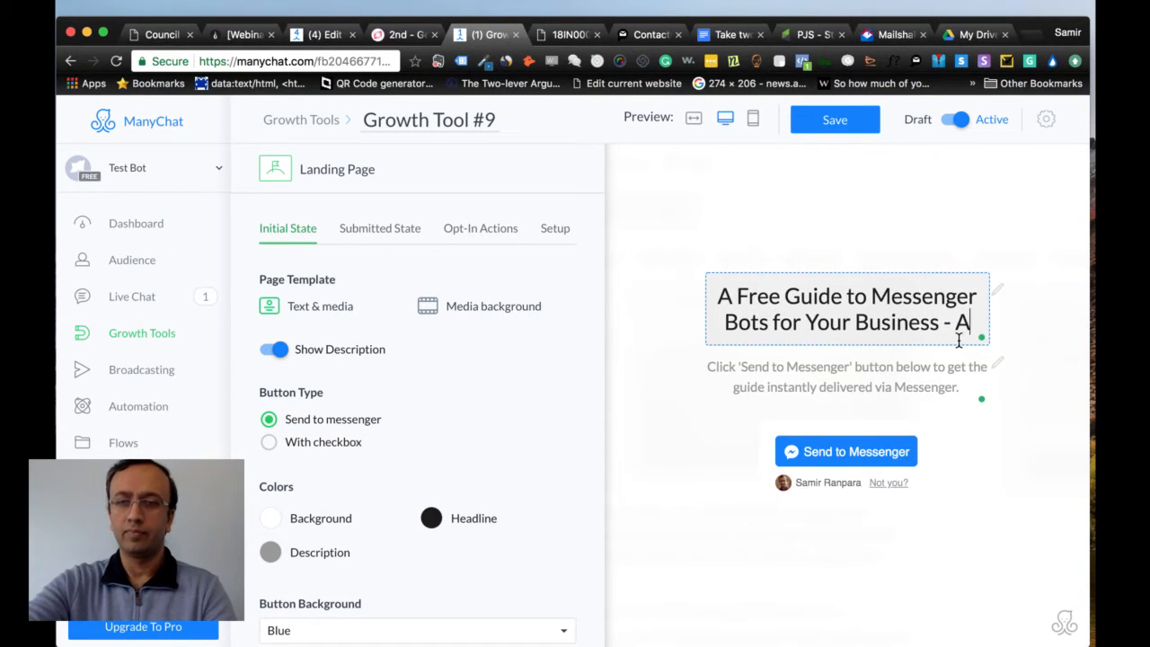
key(BackSpace)
key(BackSpace)
key(BackSpace)
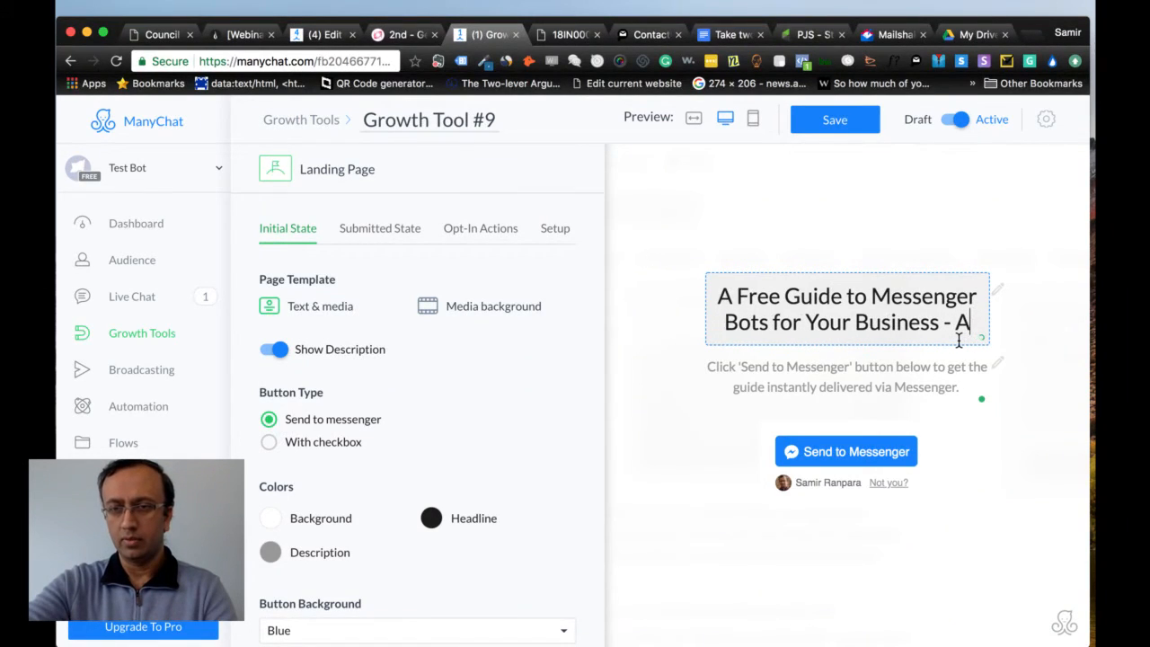
text(Is Messe)
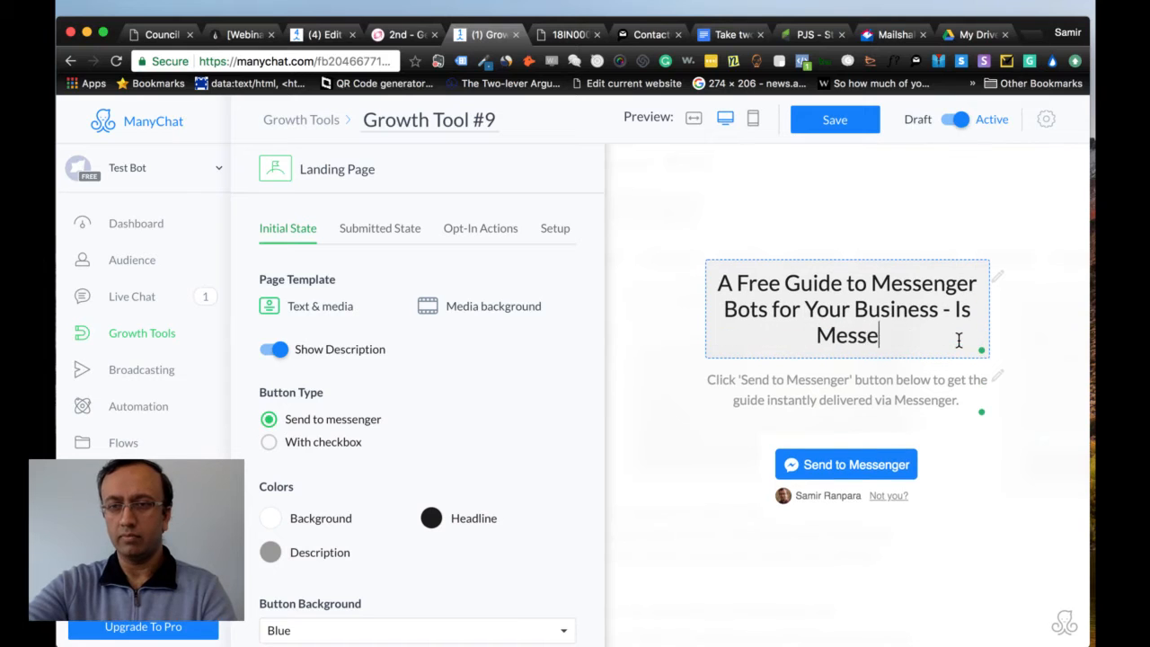
text(nger Bot)
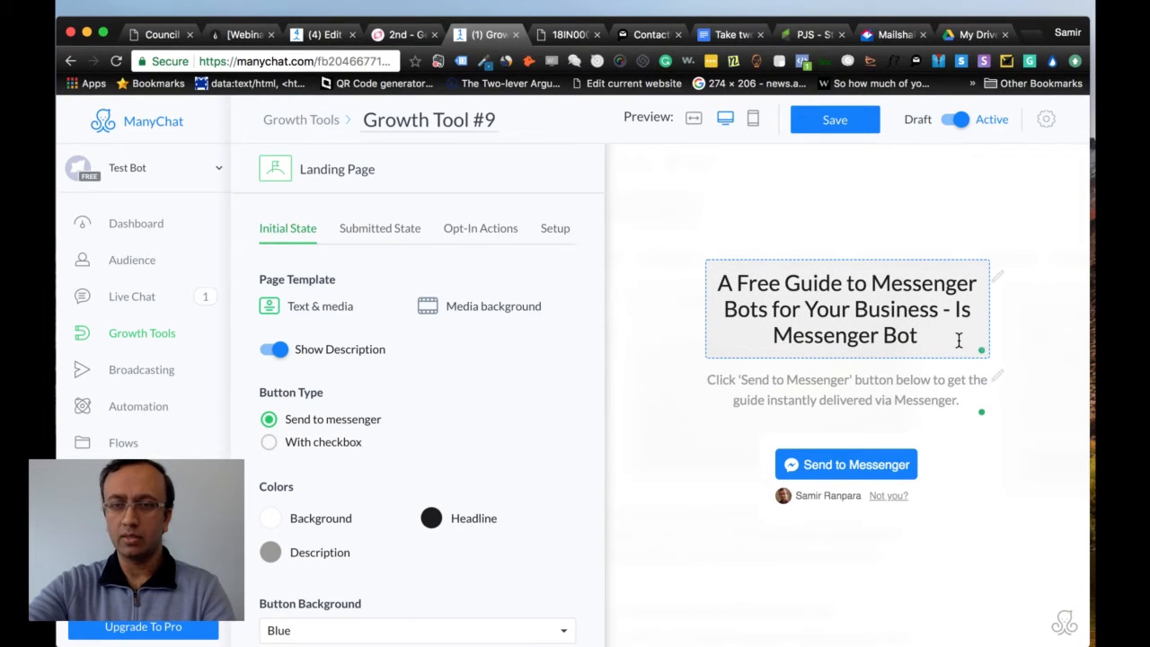
text( Right)
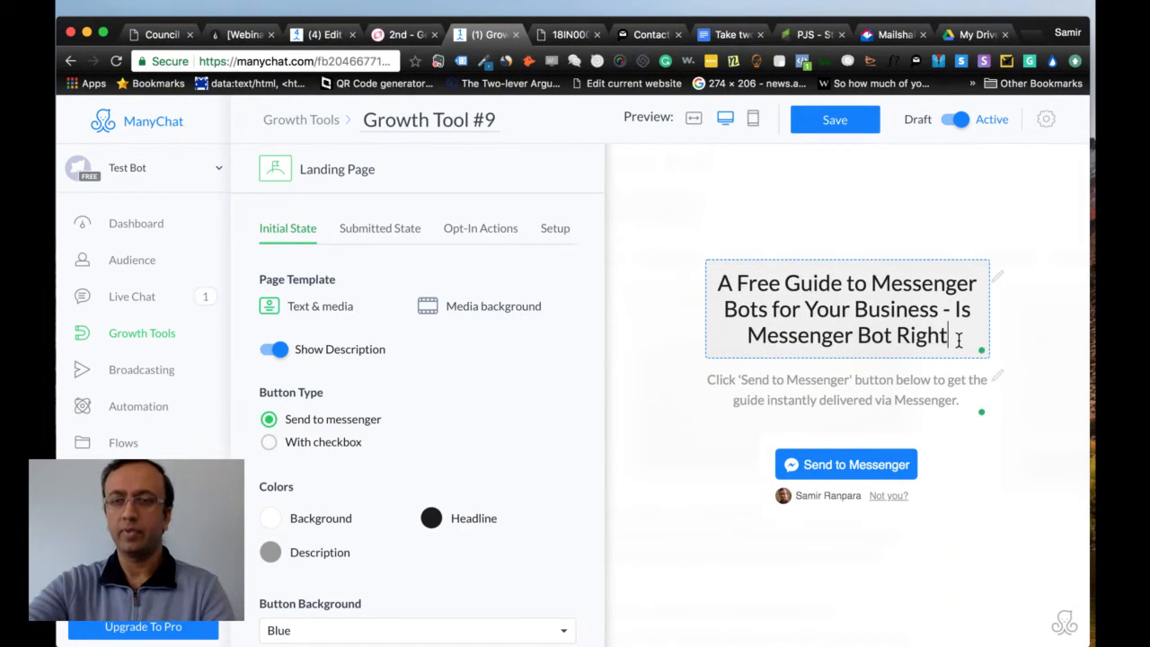
key(BackSpace)
key(Left)
key(Left)
key(Left)
key(Left)
key(Left)
key(Left)
key(Left)
key(Left)
key(Left)
key(Left)
key(Left)
key(Left)
key(Left)
key(Left)
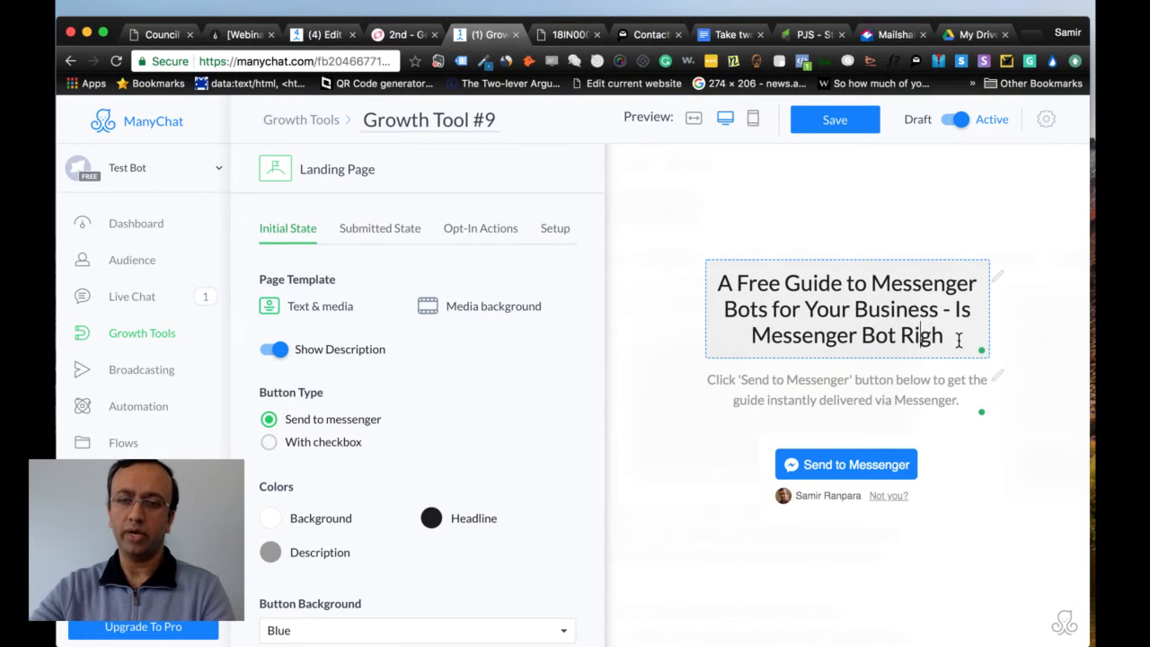
key(Left)
key(Left)
key(Left)
key(Left)
key(Left)
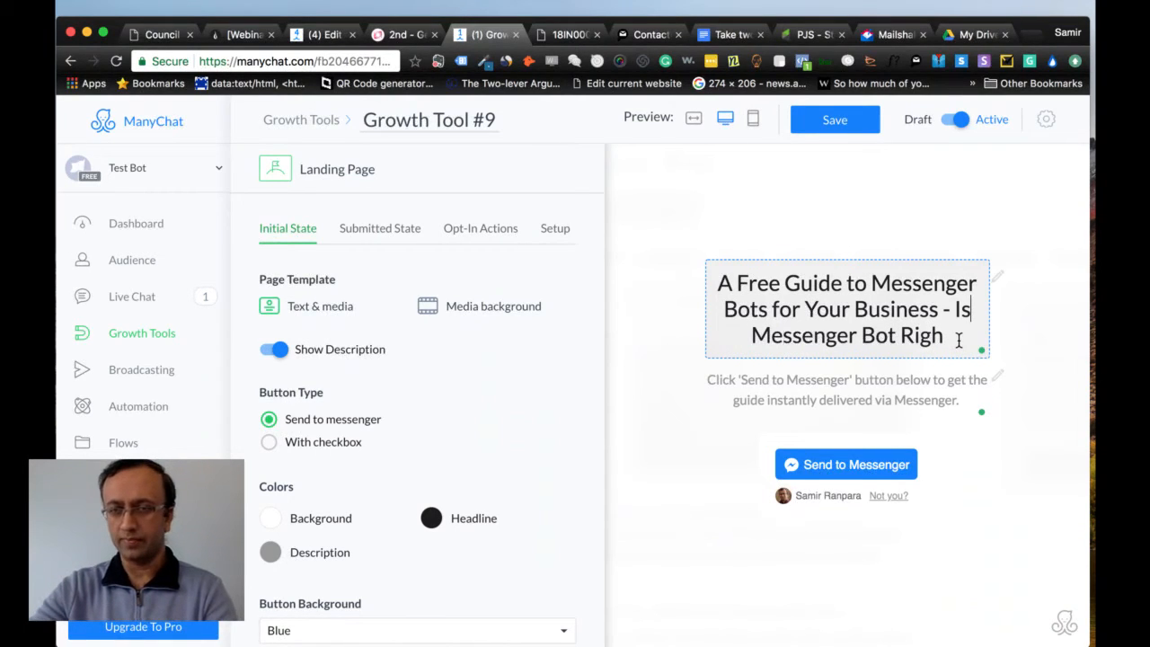
text(a)
key(Left)
text(Righ)
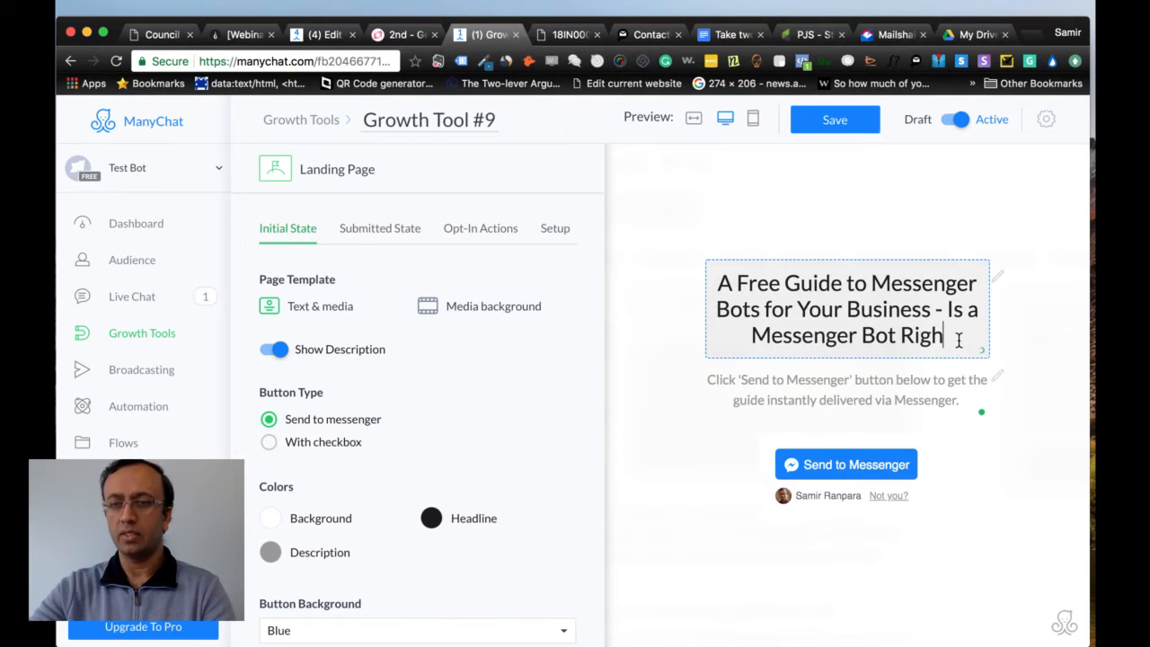
text(t for)
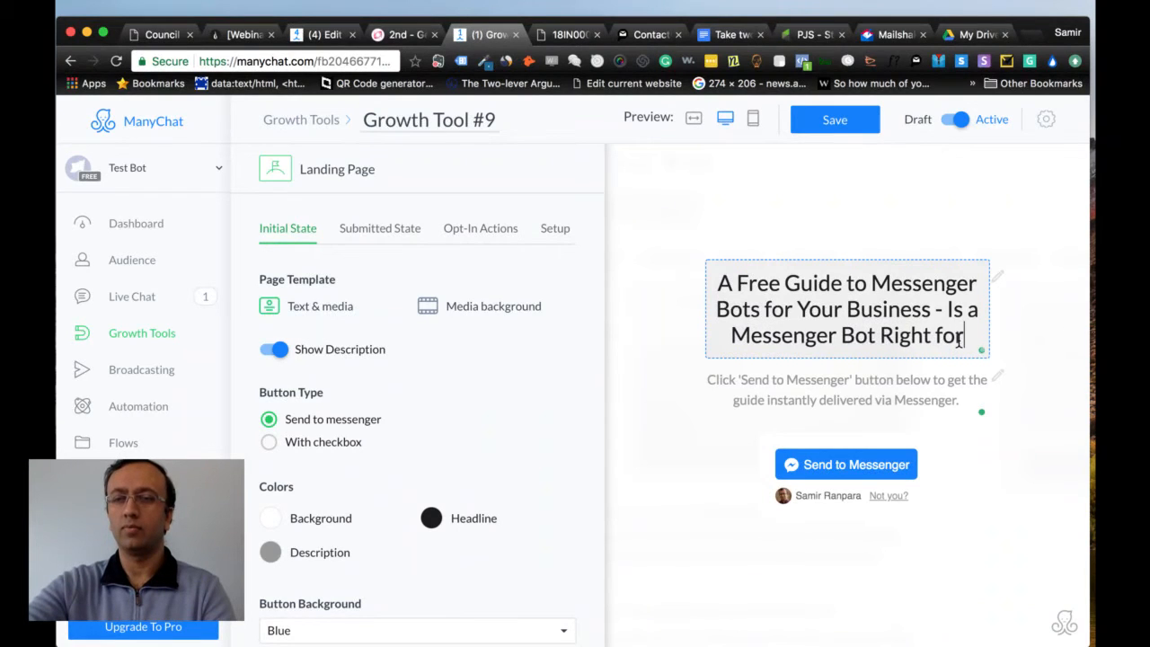
text( Your Busin)
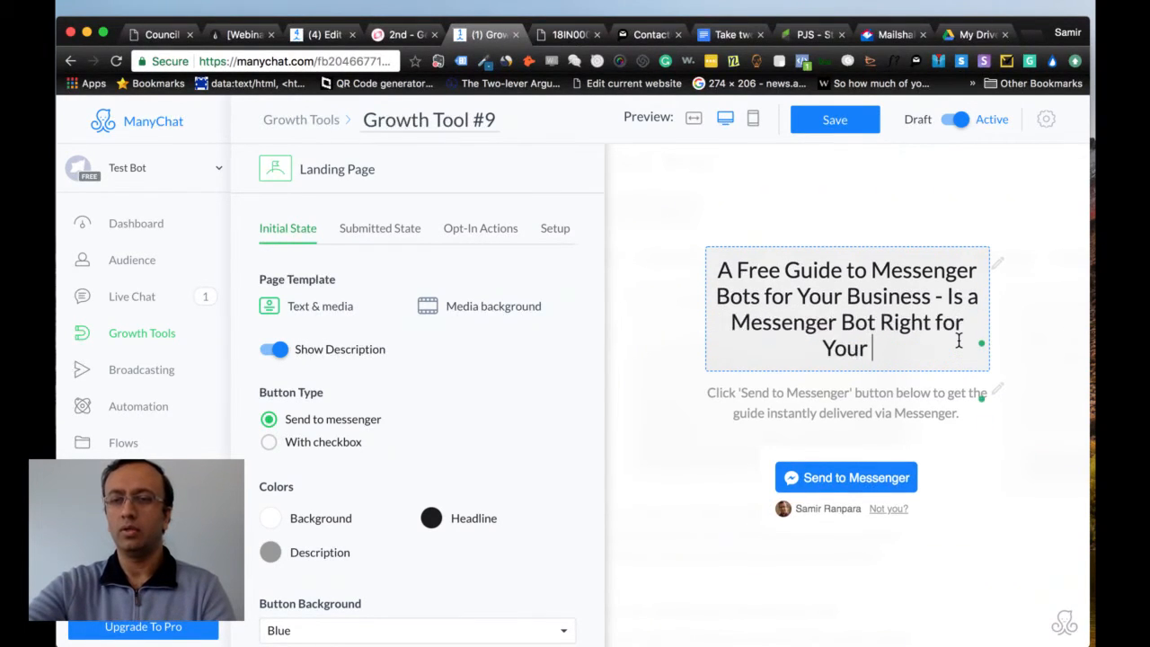
text(ess?)
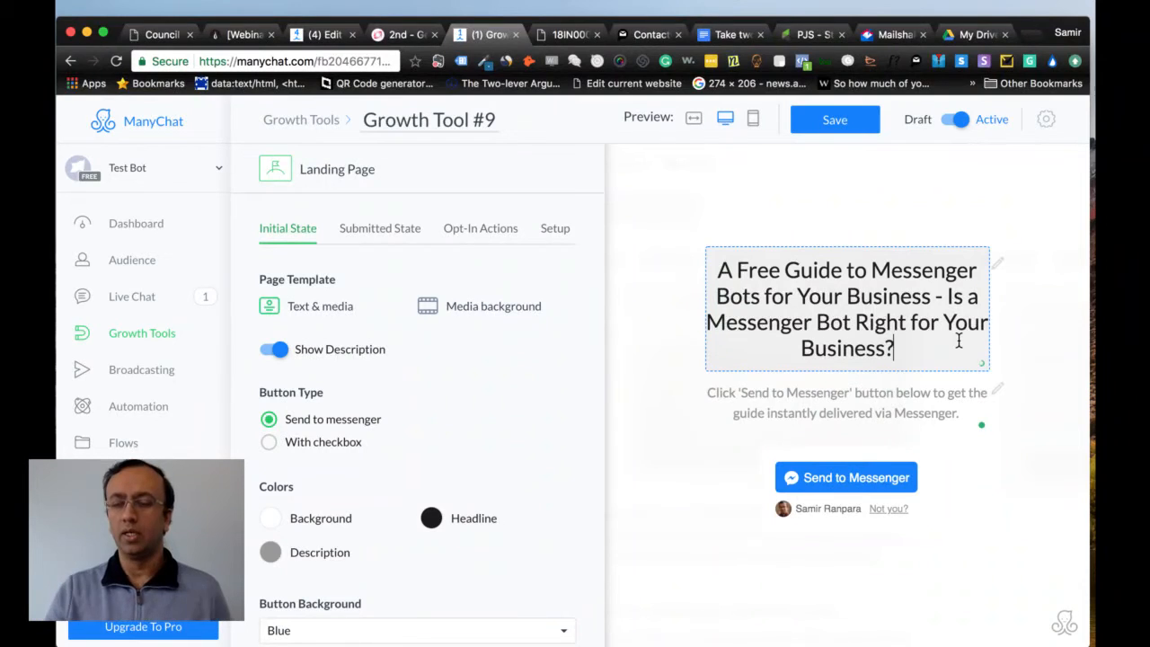
click(696, 483)
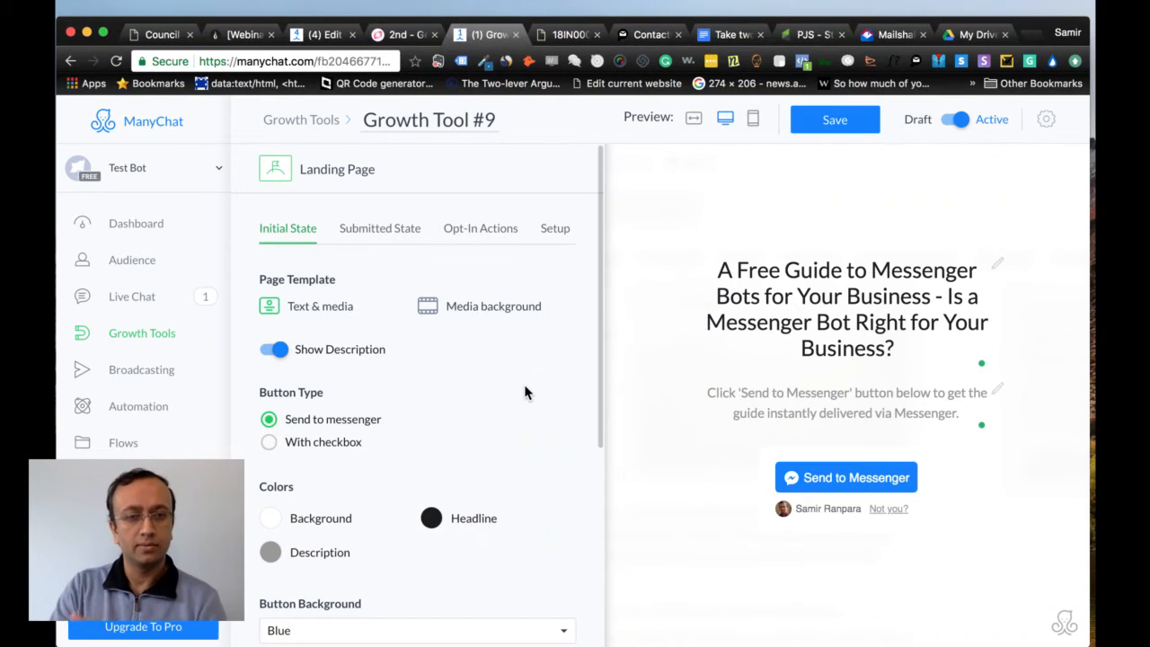
Switch the button type to With checkbox and change the button label to "Send Me the Guide"
scroll(526, 393, down, 3)
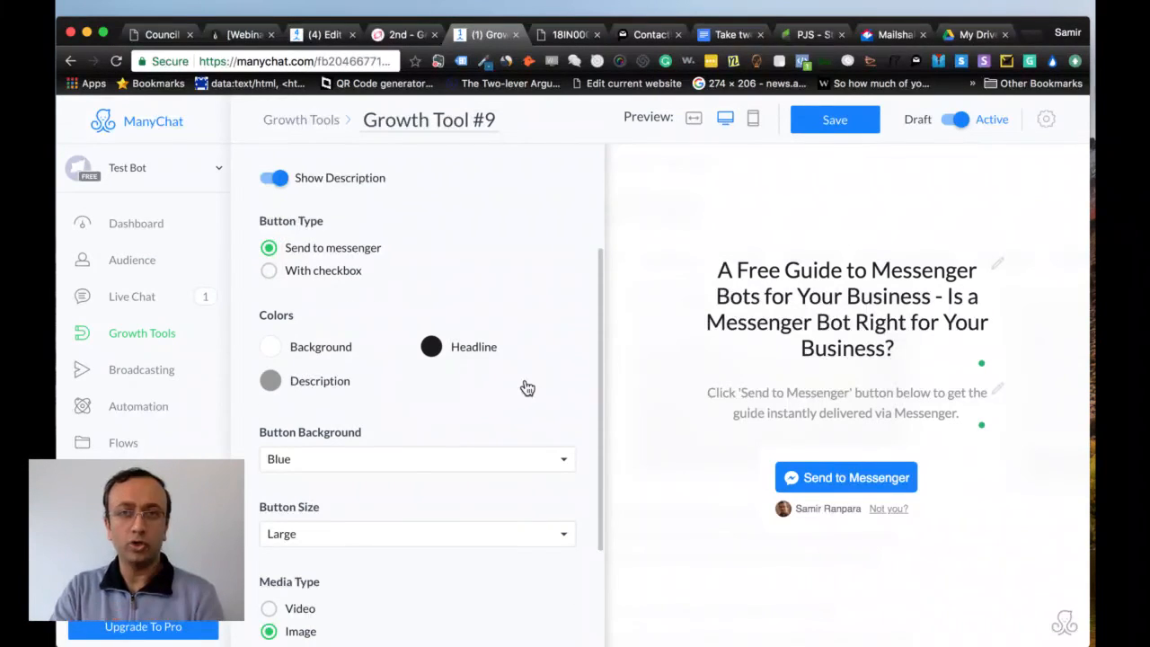
scroll(524, 373, down, 1)
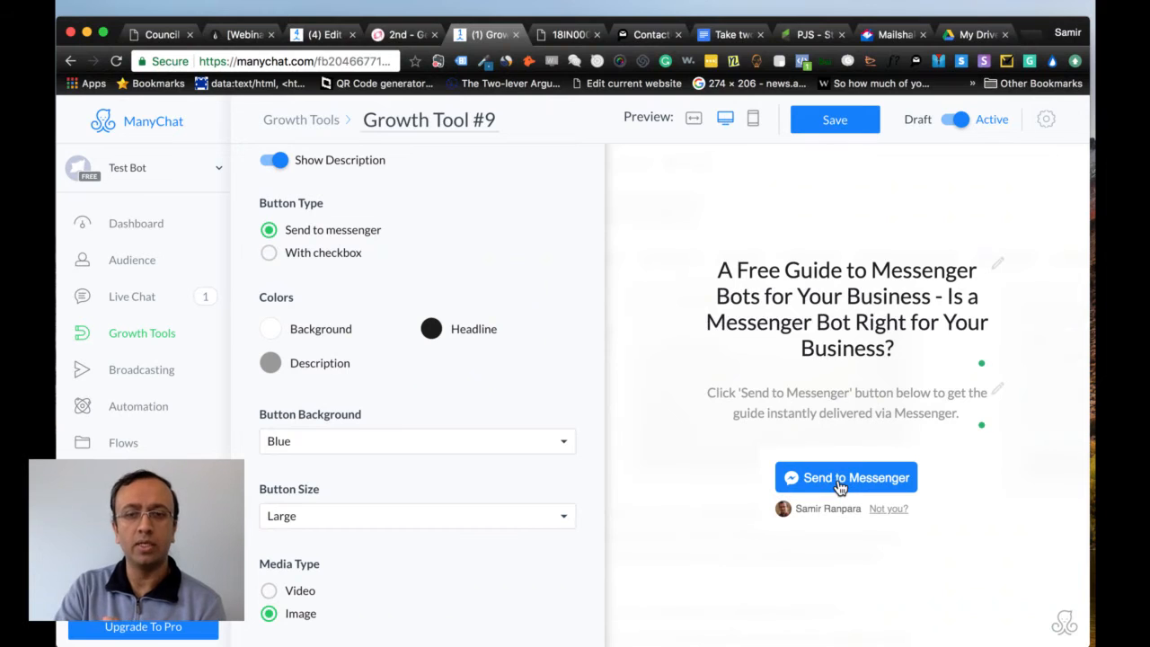
click(325, 254)
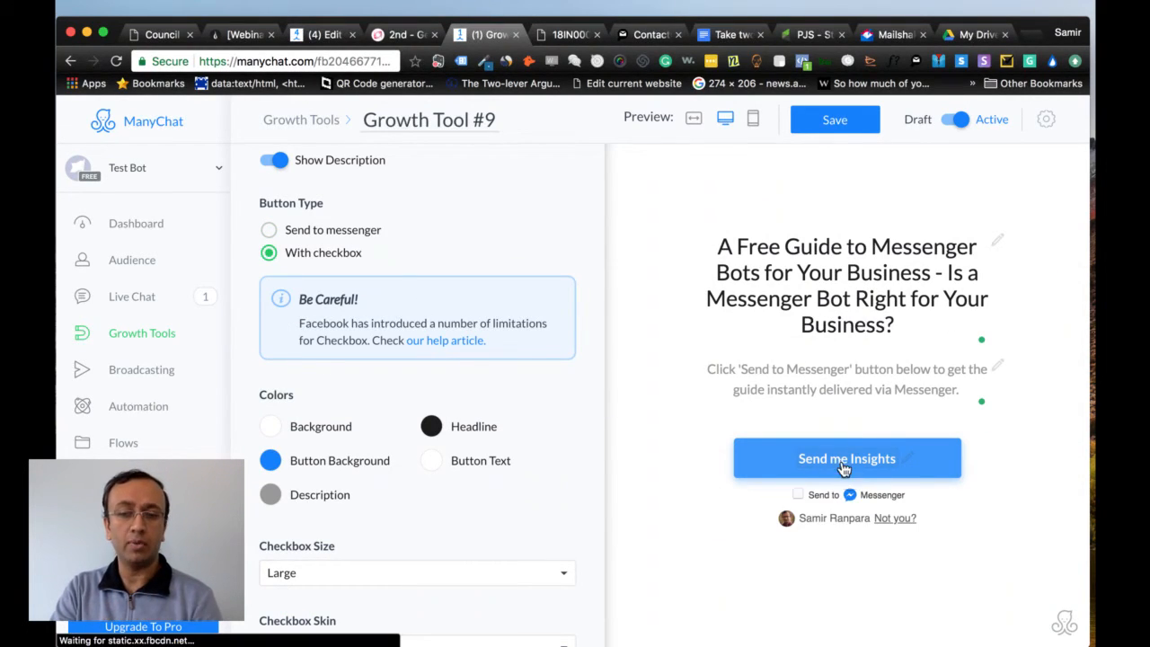
triple_click(870, 460)
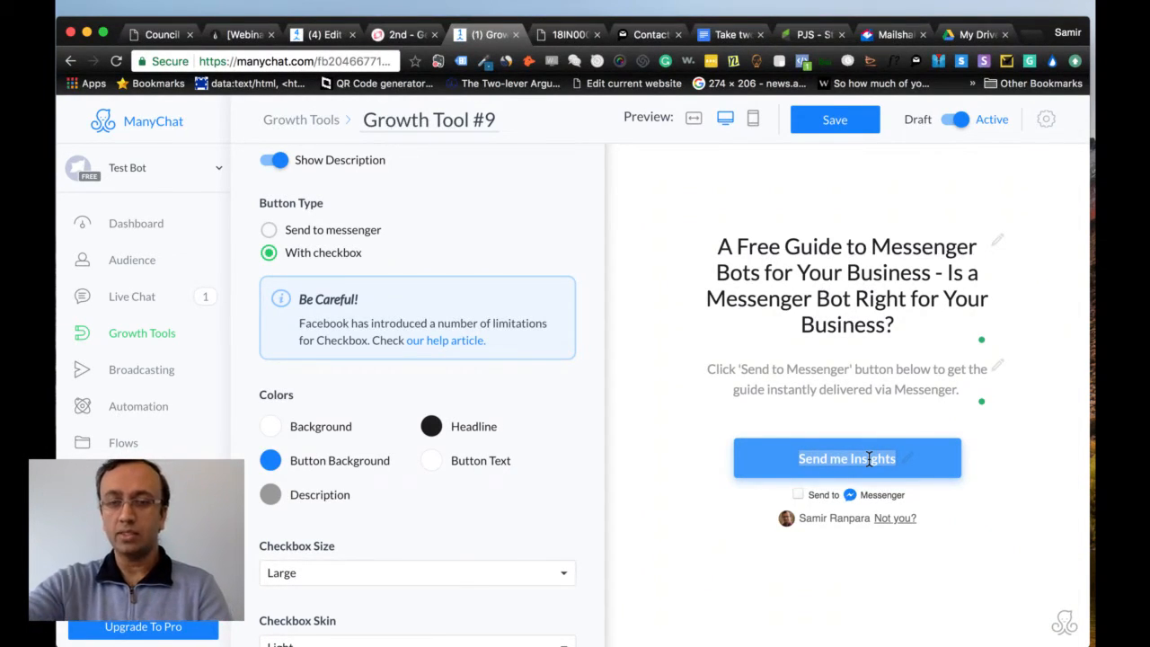
text(Send)
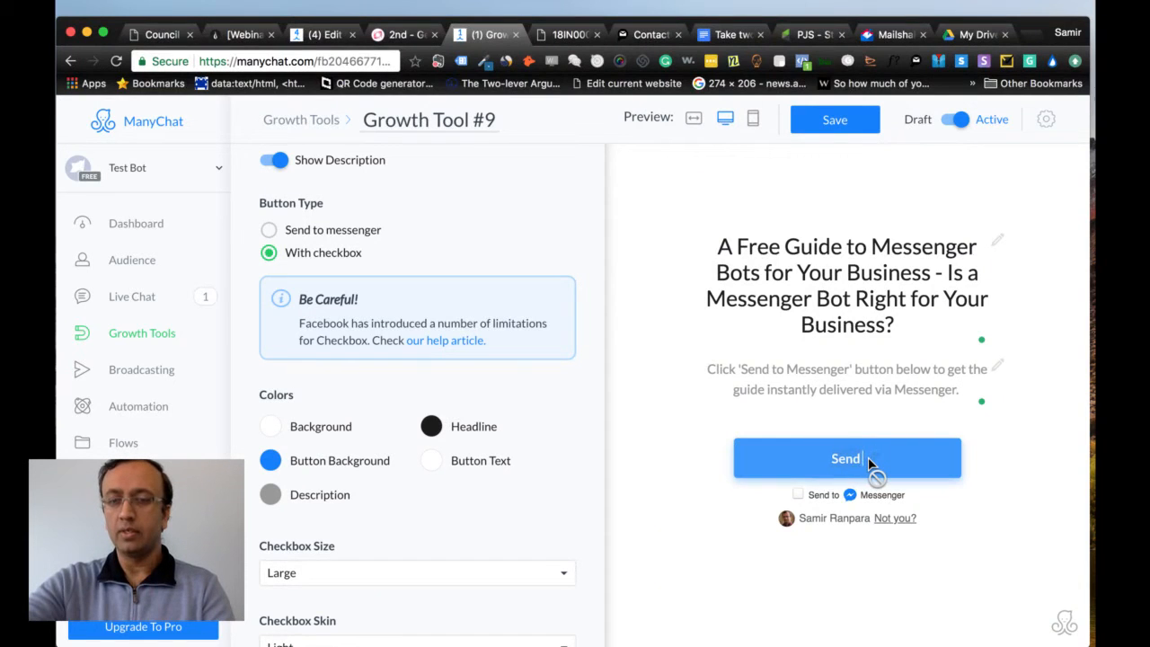
text( Me the Guide)
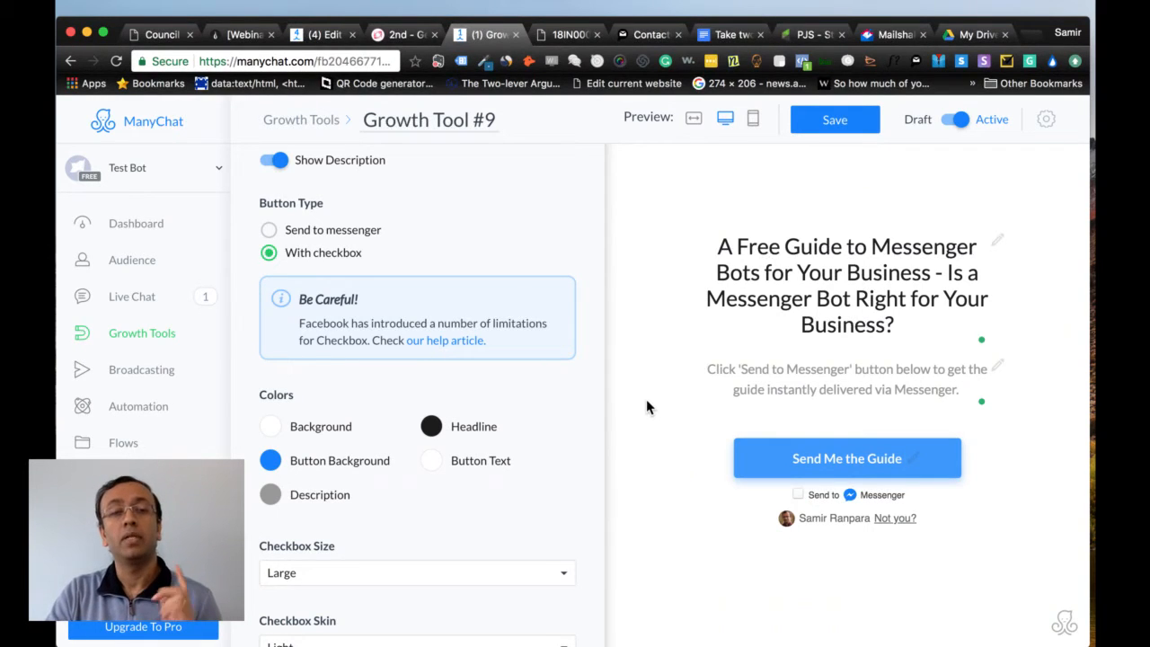
Try the Send to Messenger checkbox in the page preview by ticking it and clearing it again
click(798, 495)
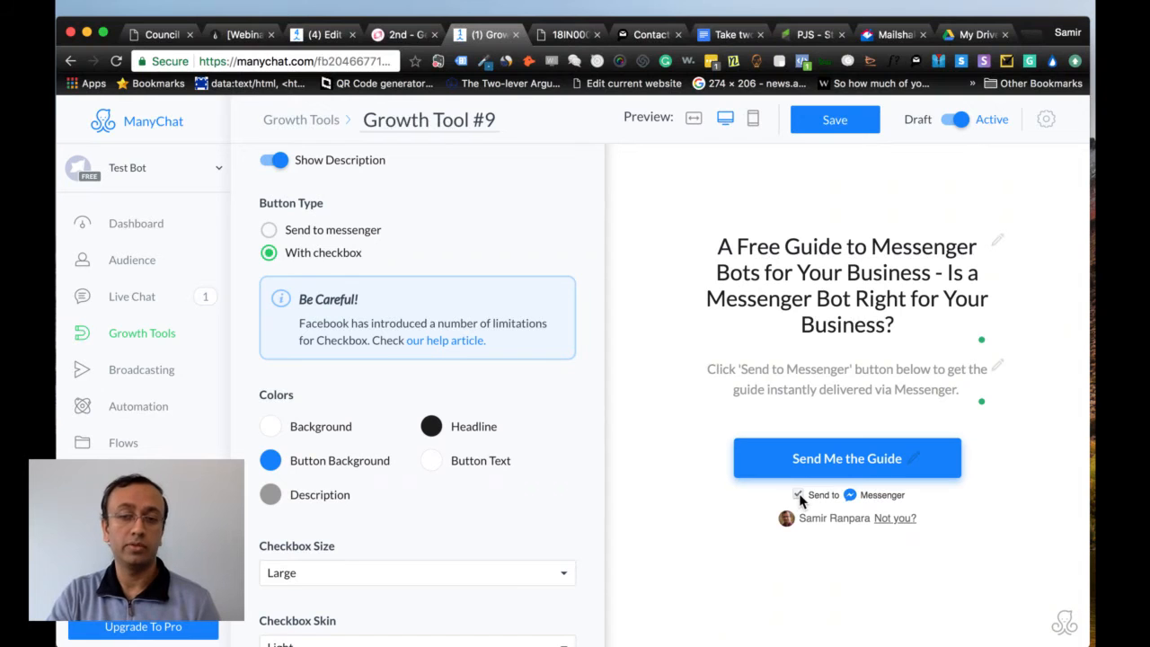
click(799, 495)
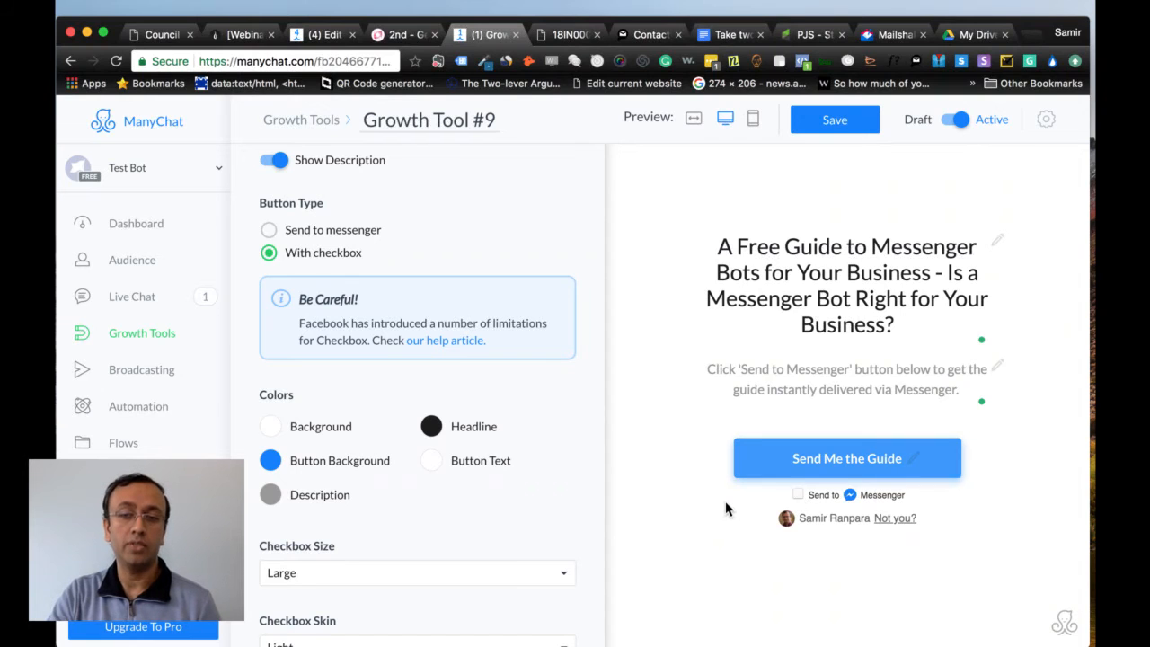
Switch the button type back to Send to messenger and set the description text colour to dark red #B71C1C
click(798, 492)
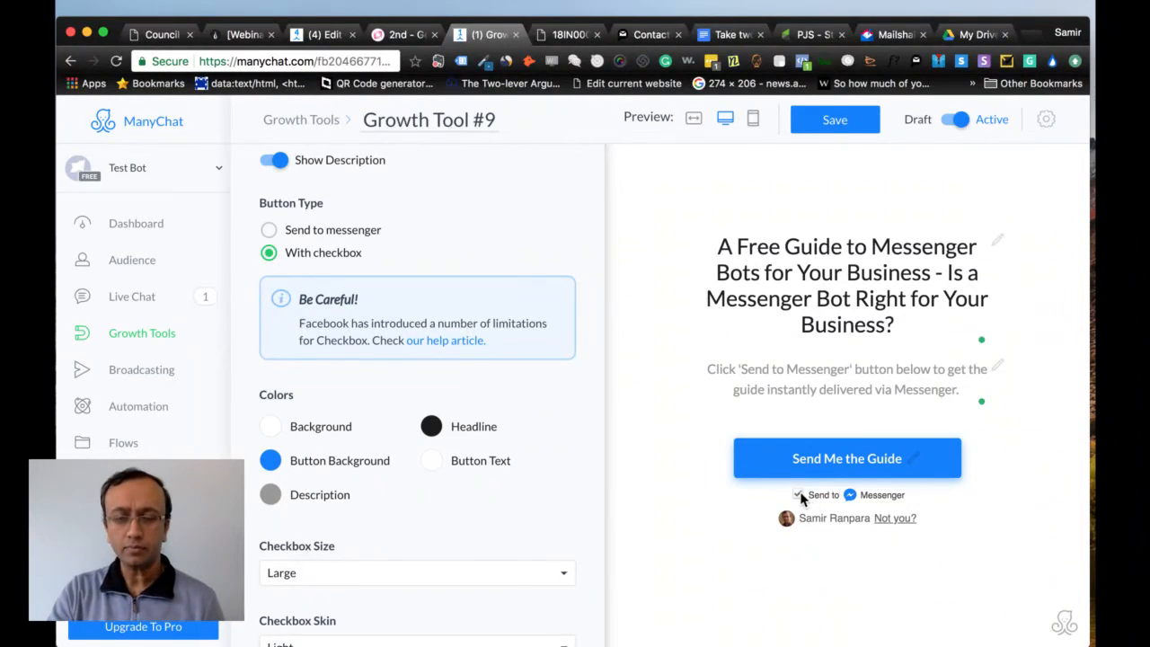
click(270, 230)
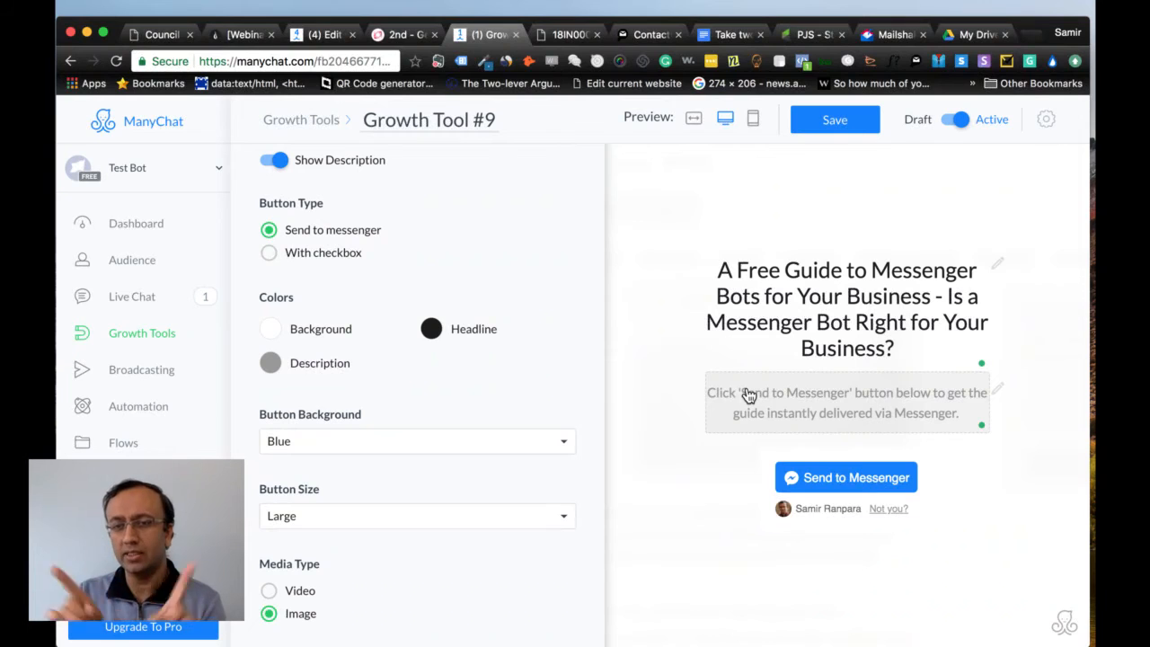
click(269, 363)
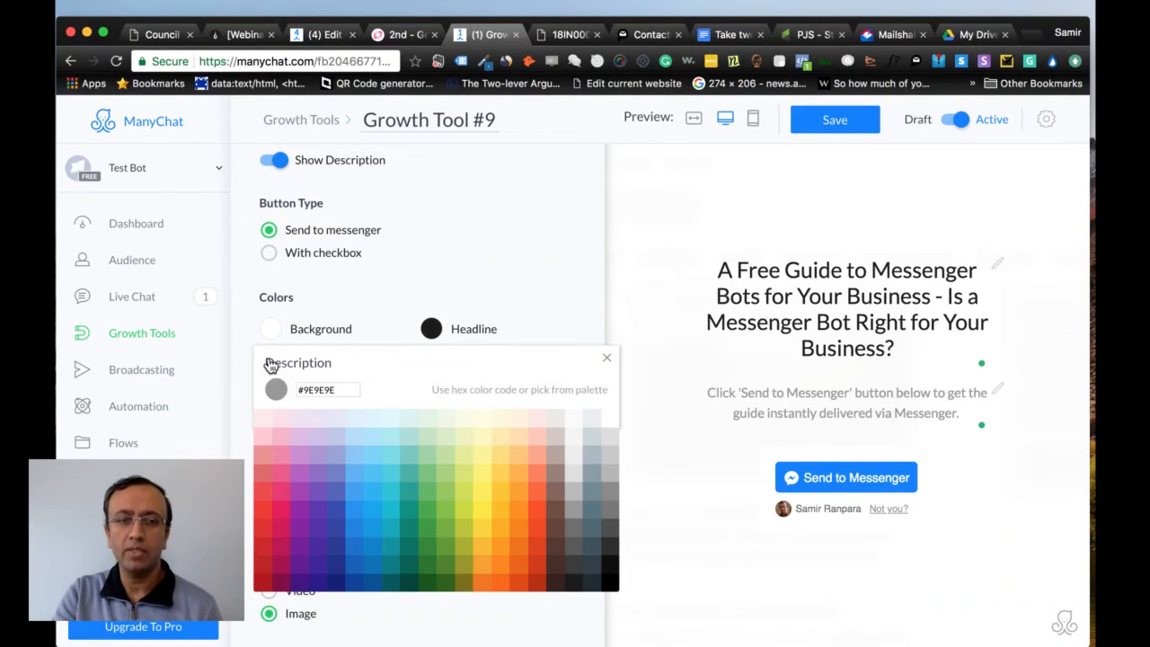
click(262, 589)
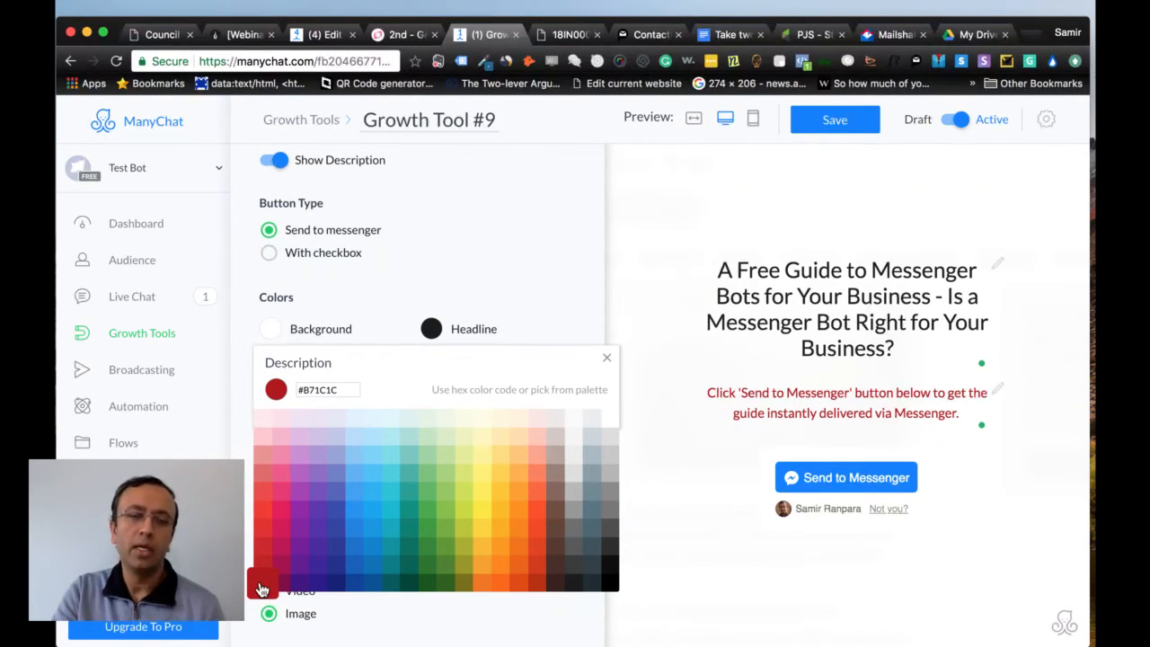
click(501, 565)
click(274, 586)
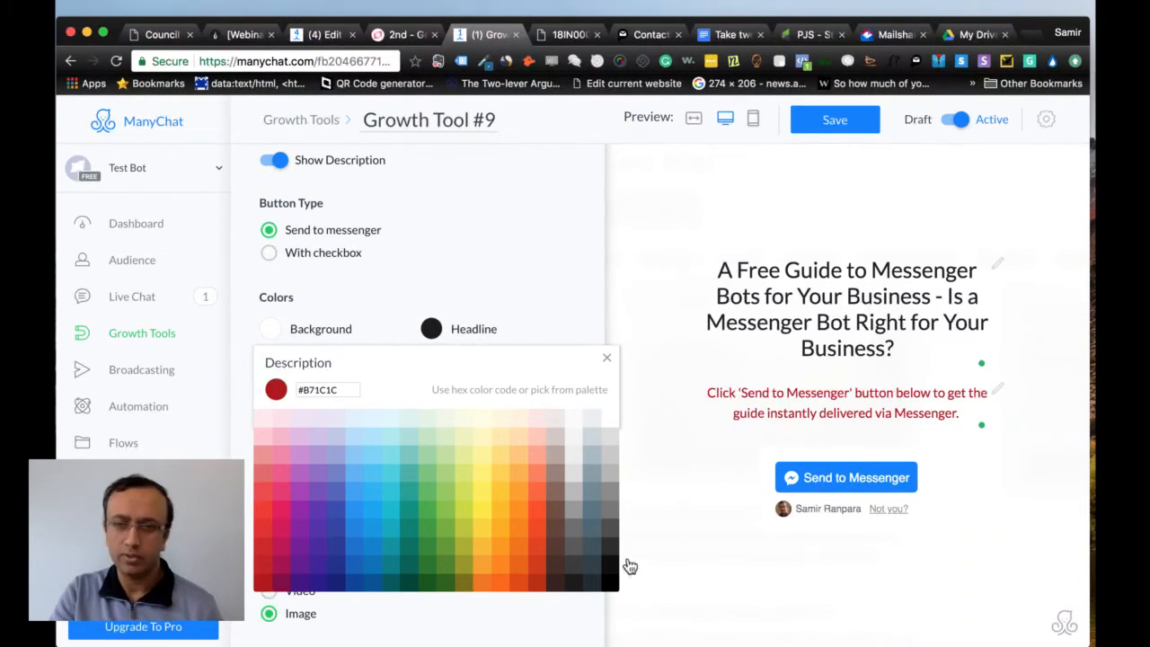
click(688, 549)
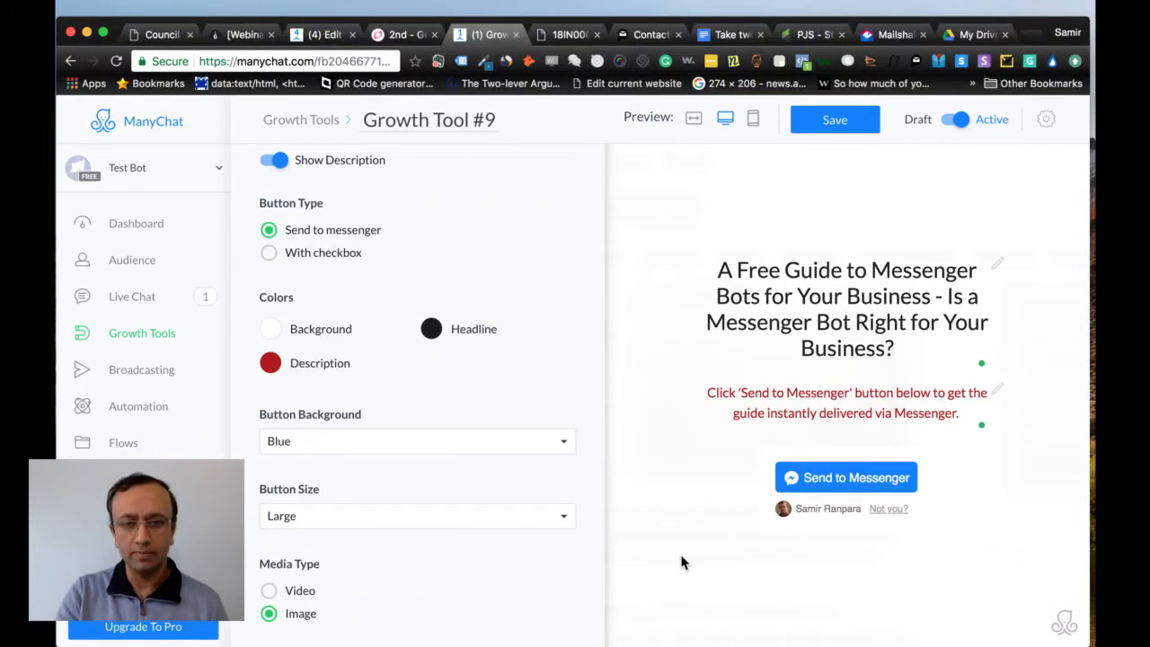
Upload CMC.png from the Downloads folder as the landing page image
scroll(557, 550, down, 3)
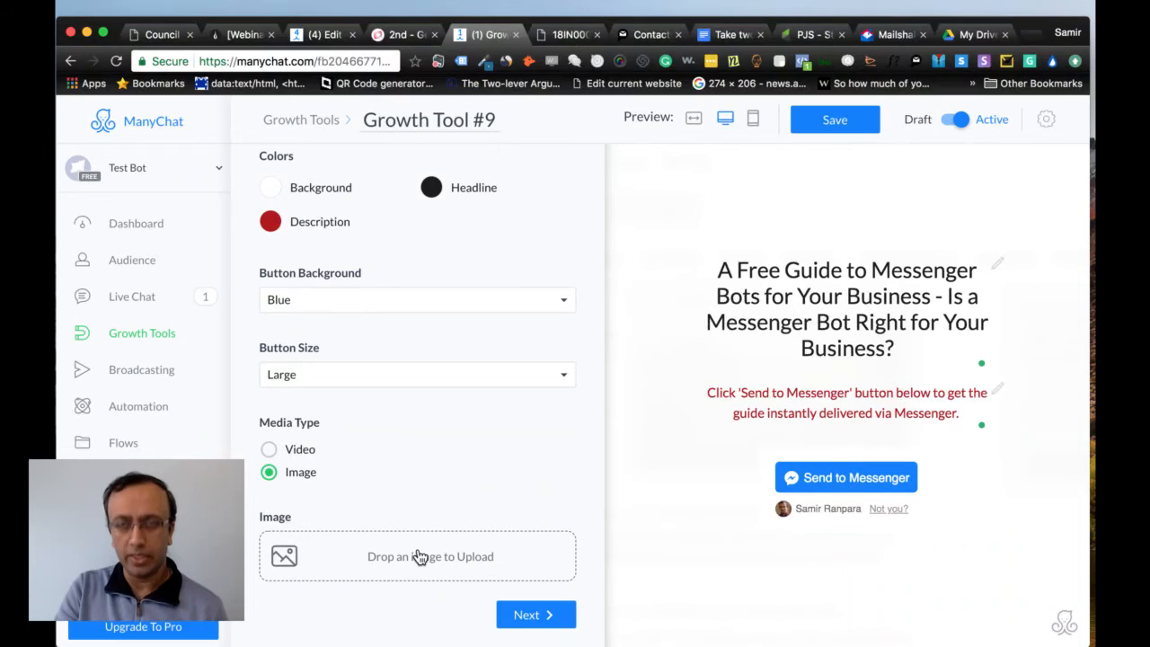
click(469, 509)
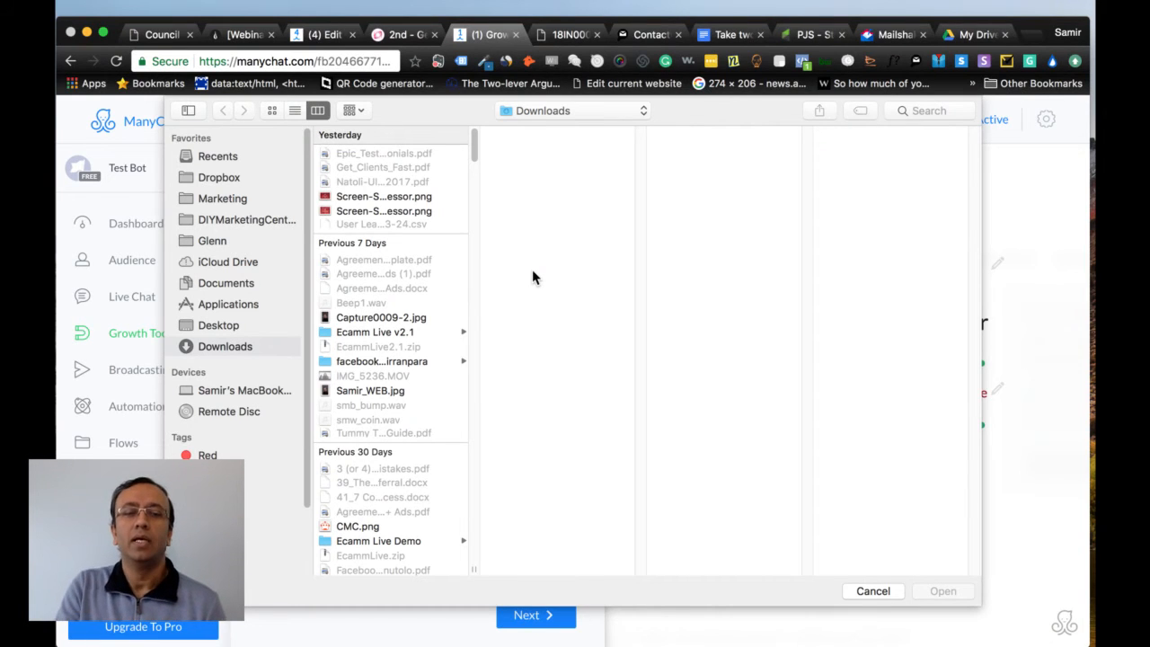
click(359, 530)
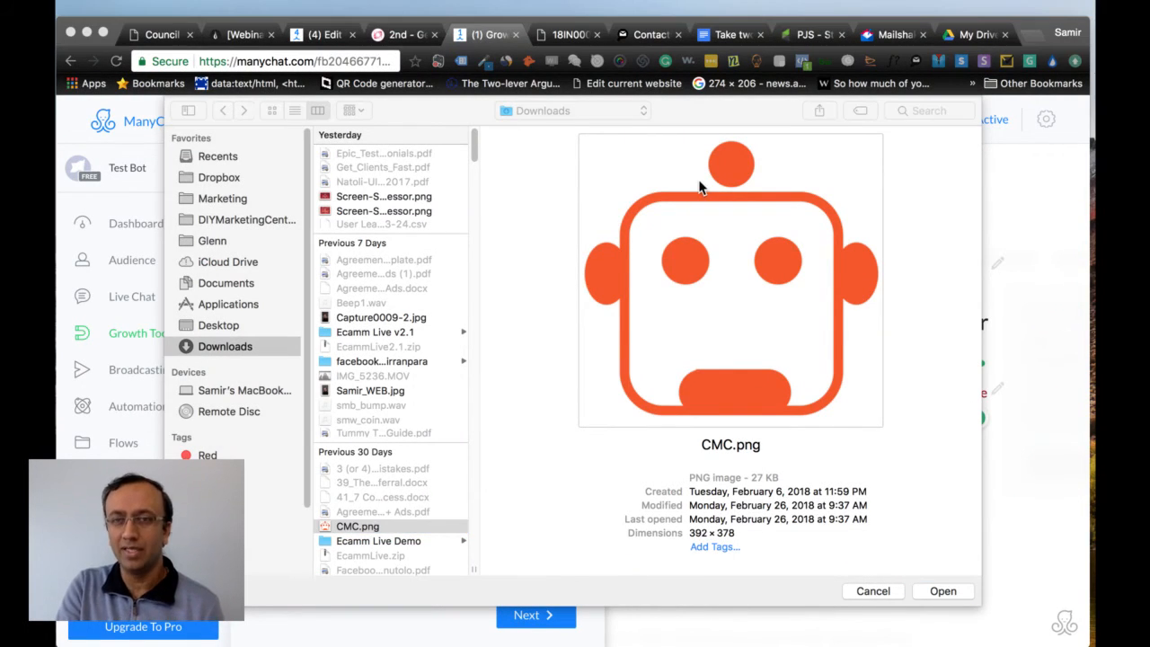
click(943, 590)
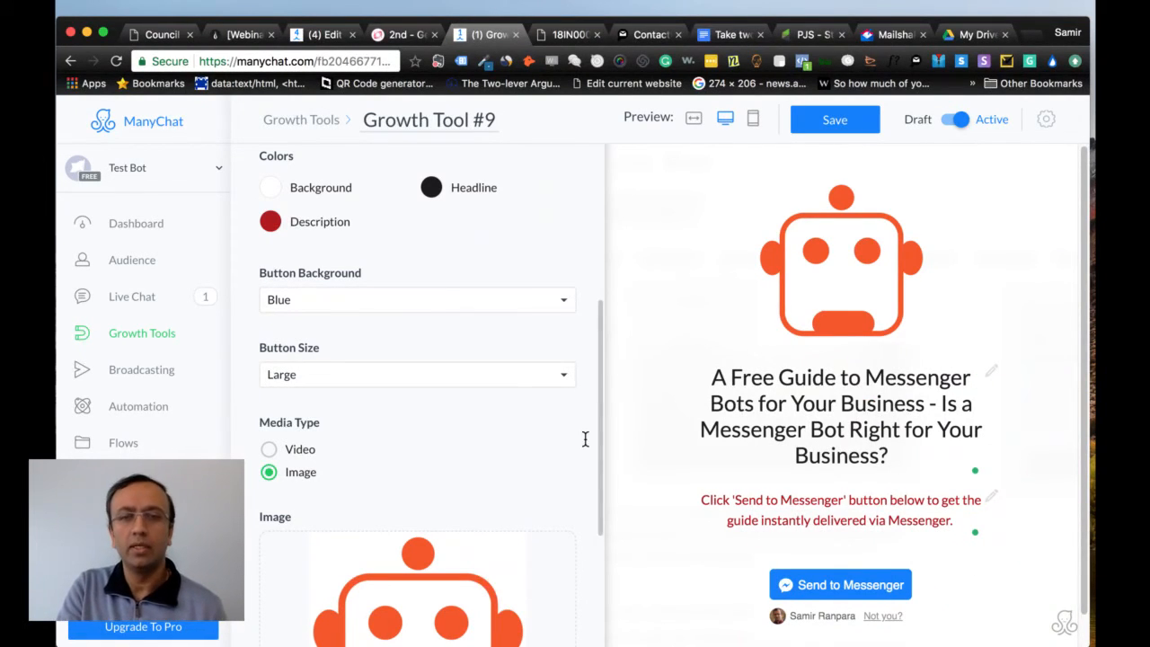
Try the image placements Above Description, Below Description, Content Left Side and Content Right Side, and return to Above Headline
scroll(585, 439, down, 5)
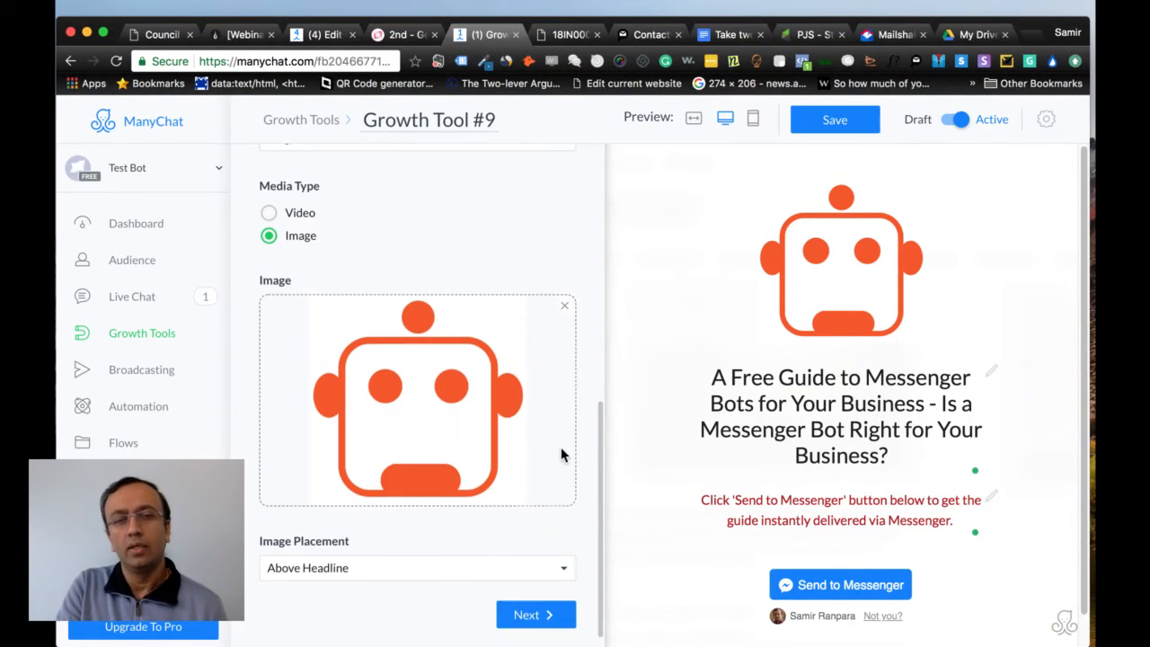
click(396, 571)
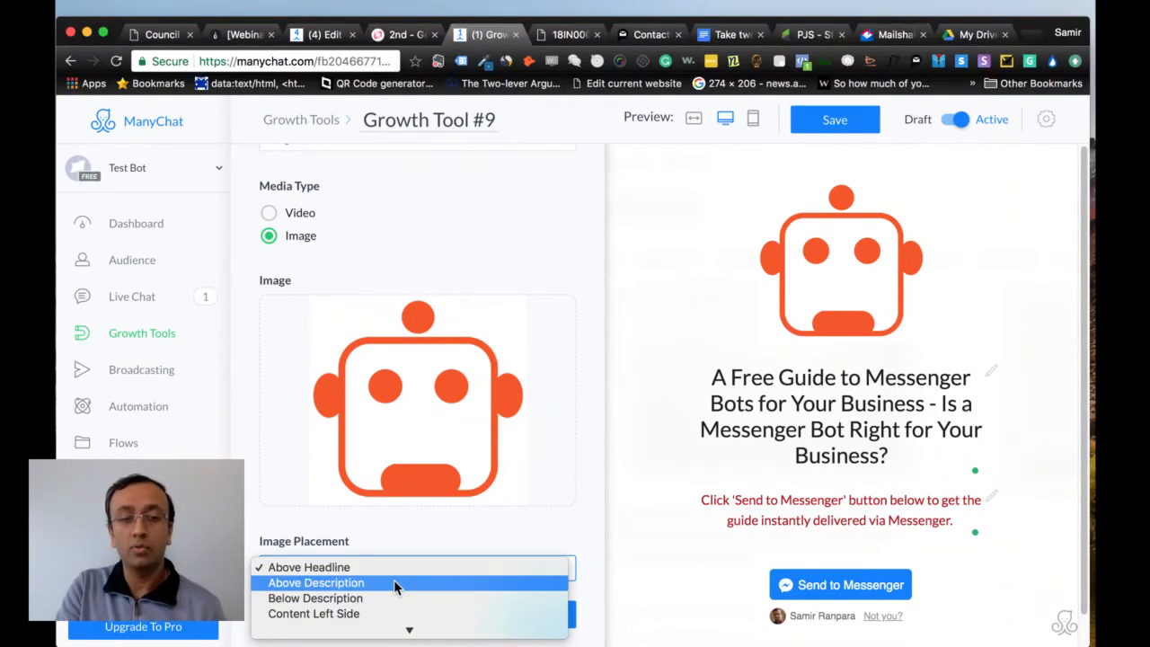
click(397, 584)
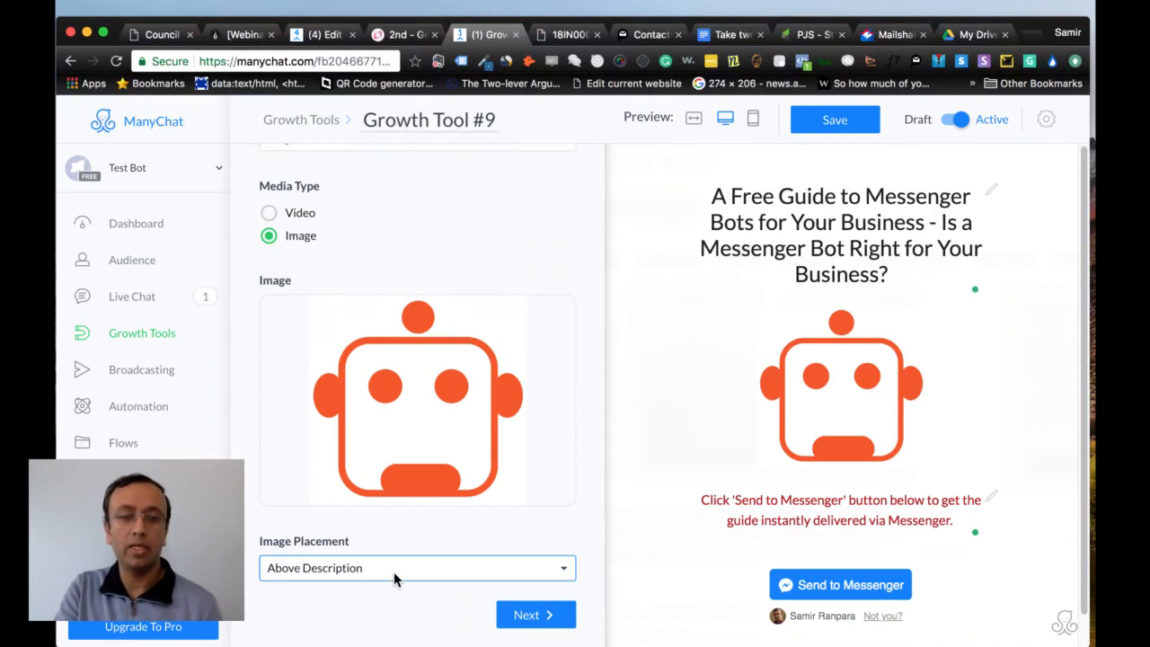
click(393, 571)
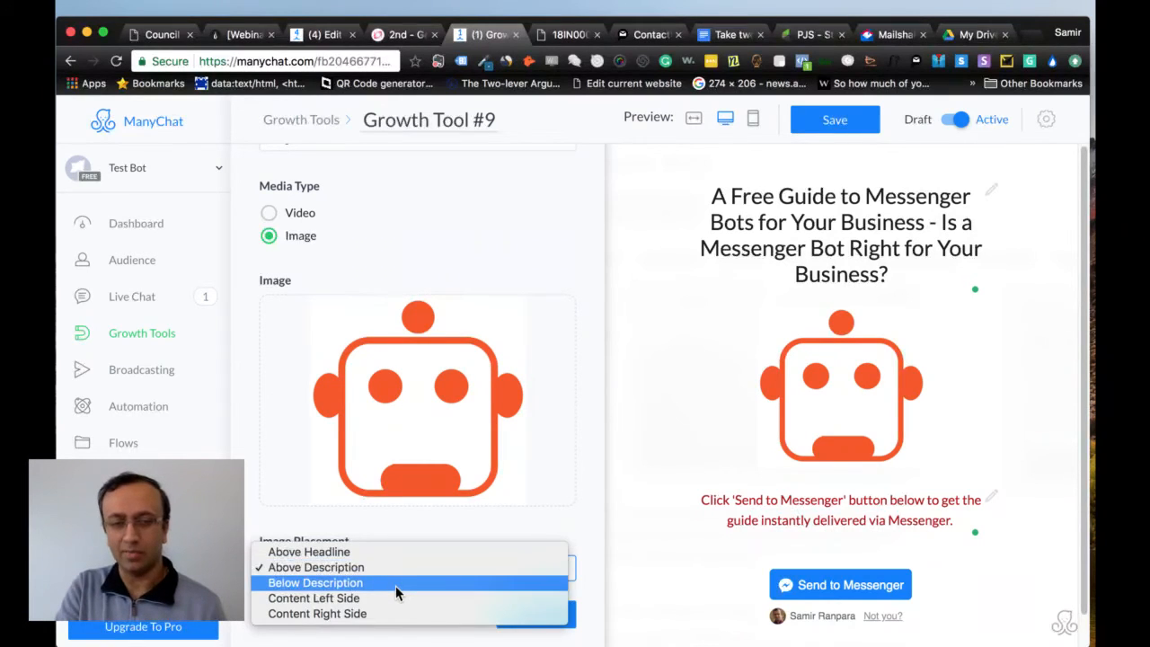
click(395, 584)
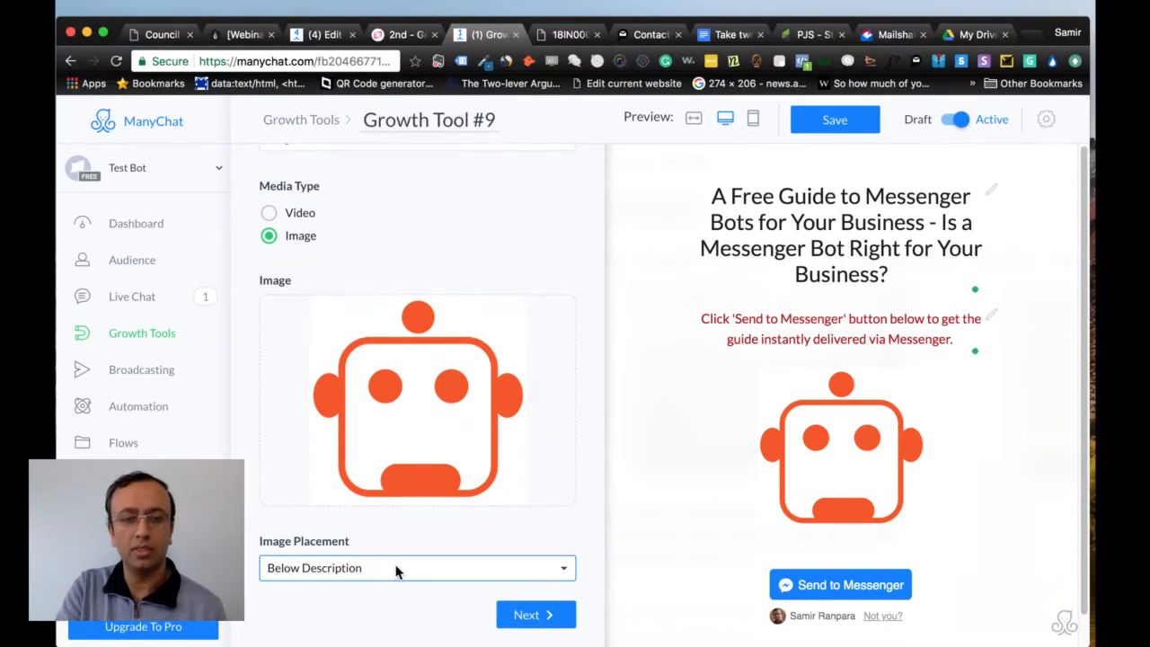
click(396, 568)
click(392, 583)
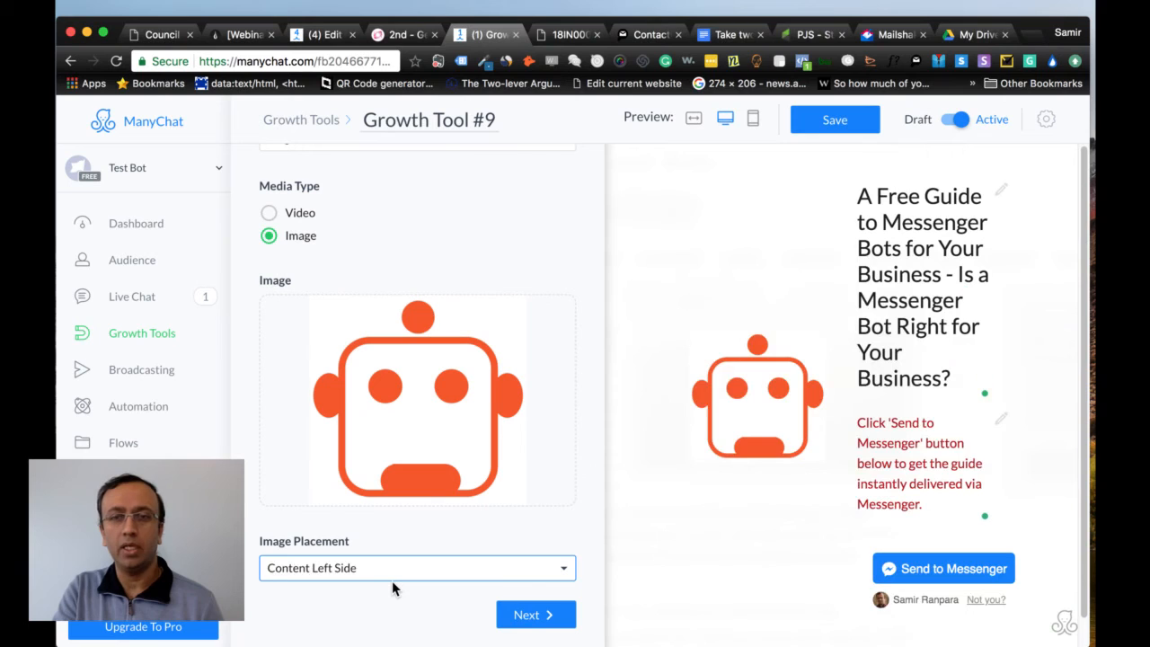
click(390, 570)
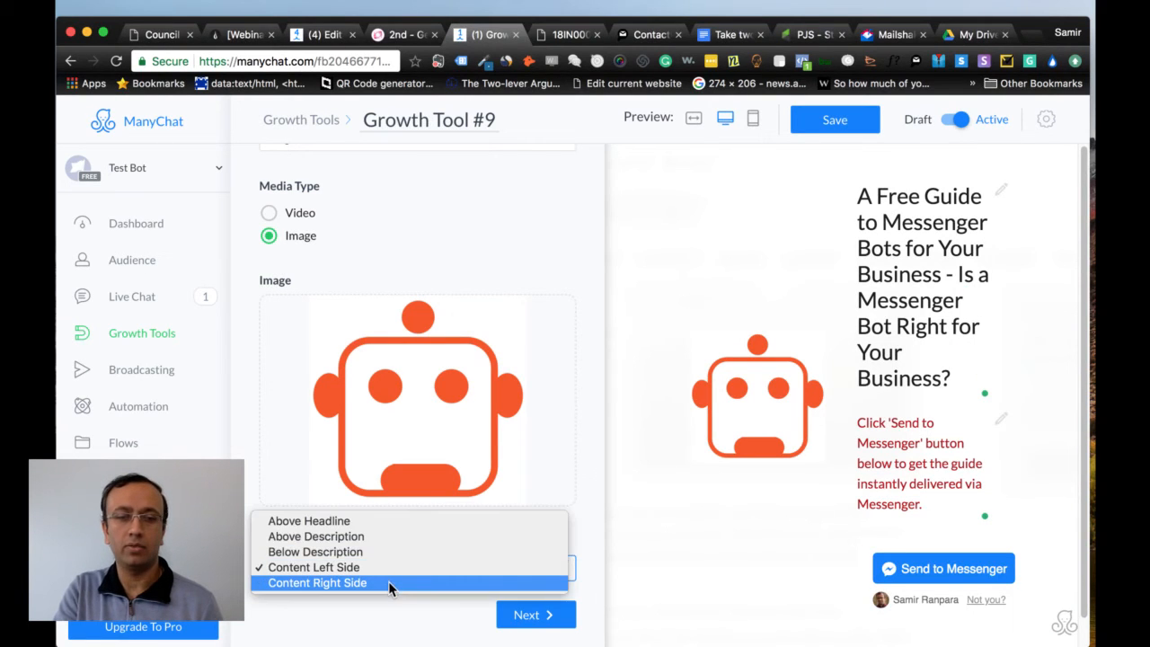
click(389, 582)
click(386, 573)
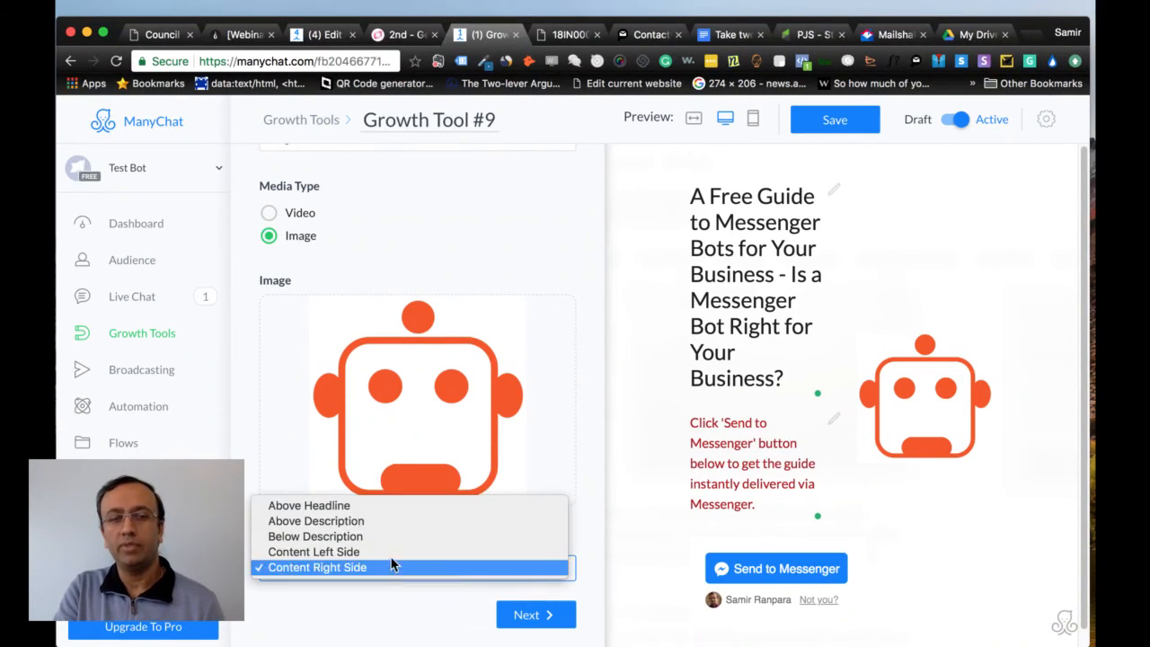
click(396, 506)
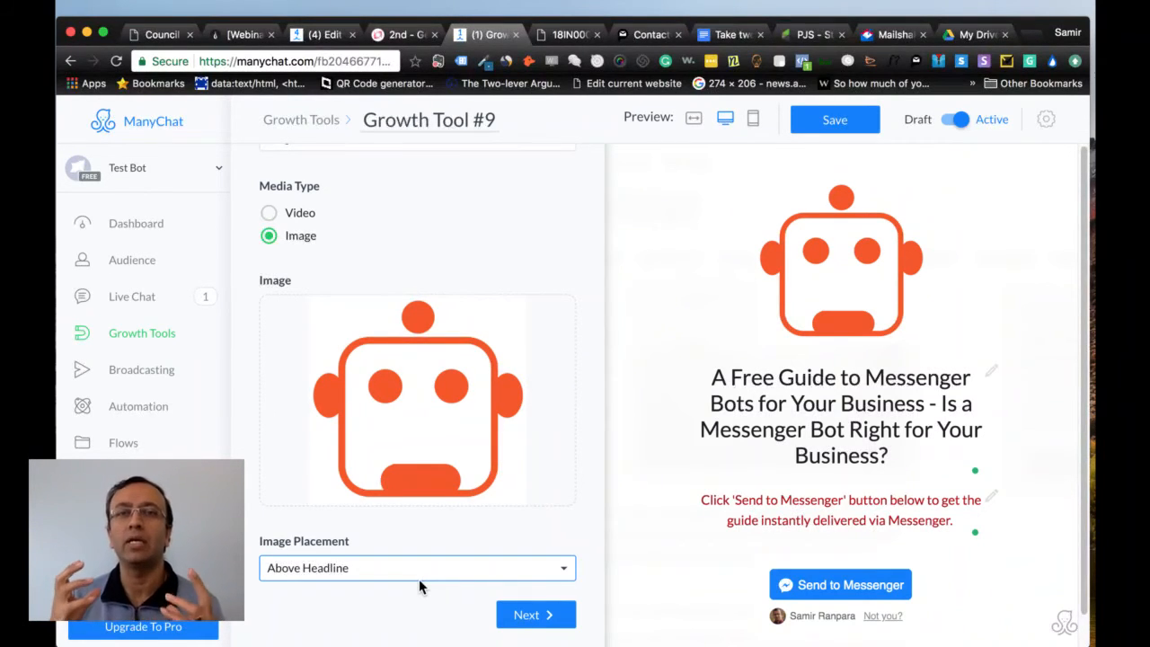
Try the Video media type for the landing page and switch back to Image
scroll(356, 432, up, 5)
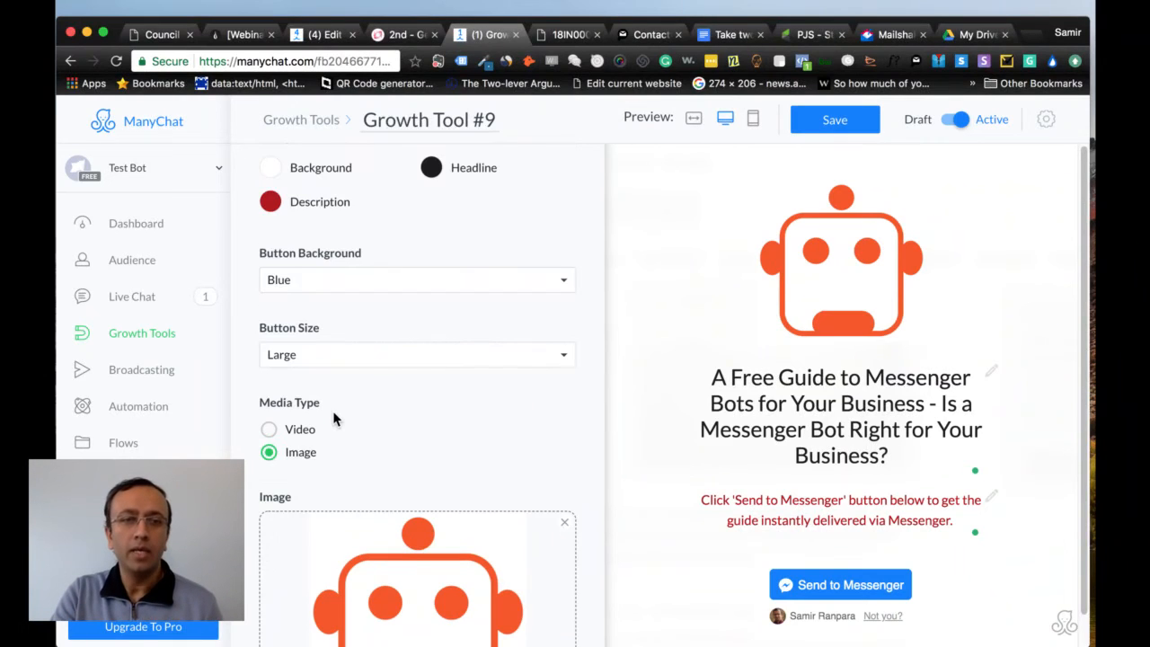
scroll(270, 422, down, 1)
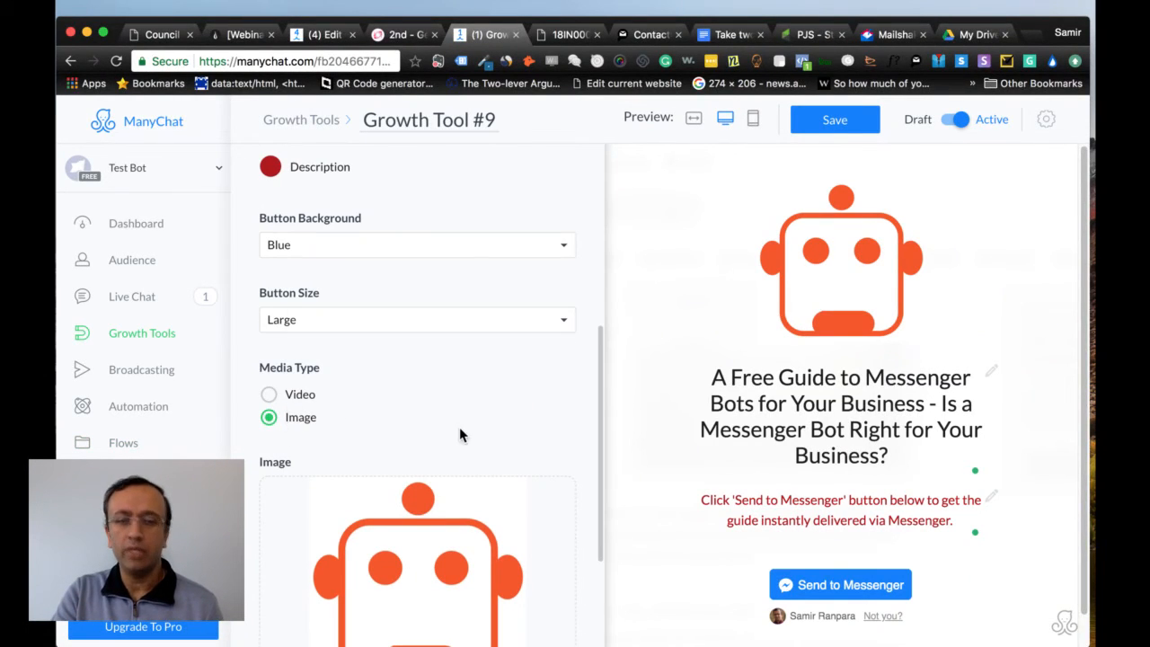
click(300, 400)
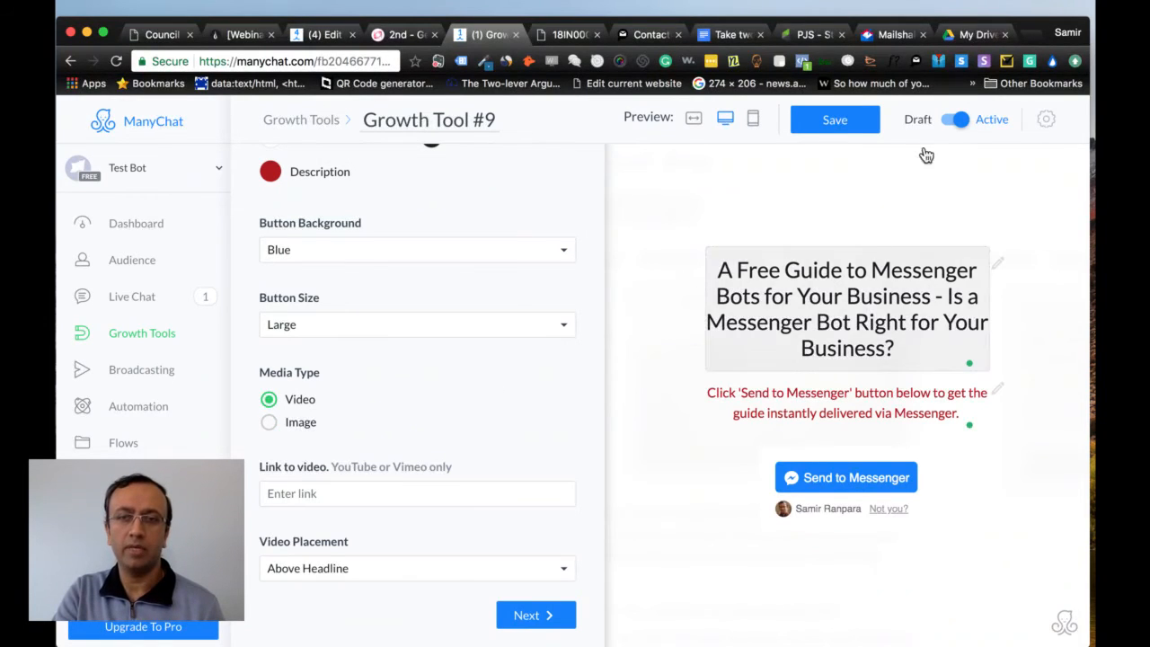
click(294, 424)
Proceed to the Submitted State and change its headline to "Thank You for Requesting the Guide!"
scroll(580, 395, down, 3)
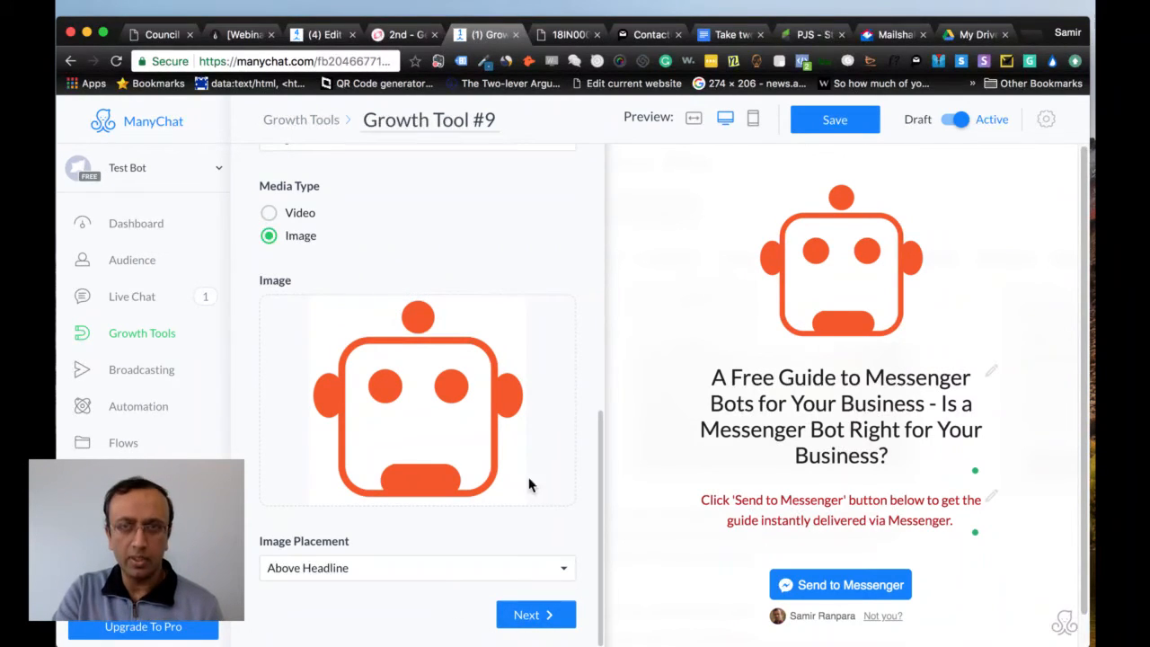
click(532, 616)
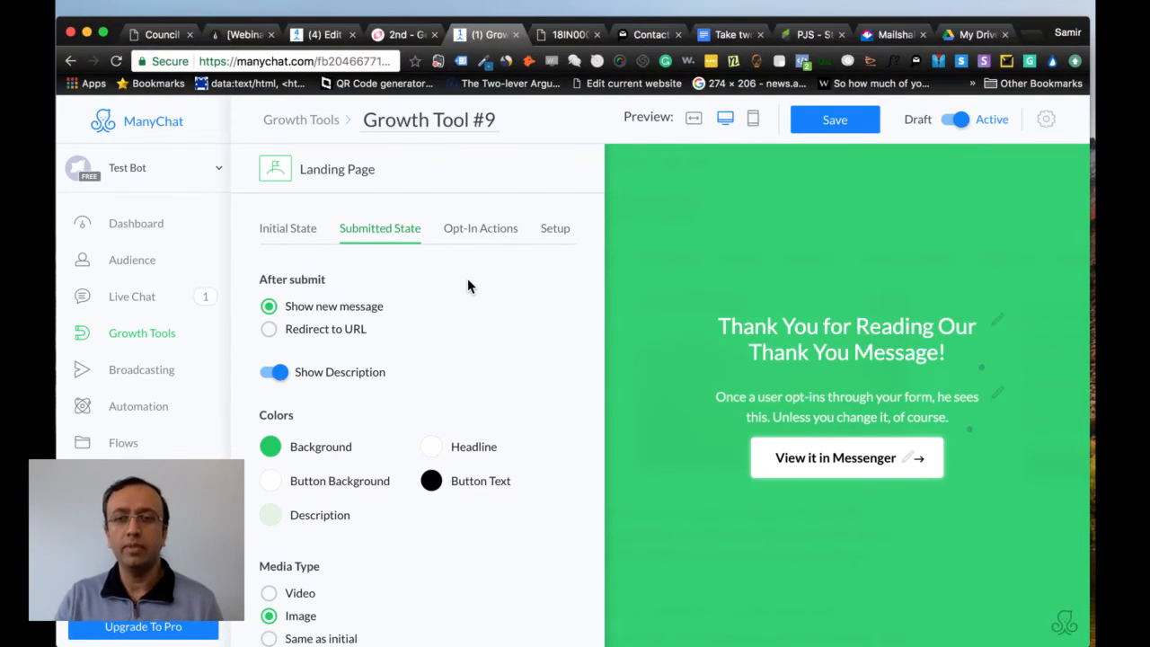
click(833, 351)
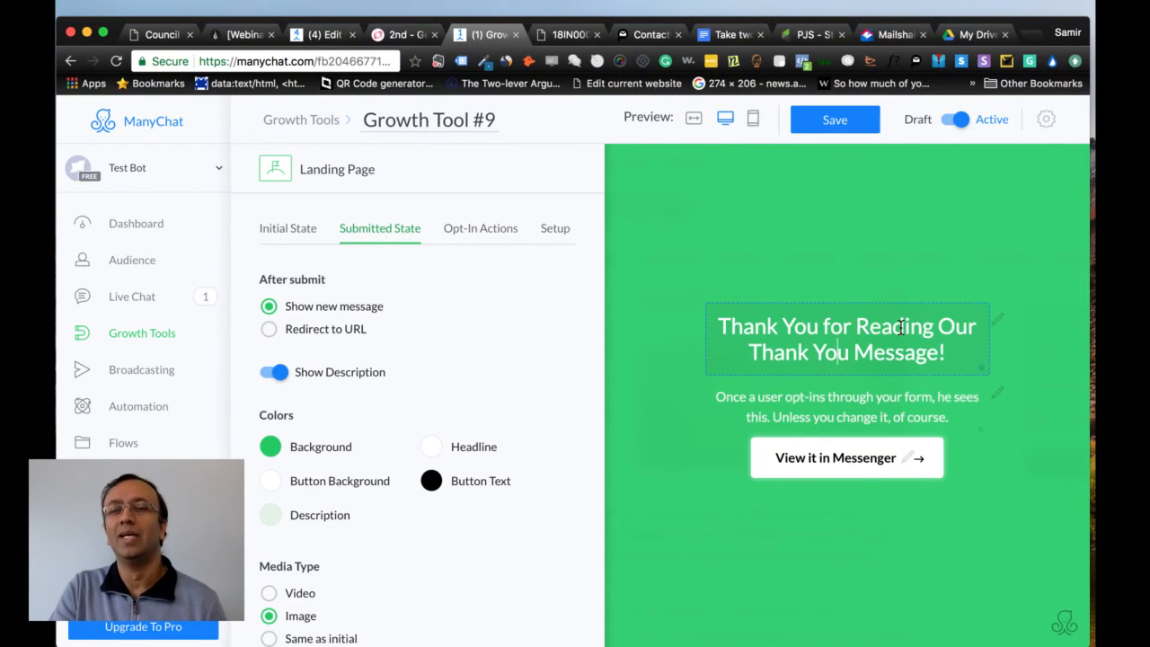
drag(856, 327, 934, 358)
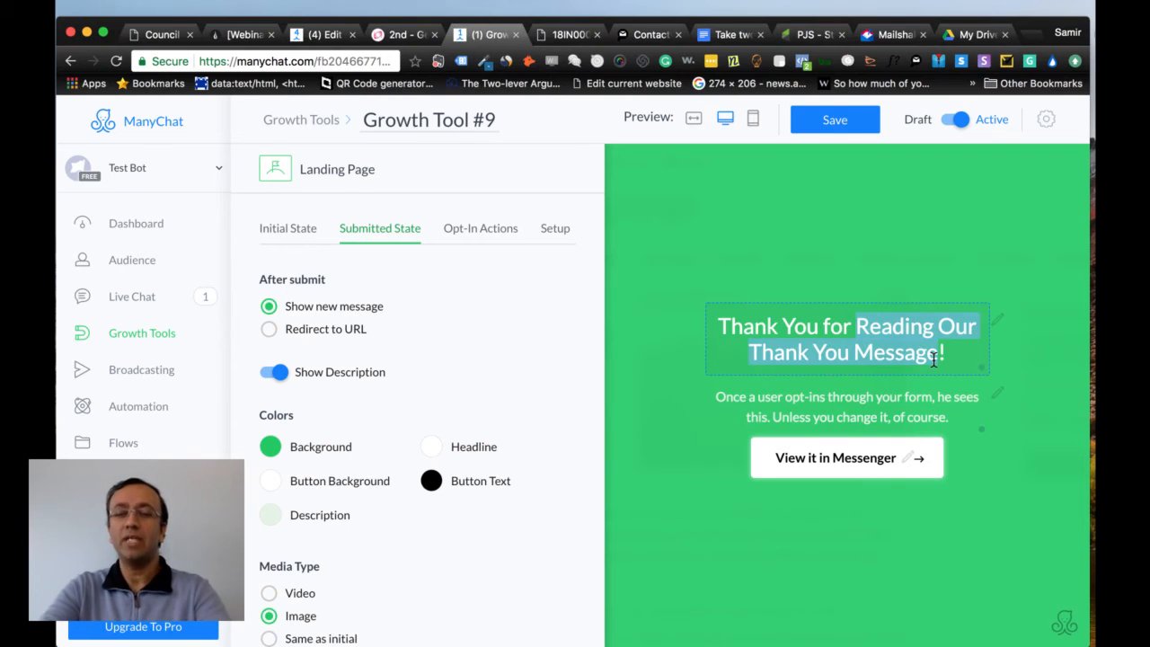
key(BackSpace)
text(Requesting the )
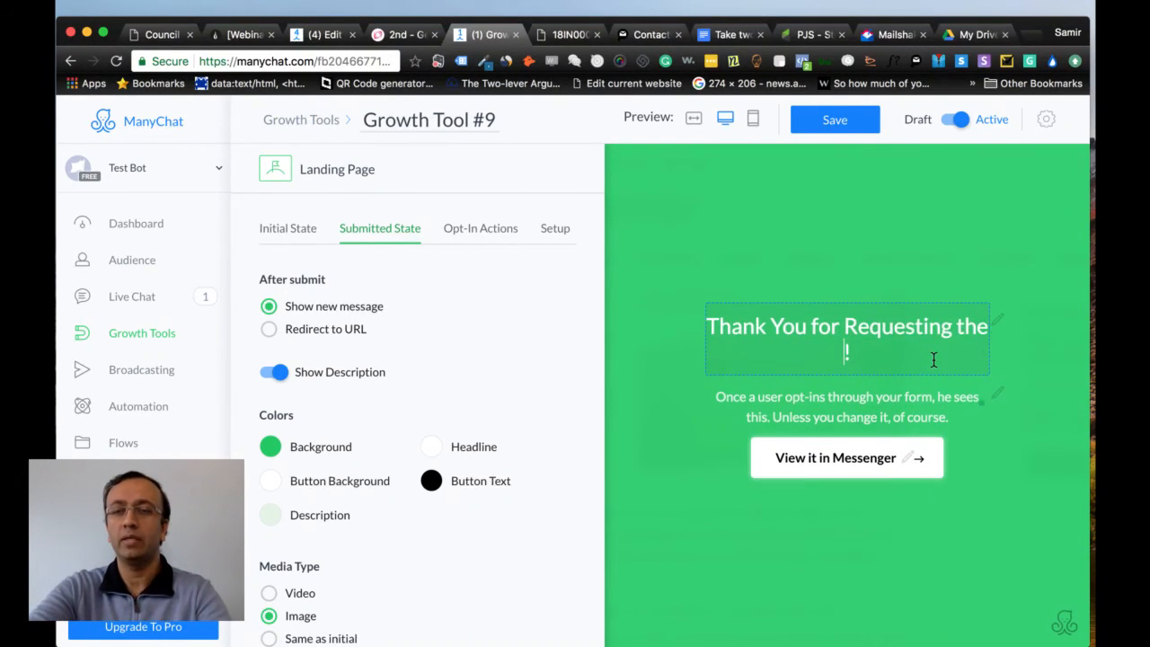
text(M)
key(BackSpace)
text(Guide)
key(BackSpace)
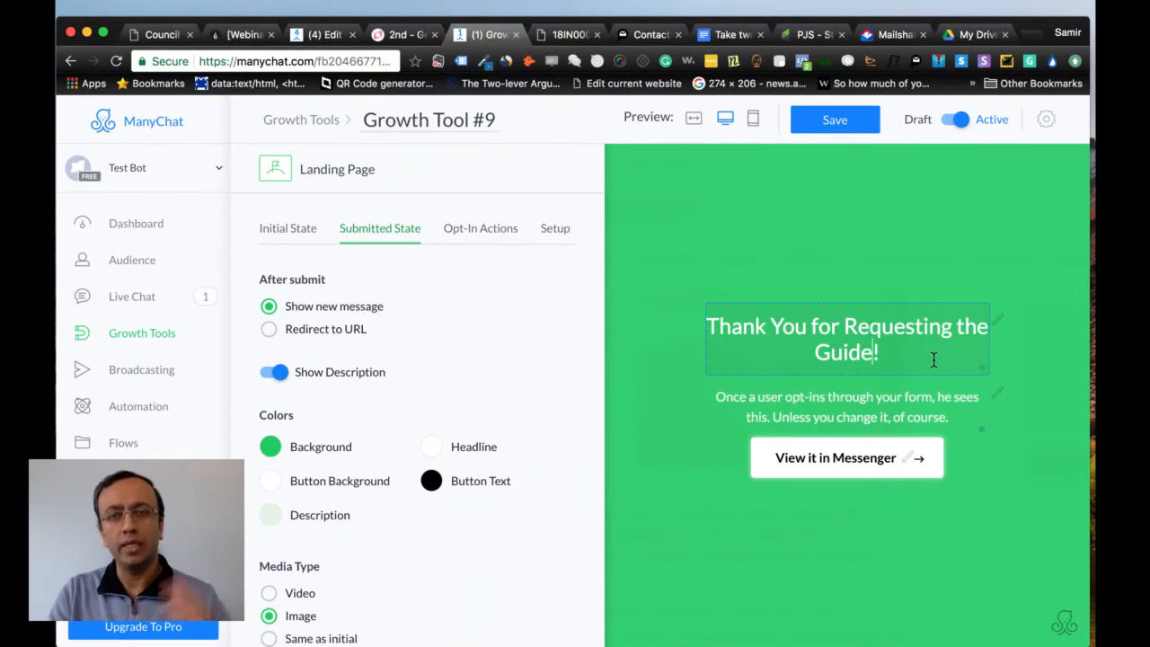
click(676, 517)
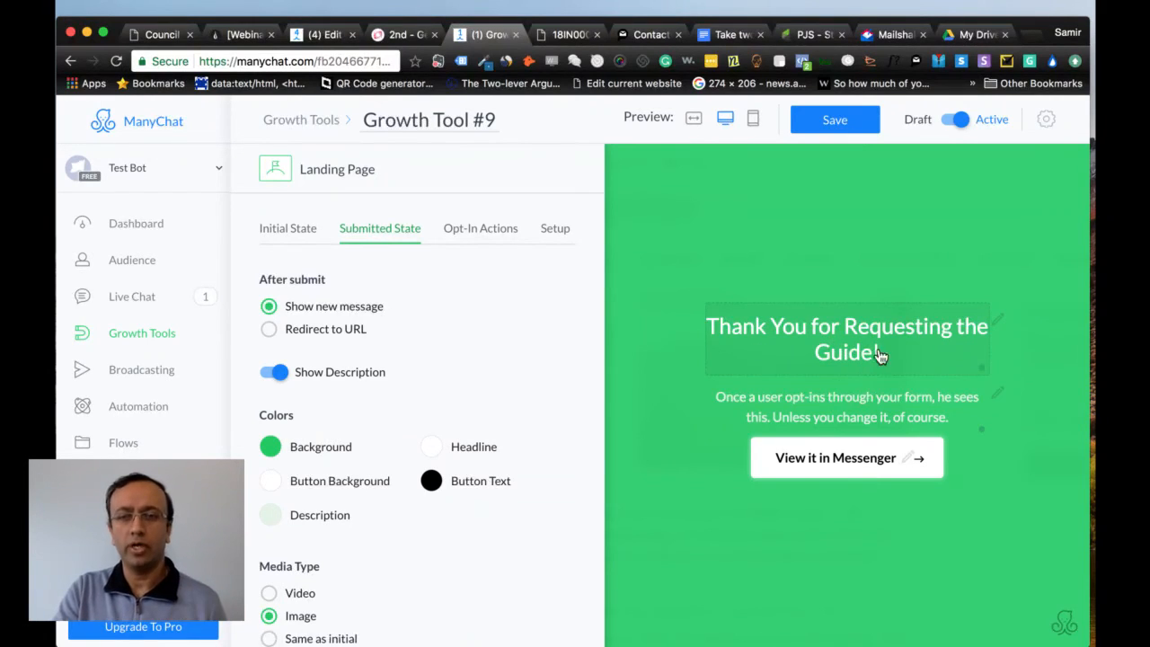
Insert "Free" before "Guide" in the thank-you headline
click(789, 358)
text(Free Guid)
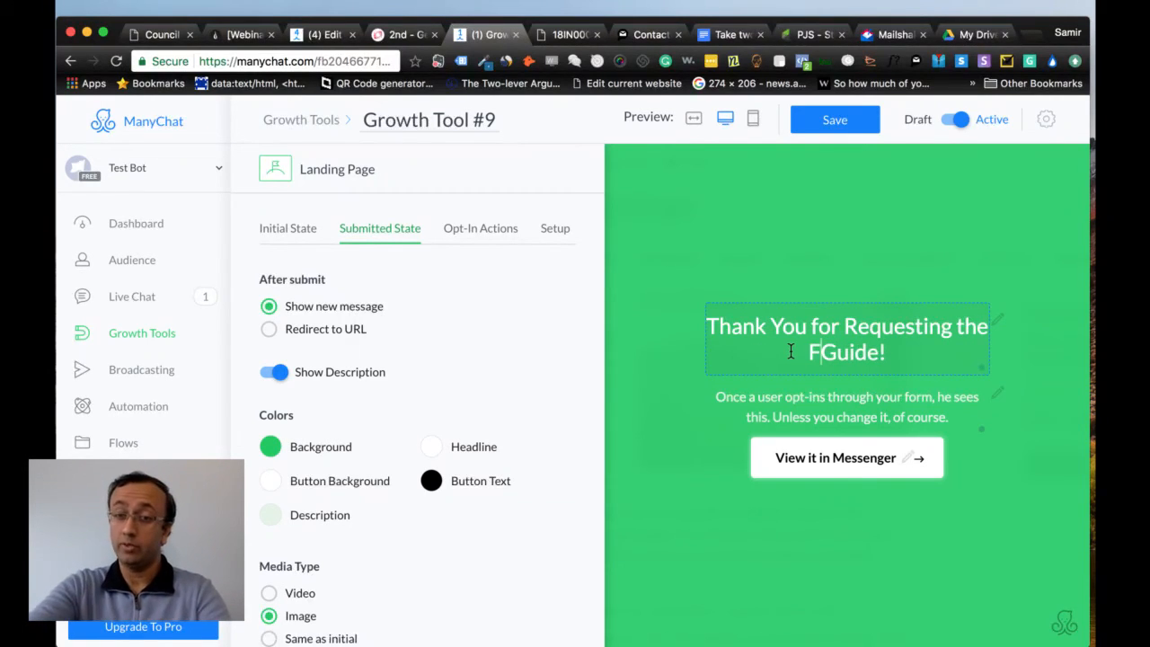
text(e)
key(BackSpace)
key(BackSpace)
text(ee)
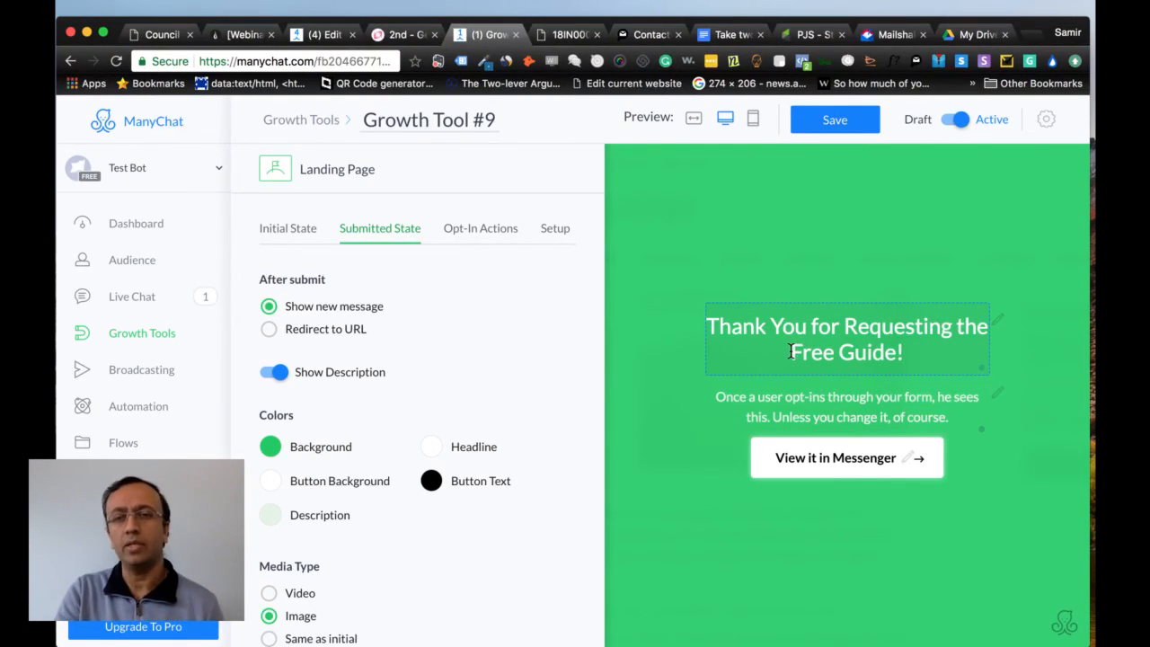
click(688, 541)
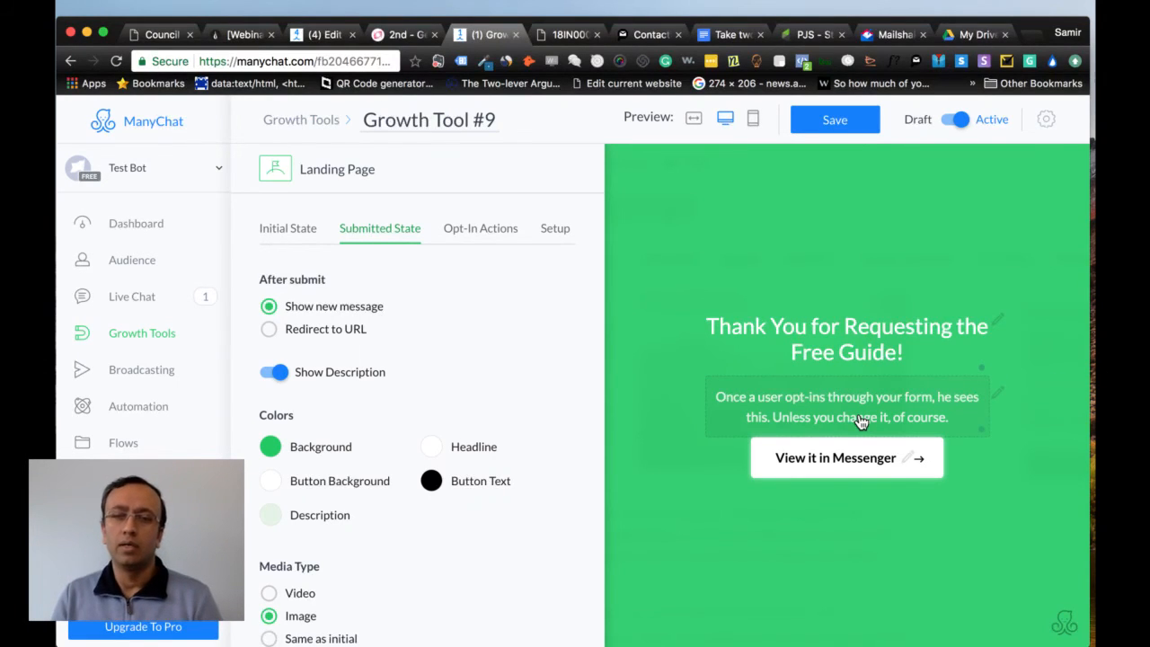
Delete the default description text beneath the thank-you headline
triple_click(947, 402)
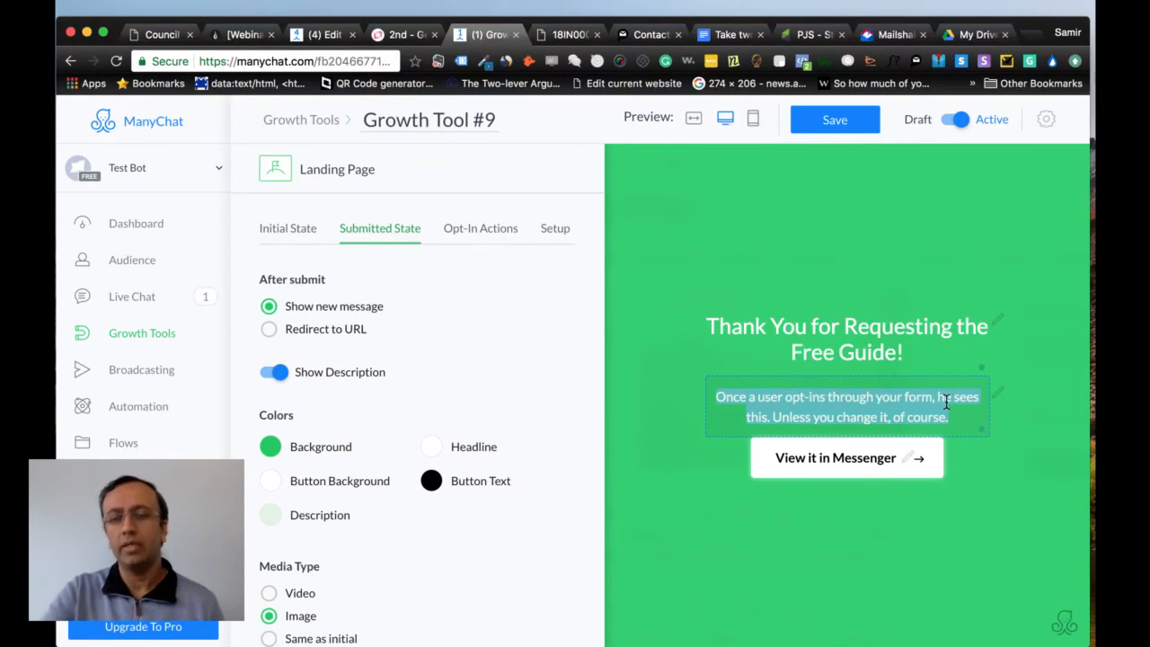
key(BackSpace)
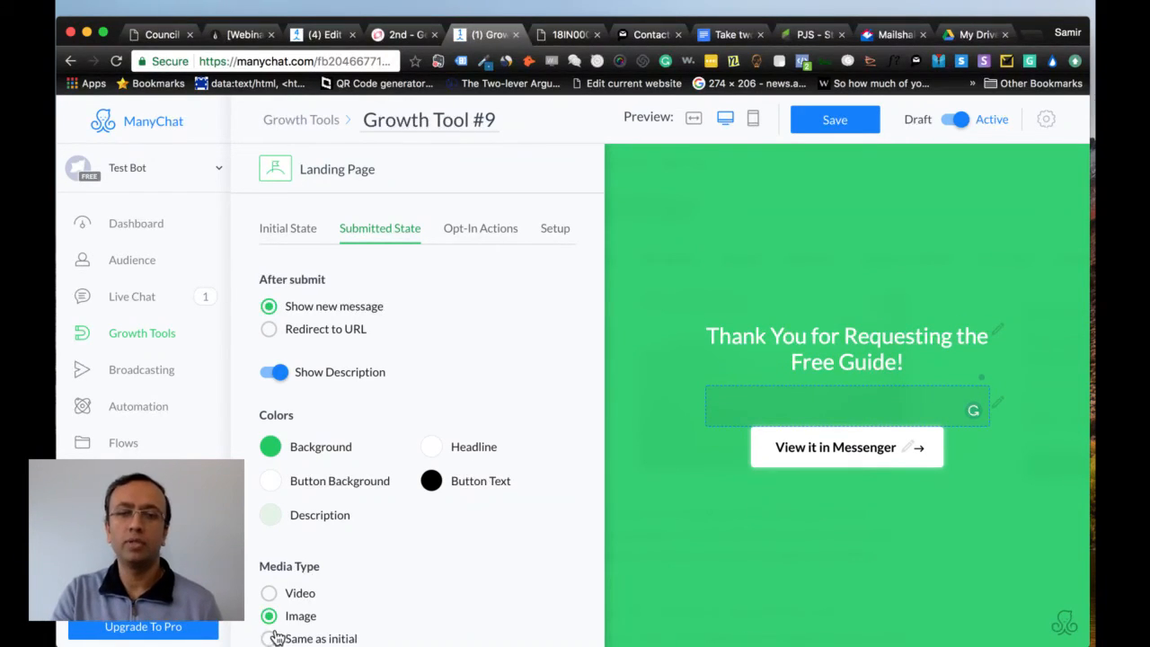
click(678, 547)
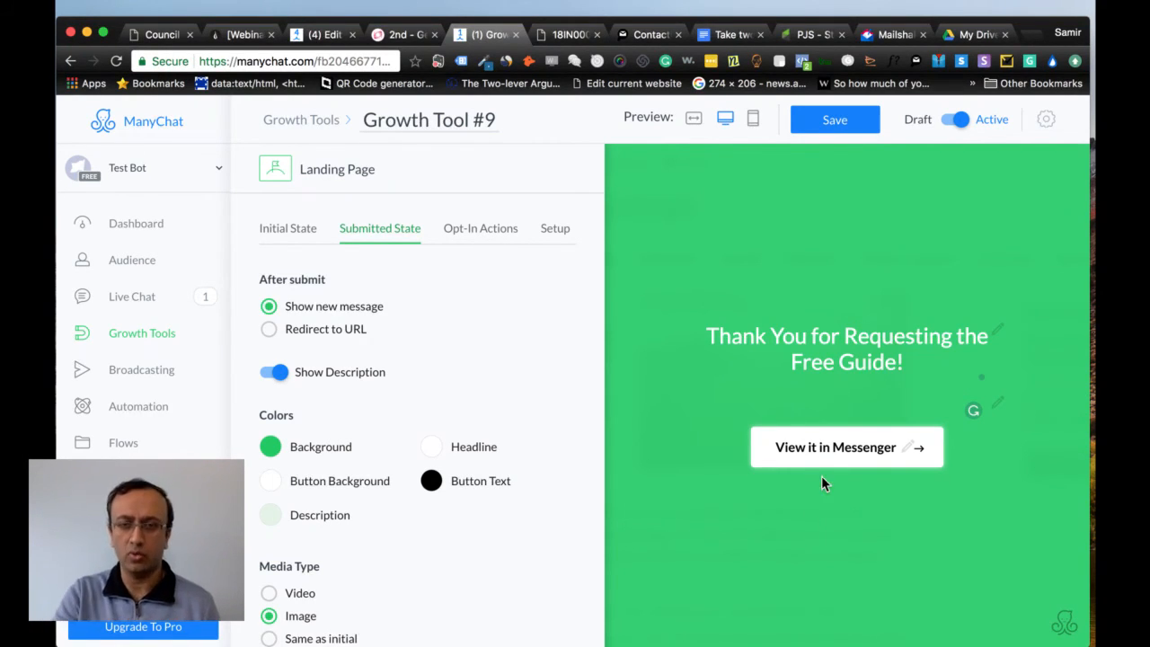
Replace "View" with "Get" in the label of the thank-you page's Messenger button
click(821, 449)
double_click(781, 447)
click(802, 445)
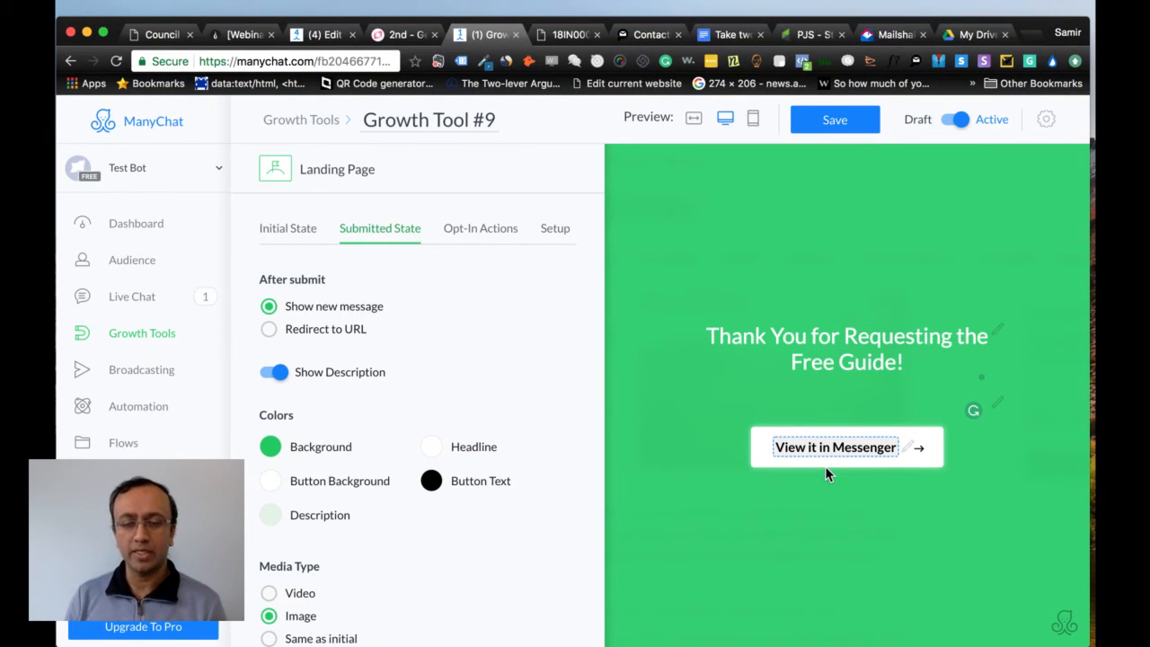
key(Left)
key(Left)
key(Left)
key(Left)
key(Left)
key(shift+Right)
key(shift+Right)
key(shift+Right)
key(shift+Right)
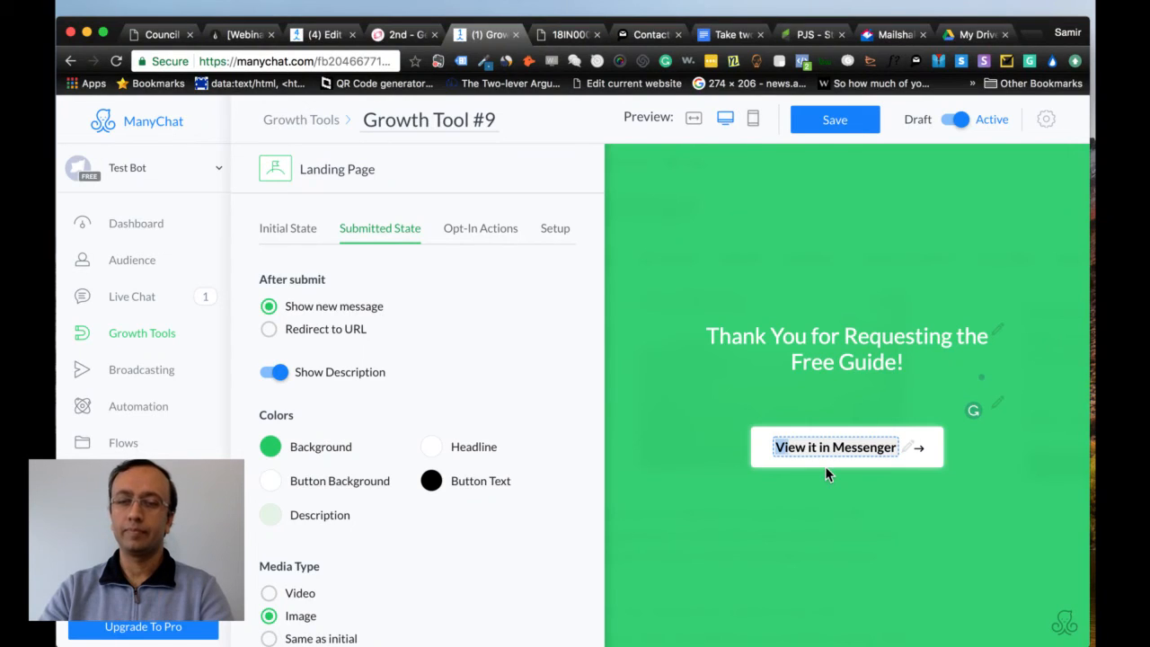
text(Get)
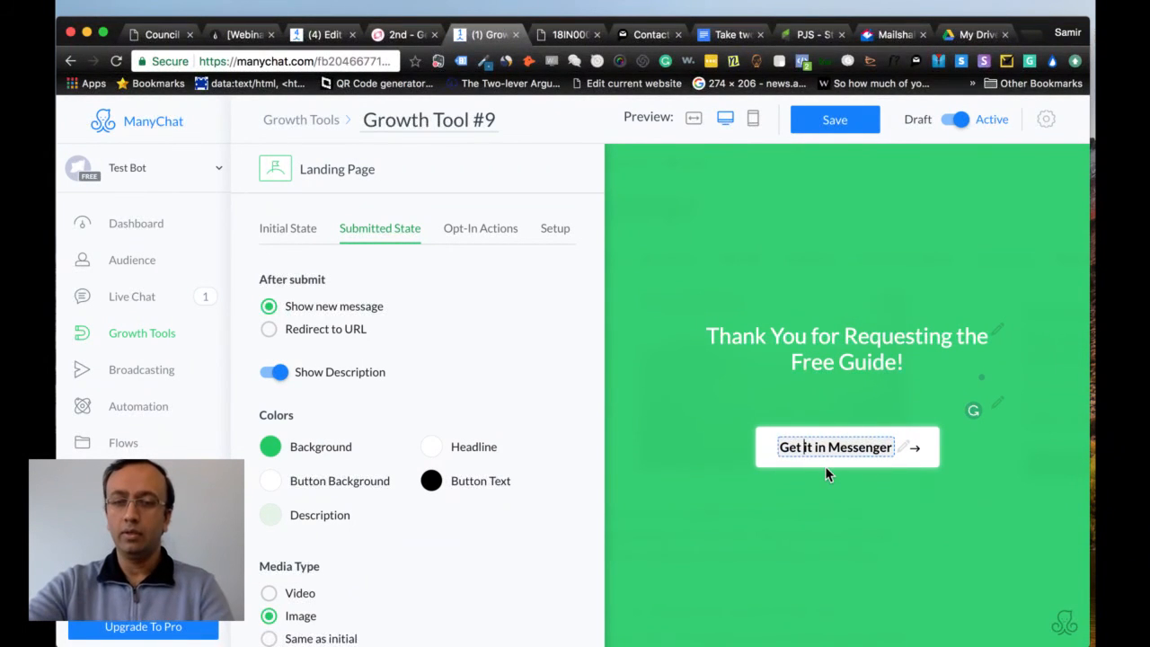
Try replacing "it" with "the GUid" in the thank-you button label
key(Right)
key(Right)
key(Right)
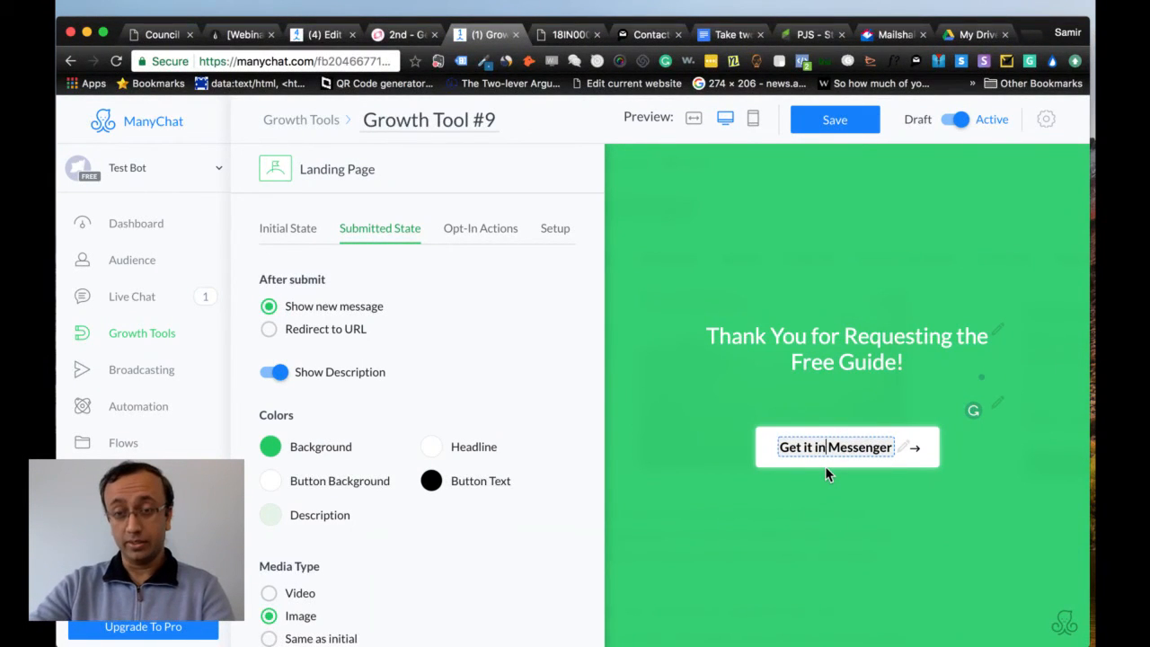
key(BackSpace)
key(BackSpace)
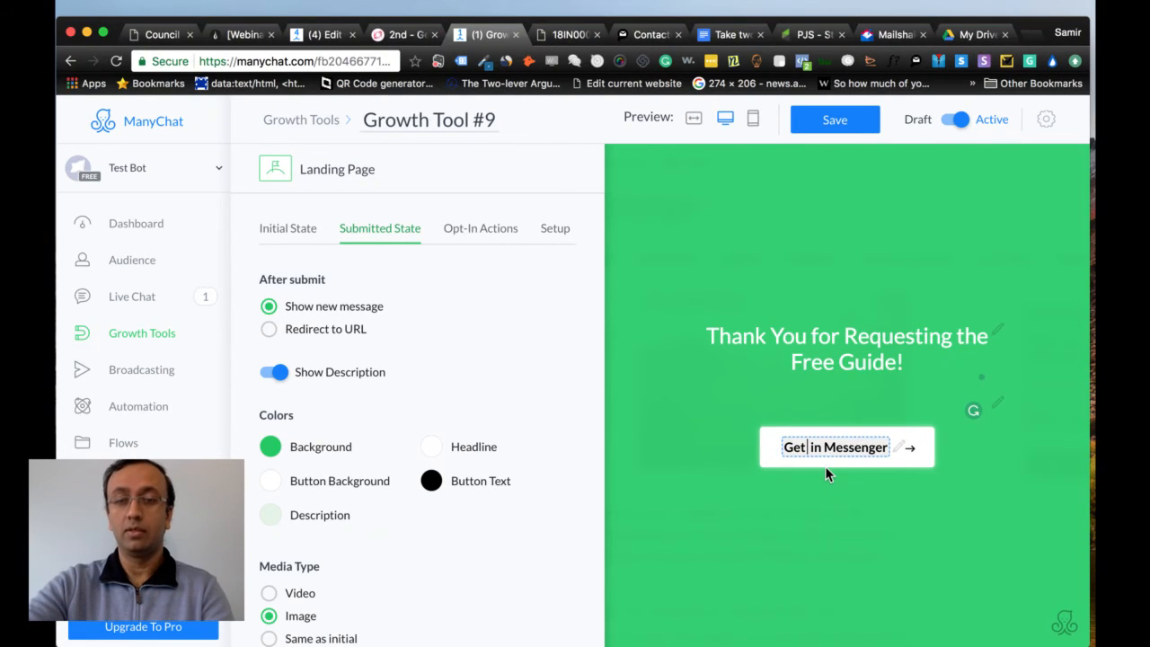
text(the GUid)
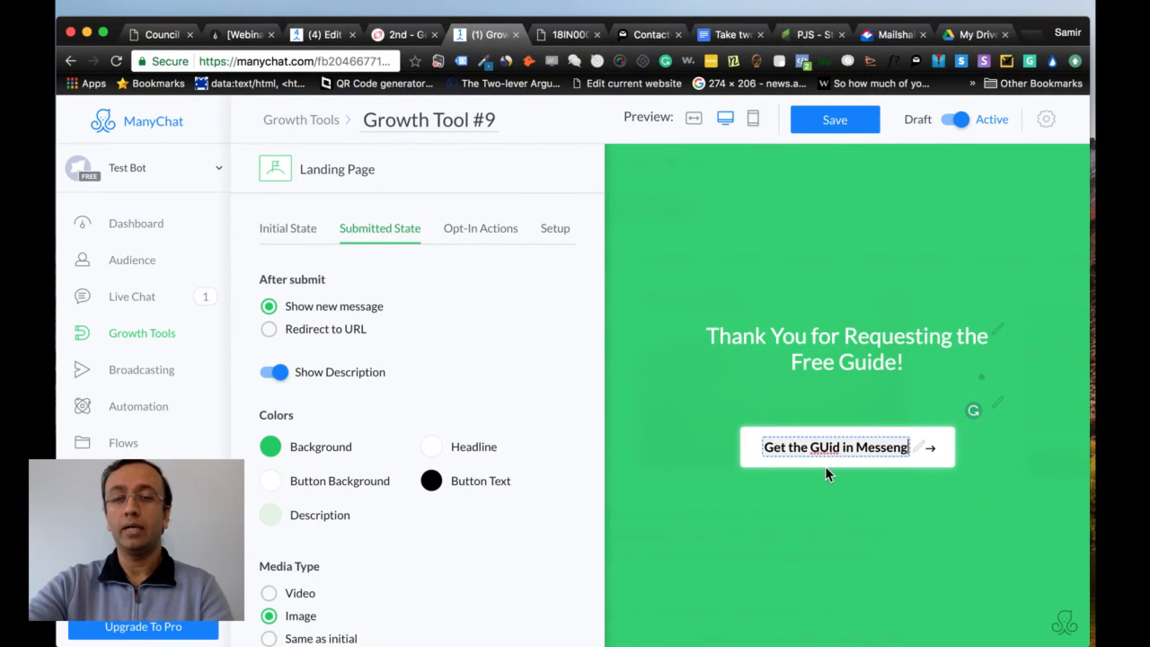
key(BackSpace)
key(BackSpace)
key(BackSpace)
text(eng)
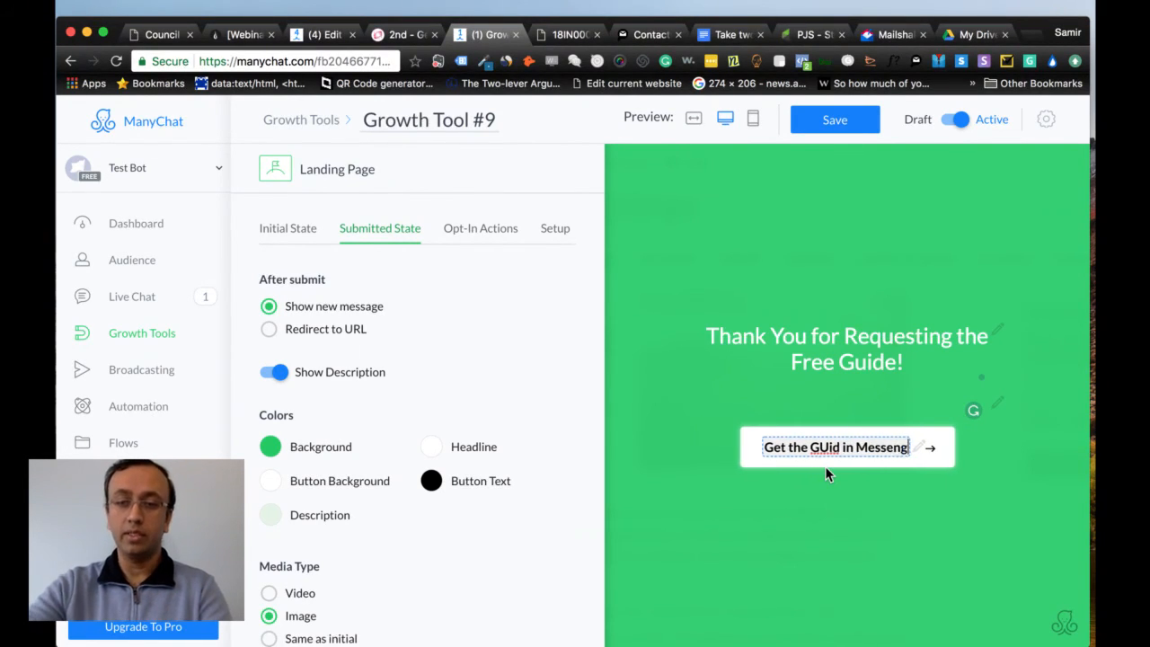
text(er)
Reword the thank-you button label to "Get It In Messenger"
key(Left)
key(Left)
key(Left)
key(Left)
key(Left)
key(Left)
key(Left)
key(Left)
key(Left)
key(Left)
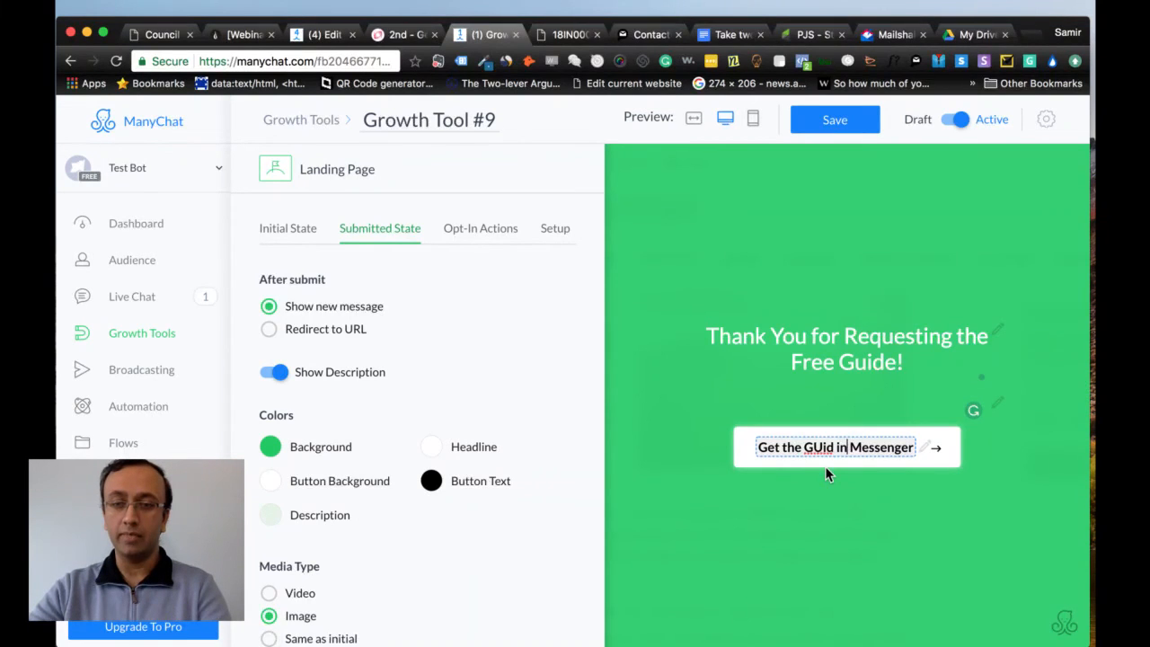
key(BackSpace)
key(BackSpace)
key(BackSpace)
key(BackSpace)
key(BackSpace)
key(BackSpace)
key(BackSpace)
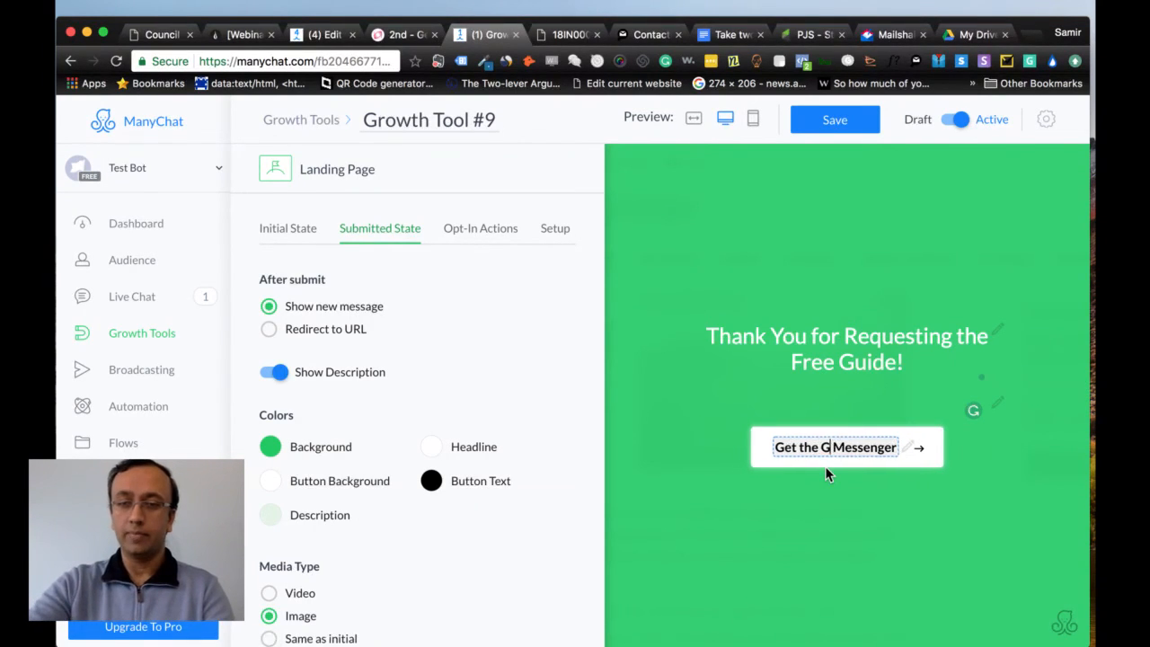
key(BackSpace)
key(BackSpace)
key(BackSpace)
key(BackSpace)
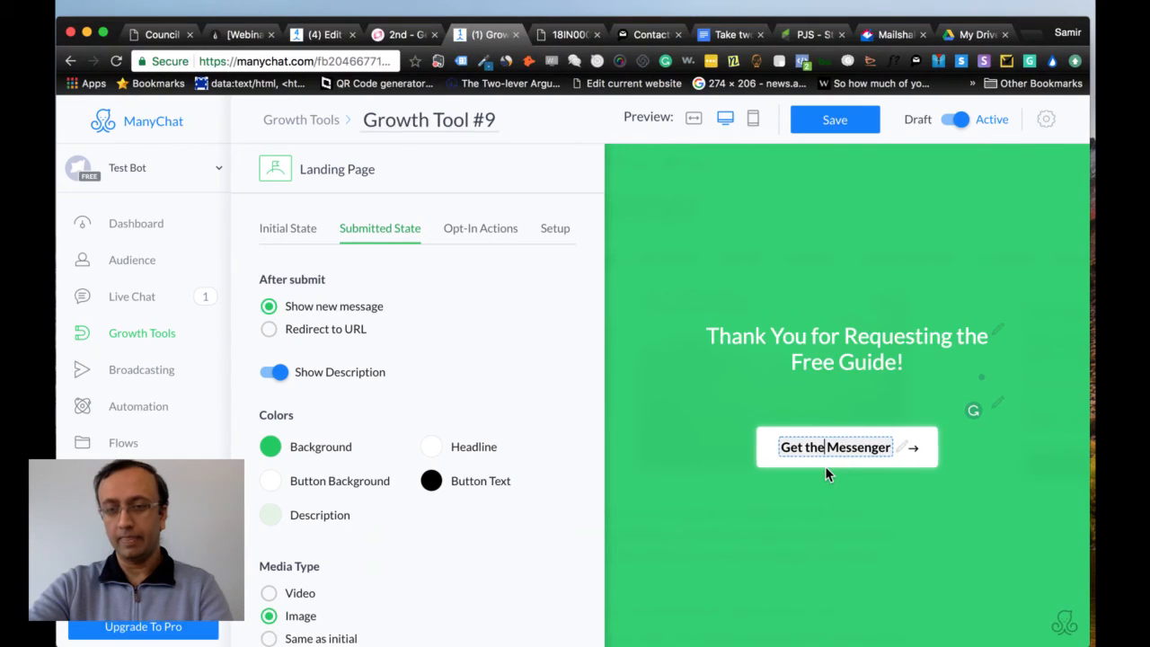
text(It I)
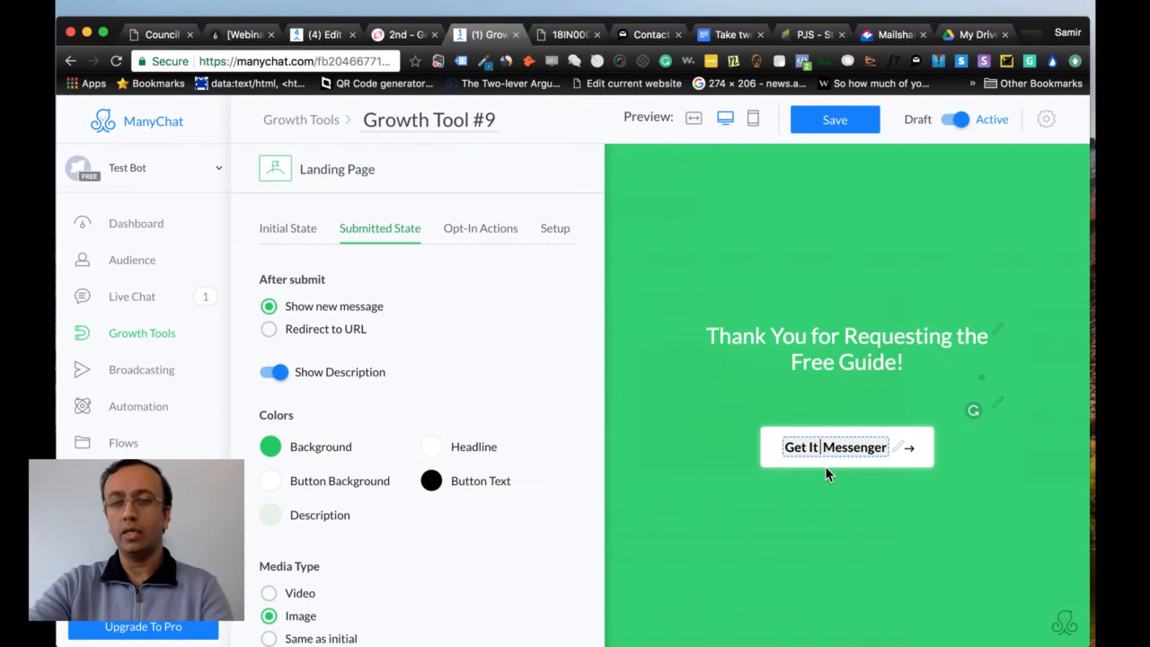
text(n)
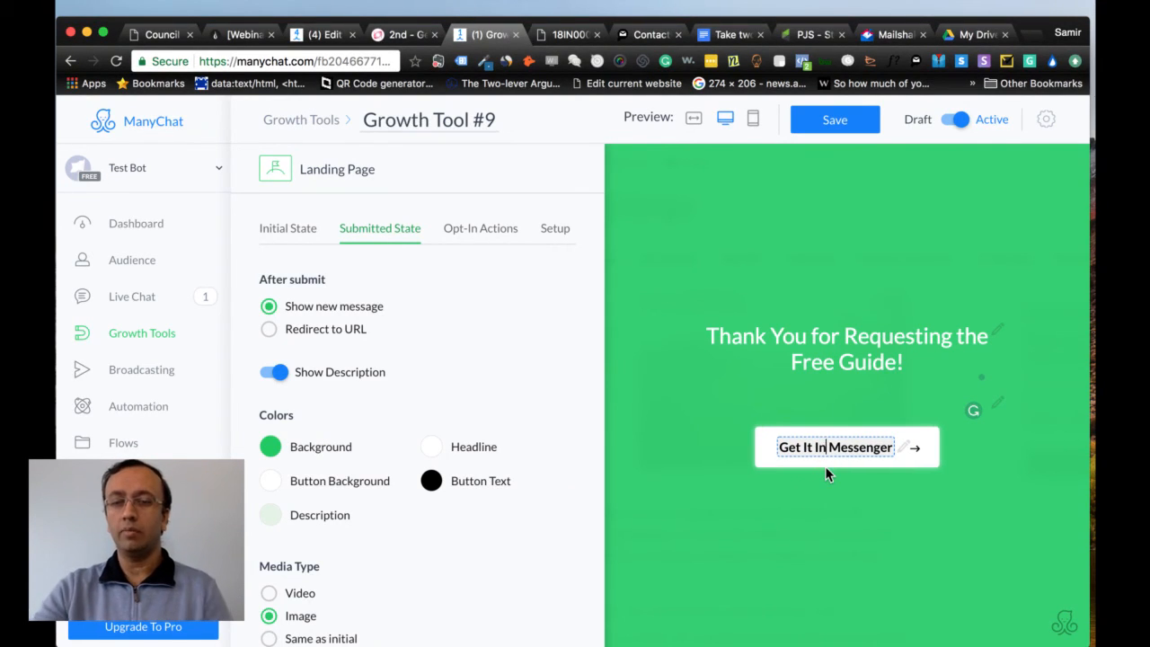
click(761, 531)
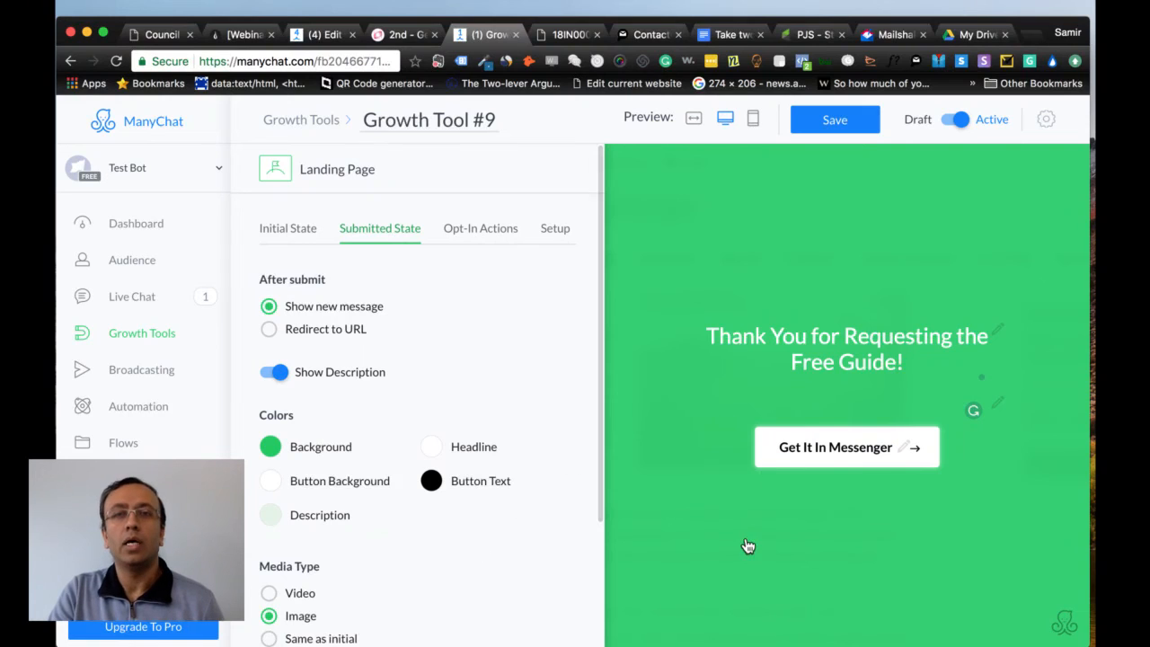
Try the Redirect to URL option for after submission and switch back to Show new message
scroll(457, 510, down, 1)
scroll(477, 486, down, 3)
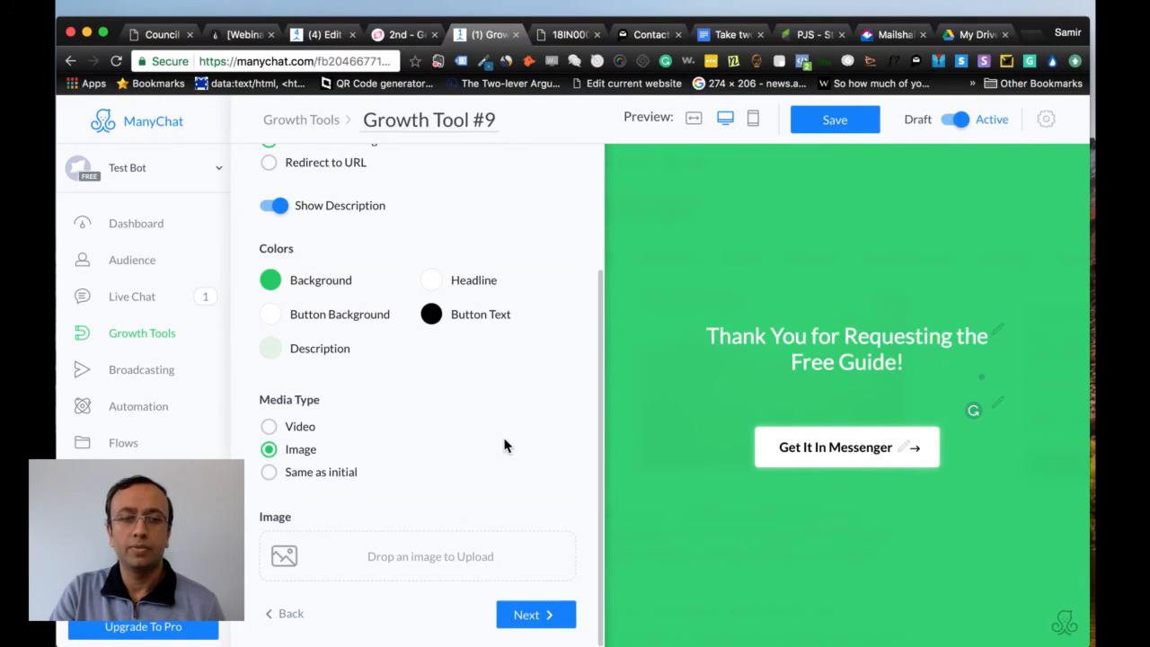
scroll(512, 436, up, 3)
scroll(515, 430, down, 3)
scroll(514, 428, up, 3)
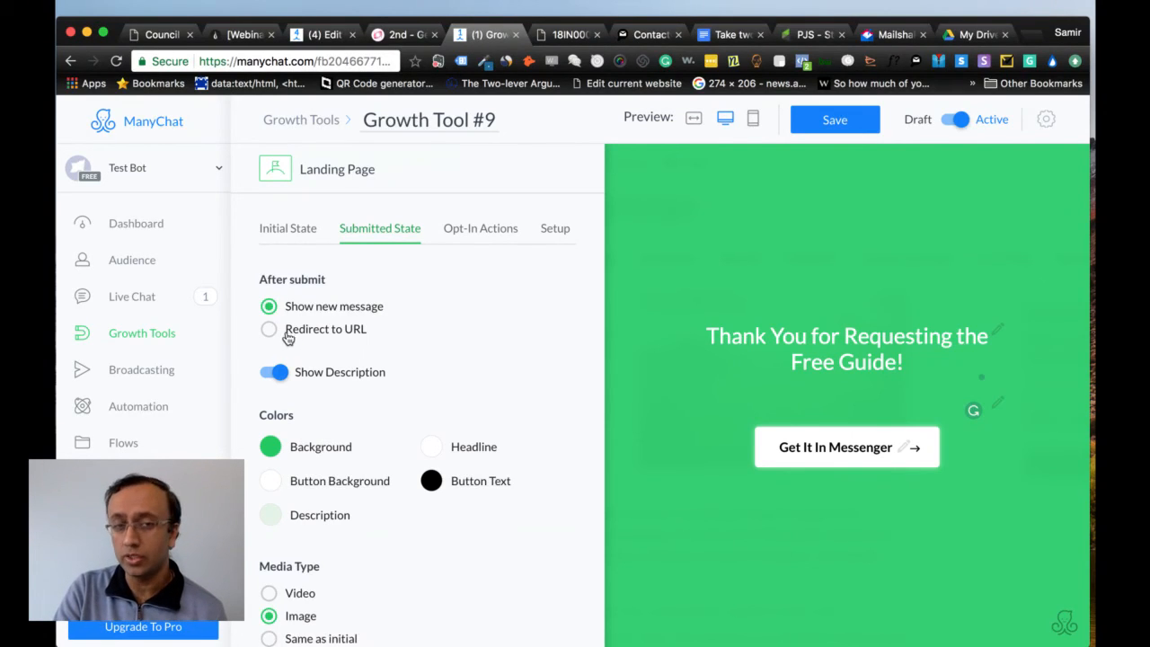
click(287, 337)
click(287, 397)
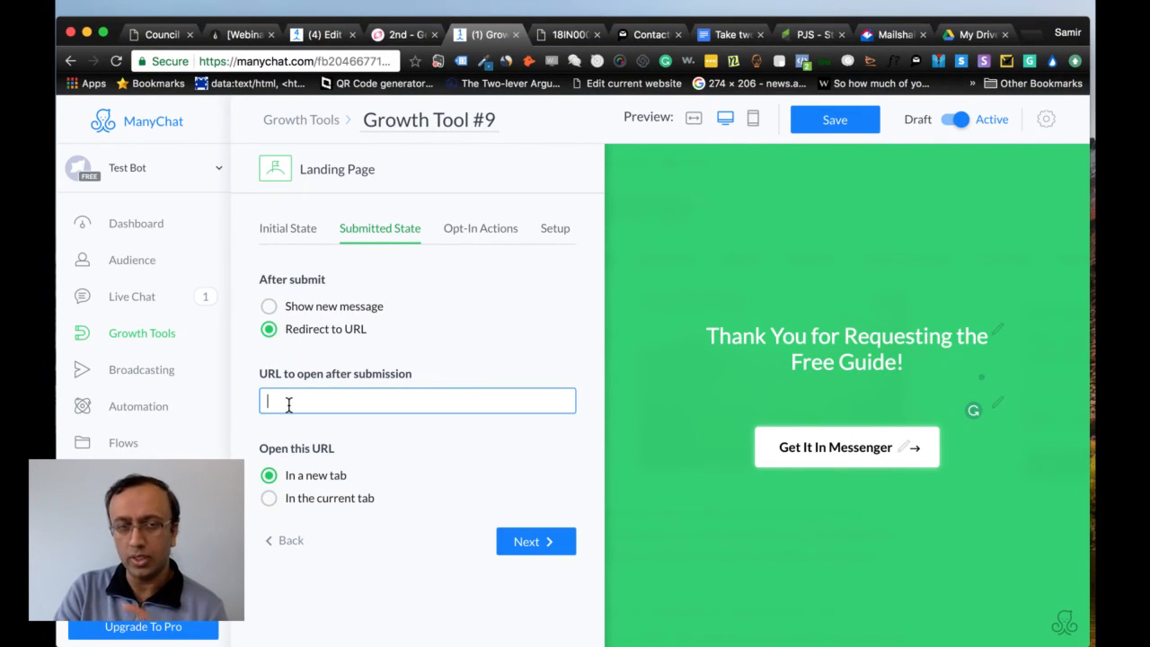
click(289, 307)
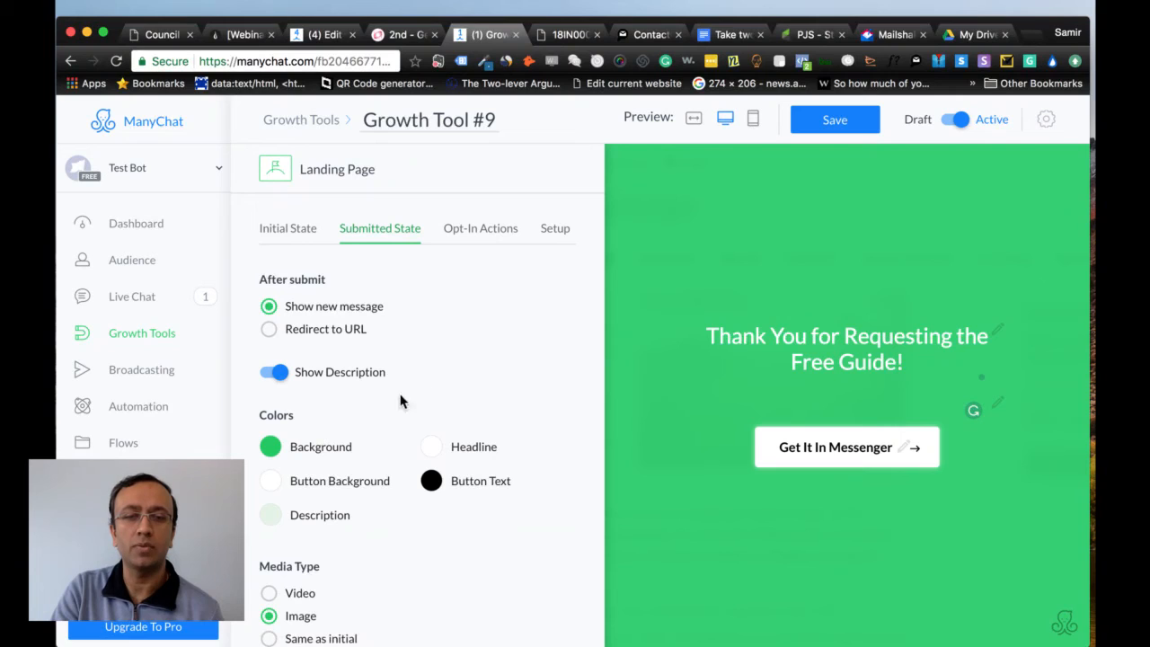
Turn off Show Description for the thank-you page
click(266, 379)
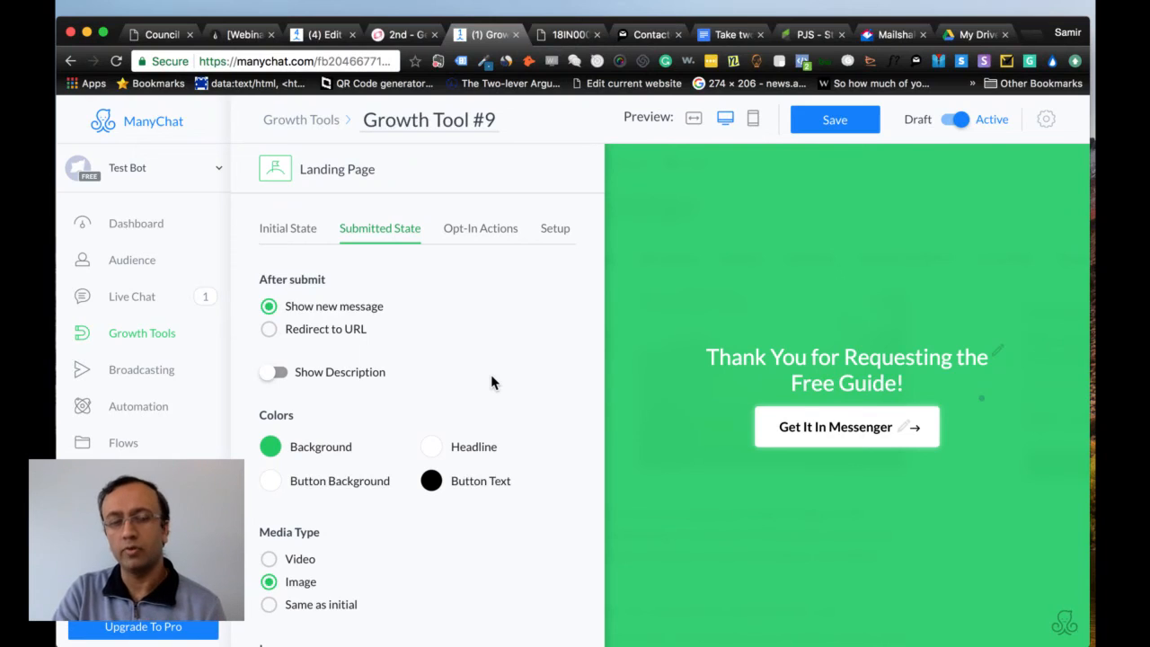
Try the Same as initial media type for the thank-you page and switch back to Image
scroll(400, 391, down, 2)
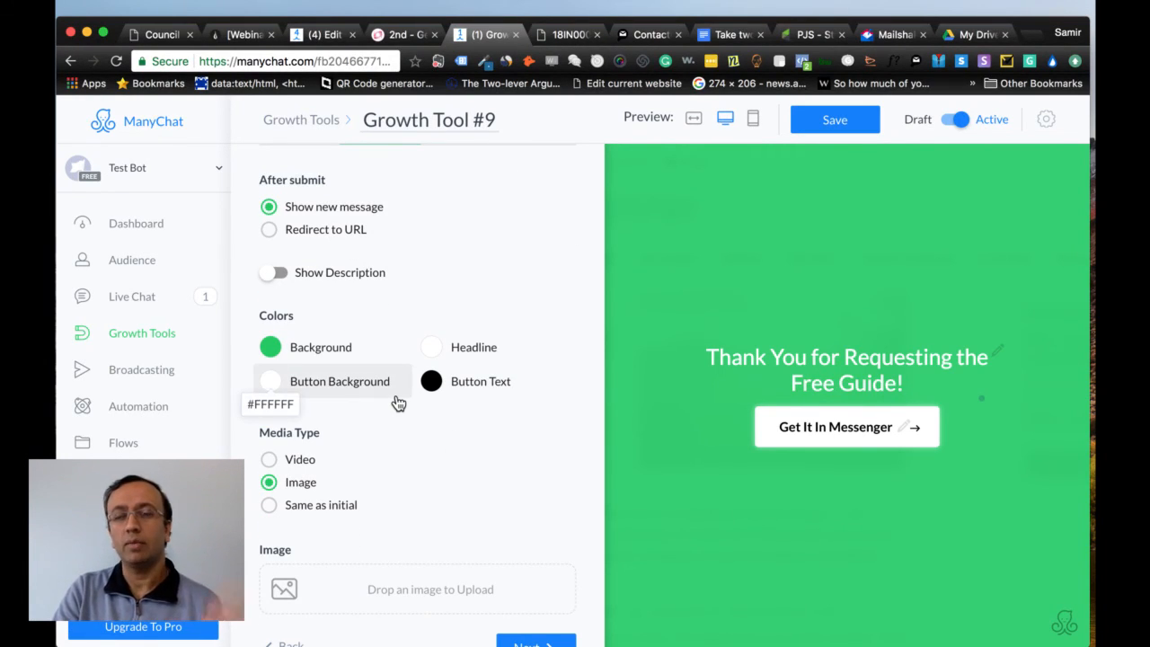
scroll(483, 463, down, 1)
scroll(482, 462, down, 1)
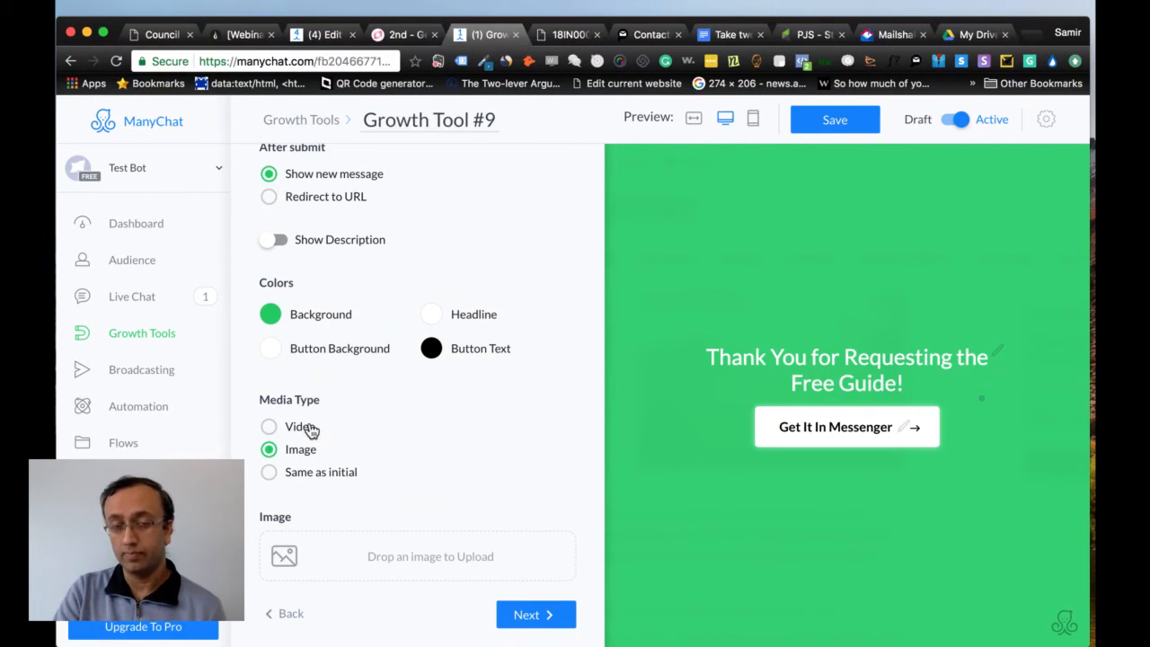
click(305, 482)
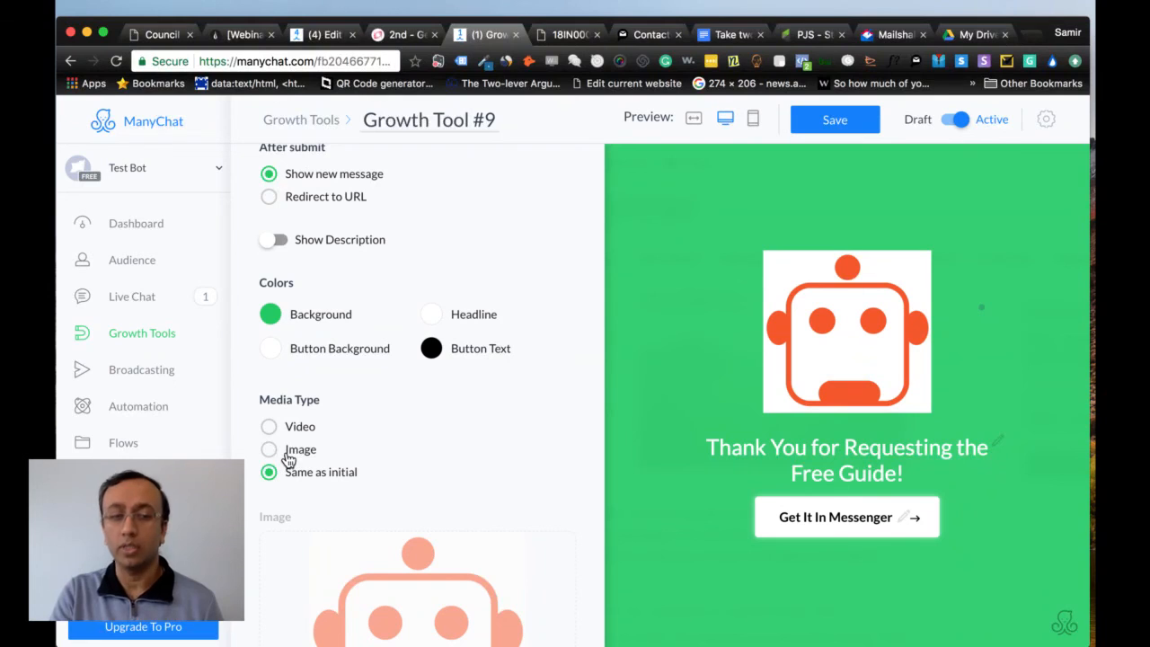
scroll(372, 440, down, 3)
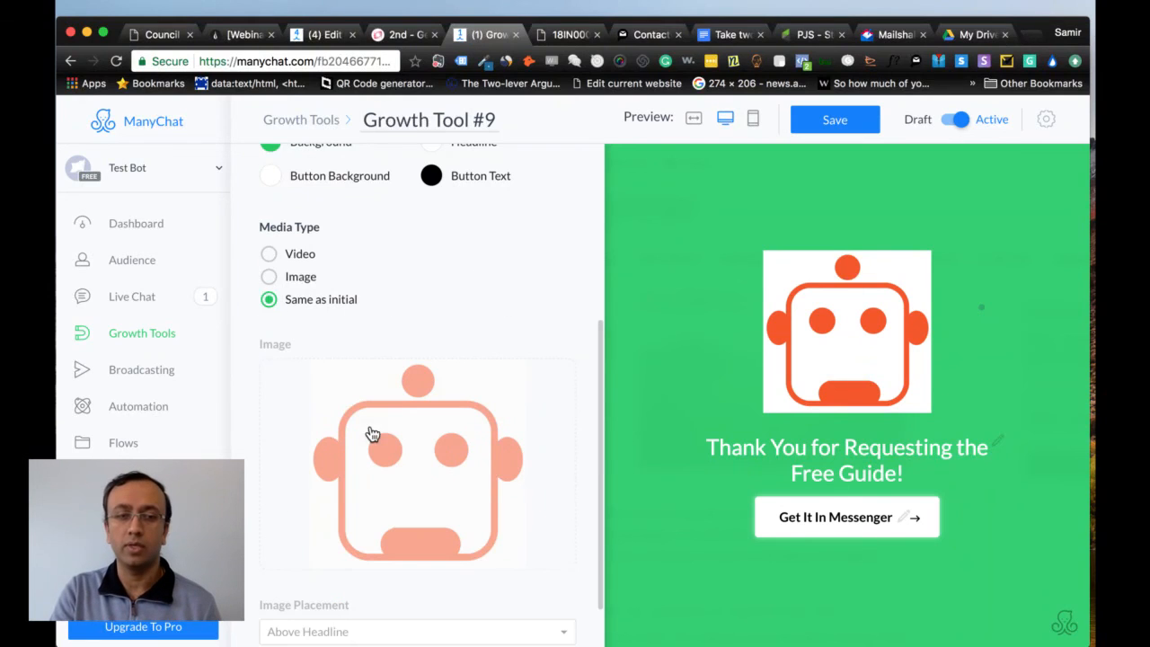
click(296, 284)
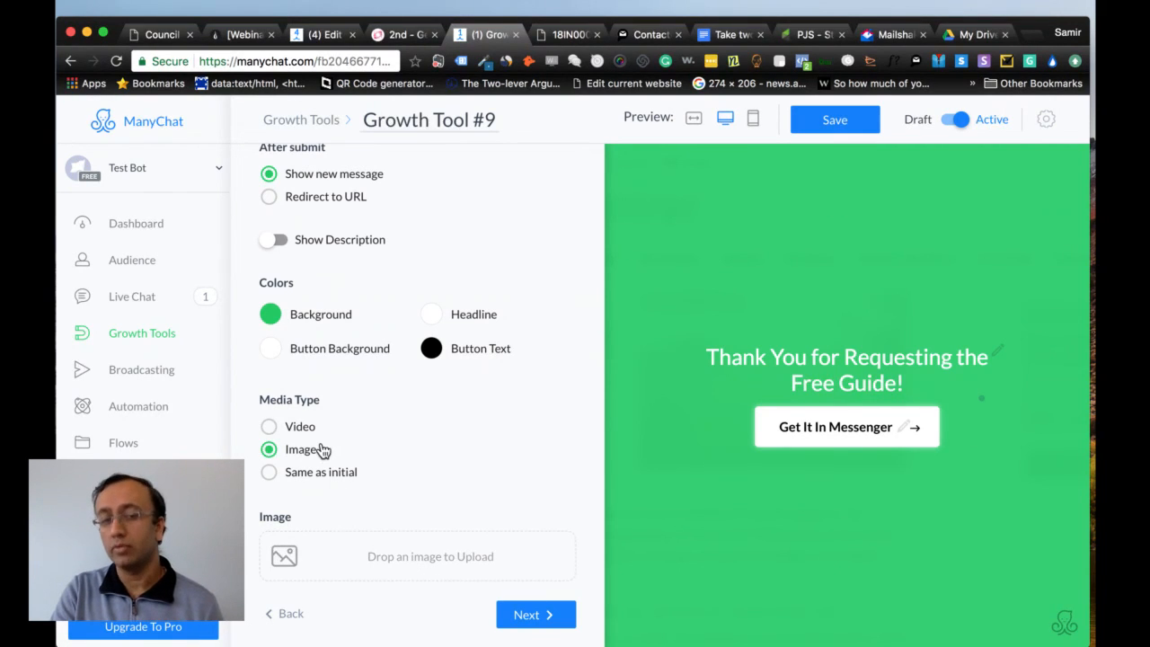
Finish the Submitted State, return to the Initial State and save the growth tool
click(524, 618)
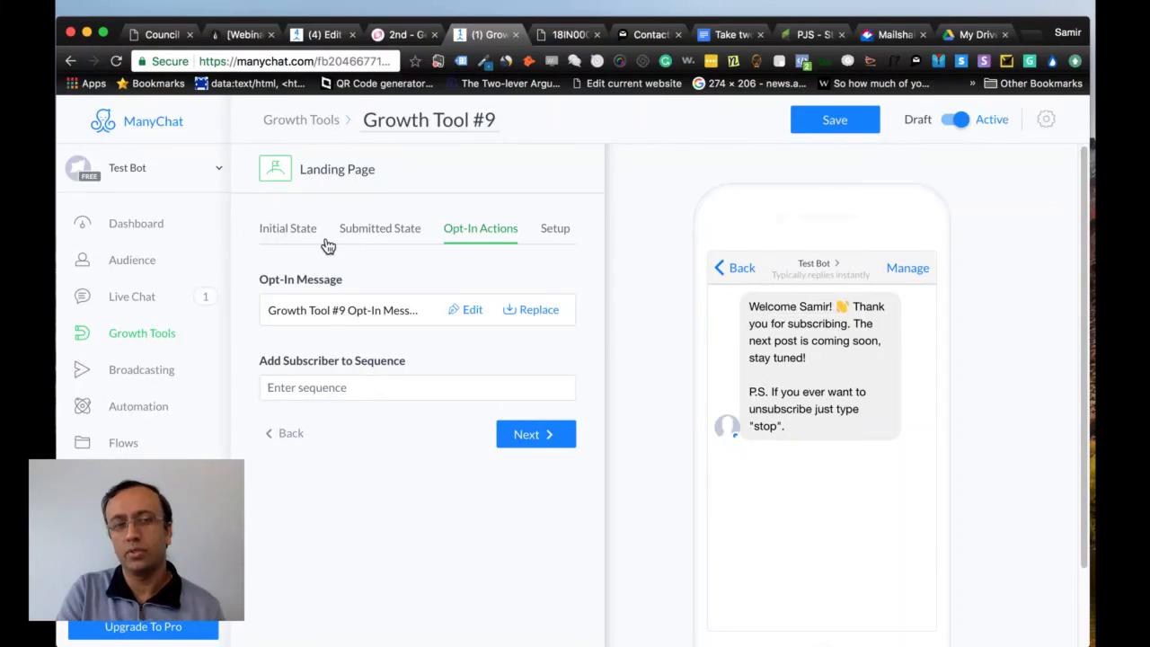
click(294, 231)
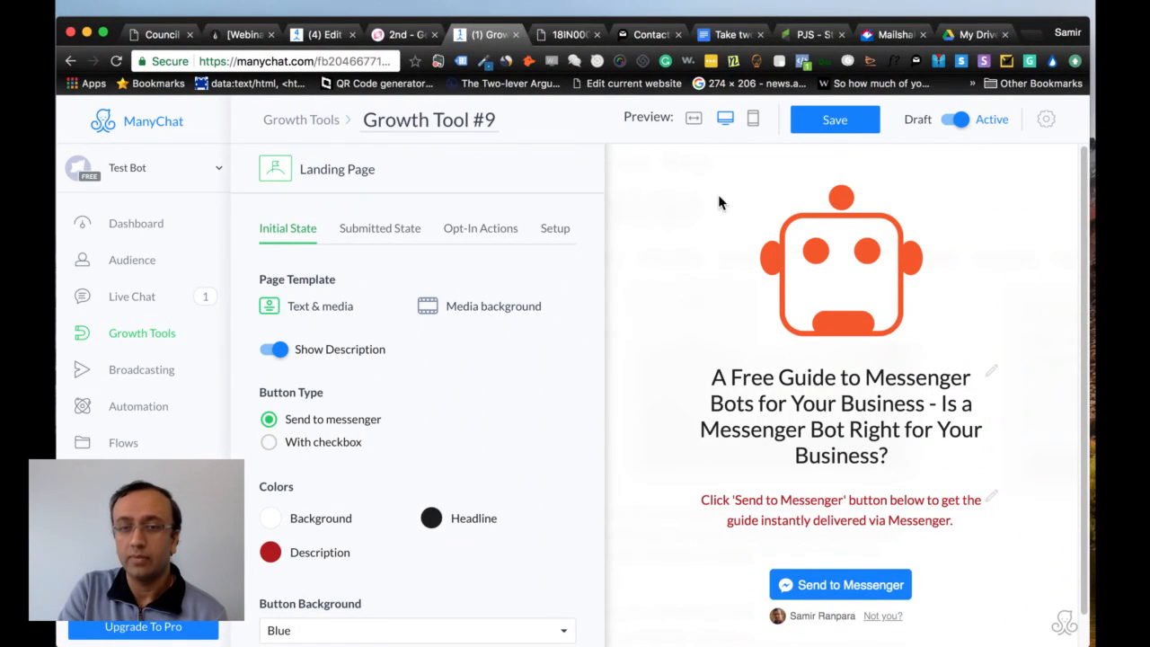
click(825, 120)
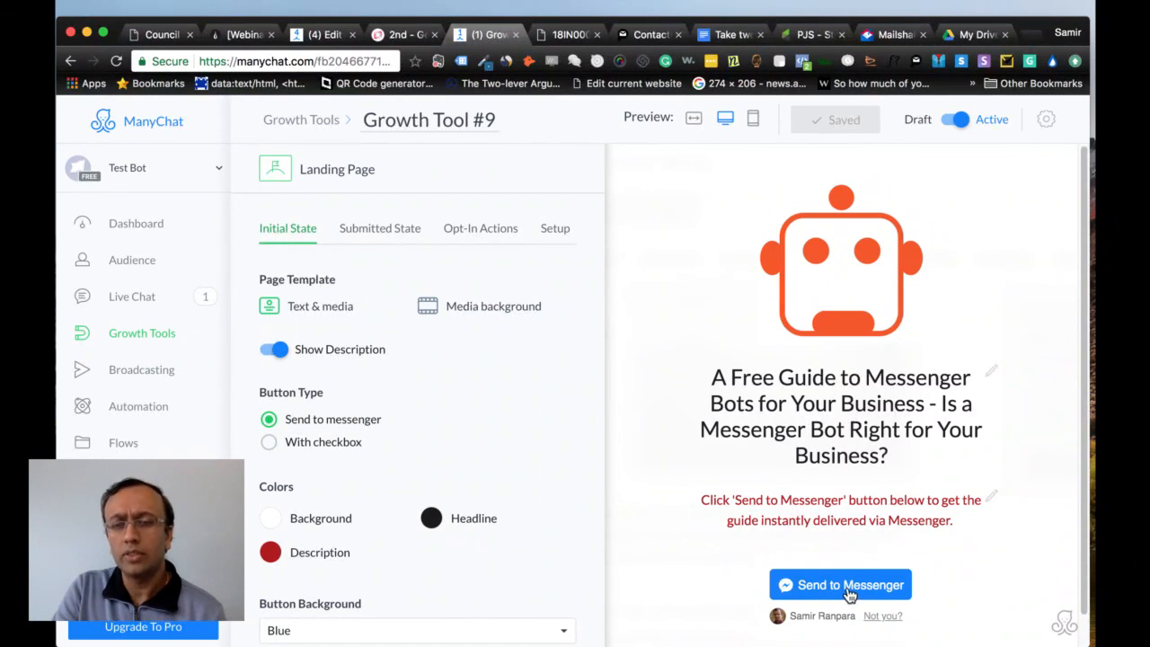
Review the Submitted State once more and open the Opt-In Actions of the landing page
click(366, 232)
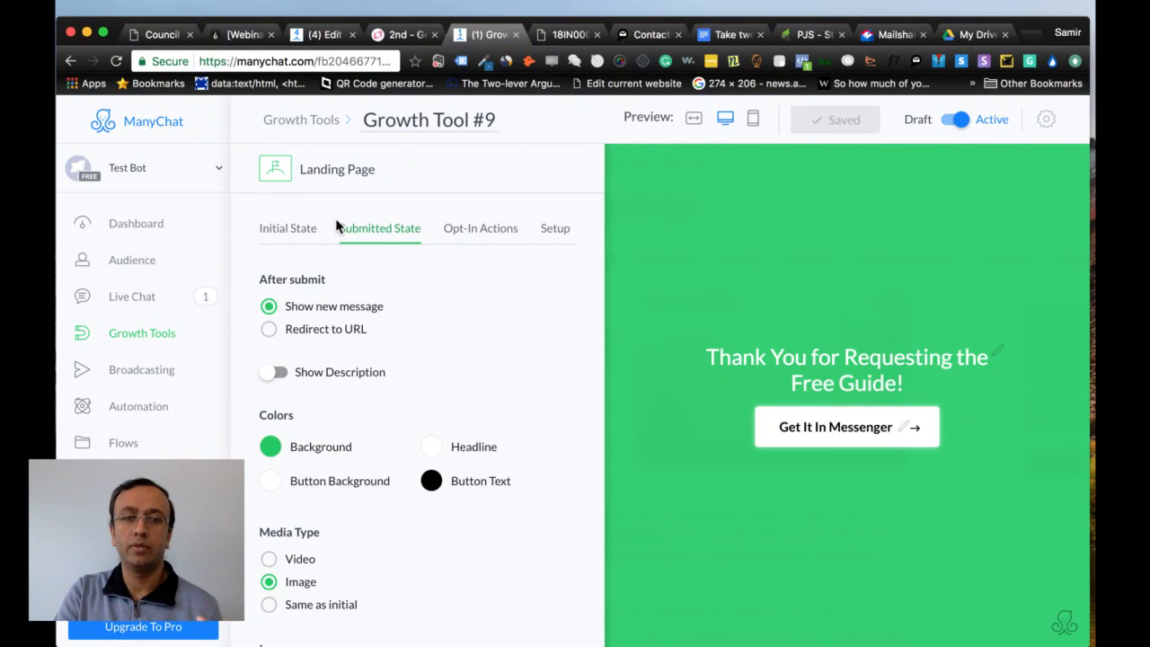
click(462, 229)
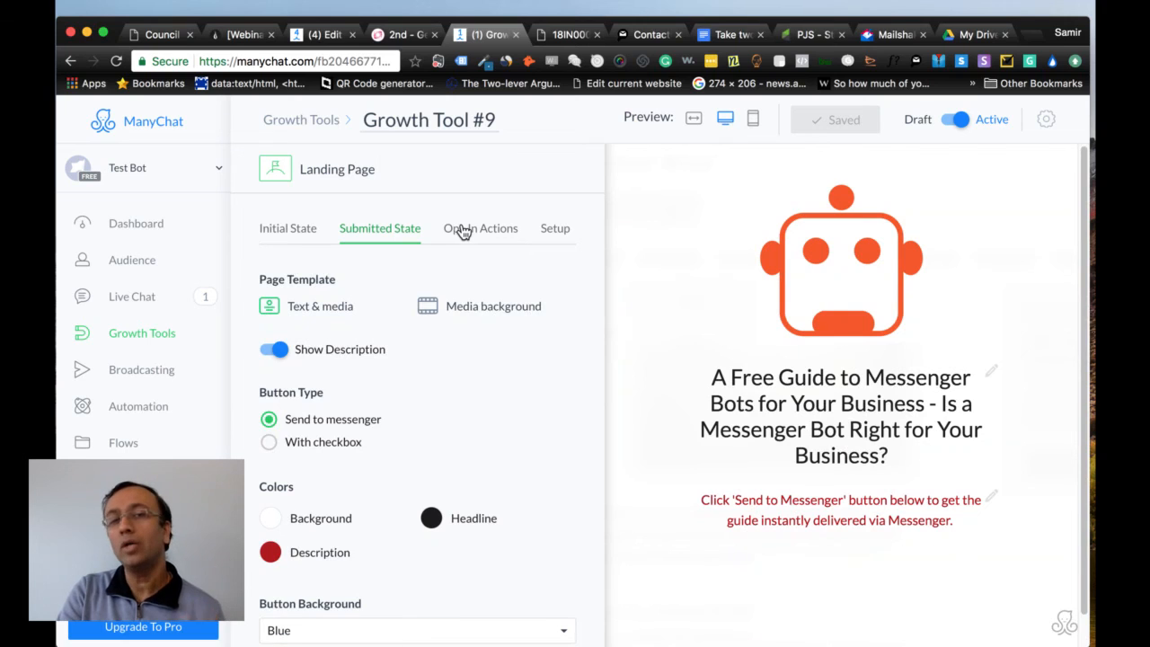
click(462, 230)
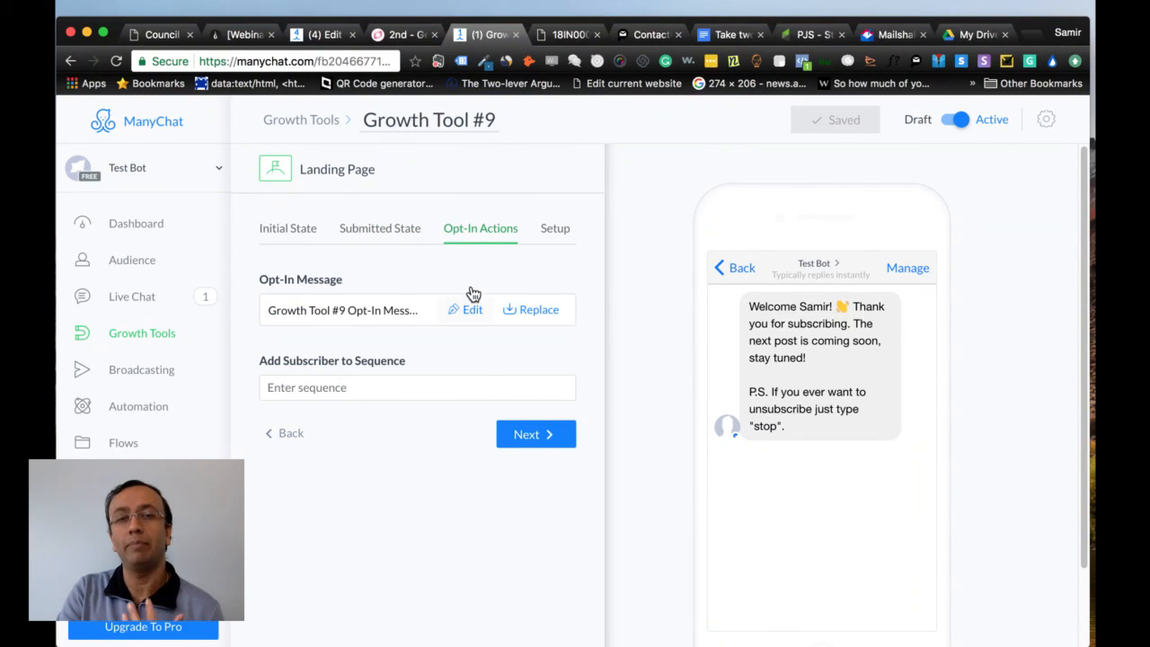